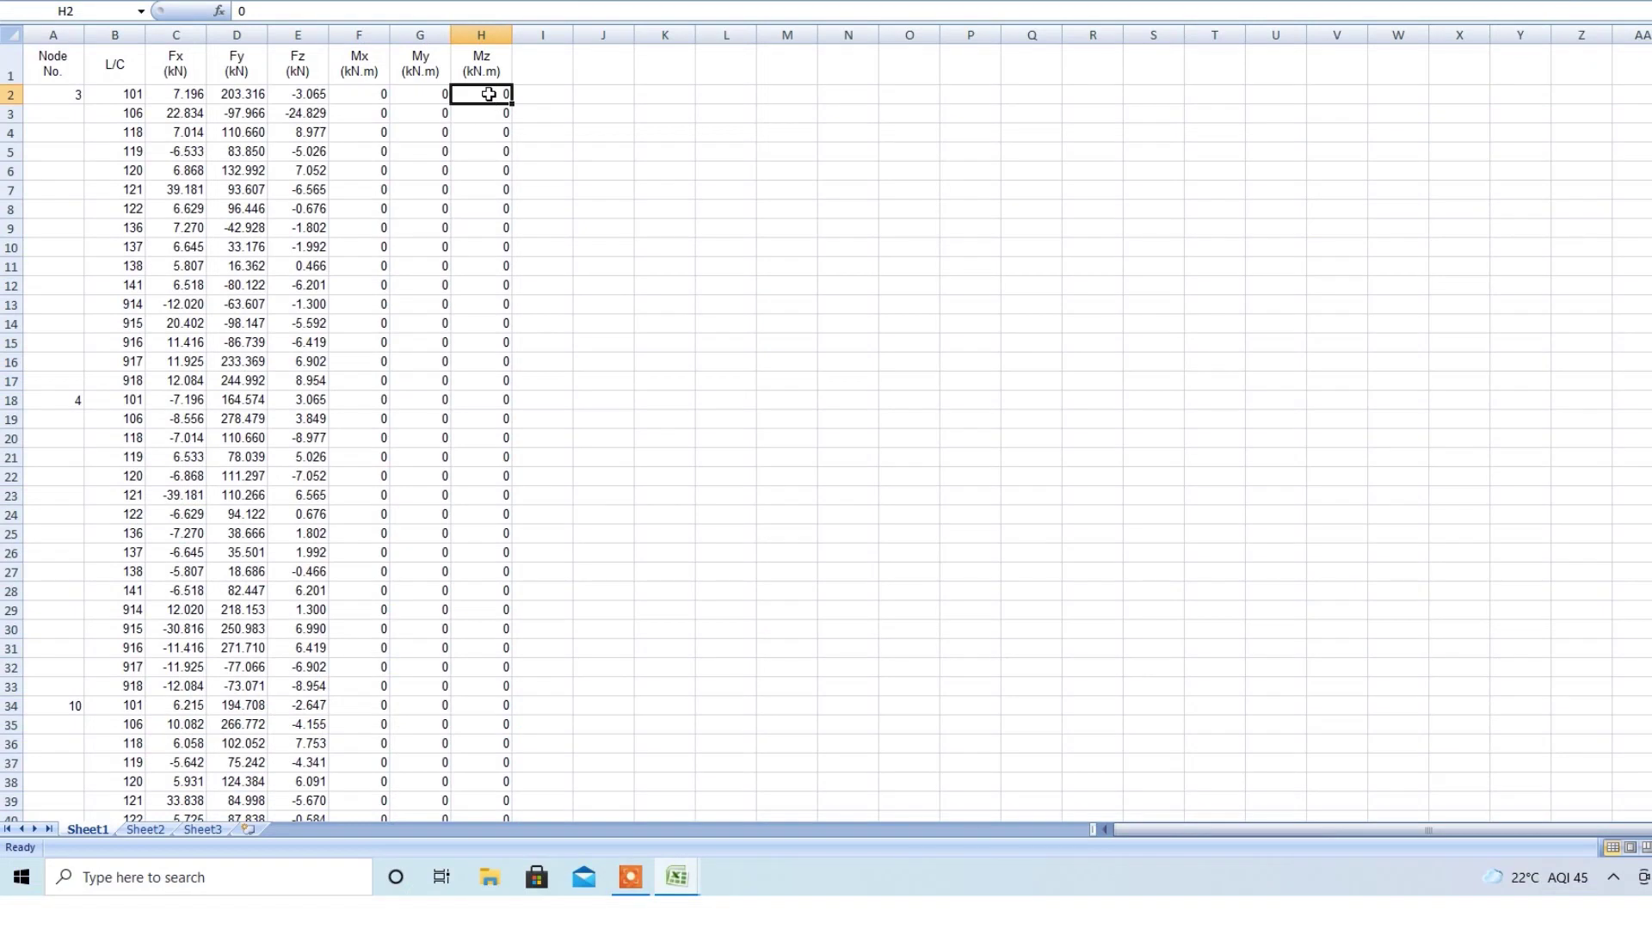
- Copy all the support reaction rows below the headers in Sheet1 and paste them into the Support Reactions sheet starting at A2
key("ctrl+shift+Left")
key("ctrl+shift+Down")
right_click(489, 93)
left_click(417, 118)
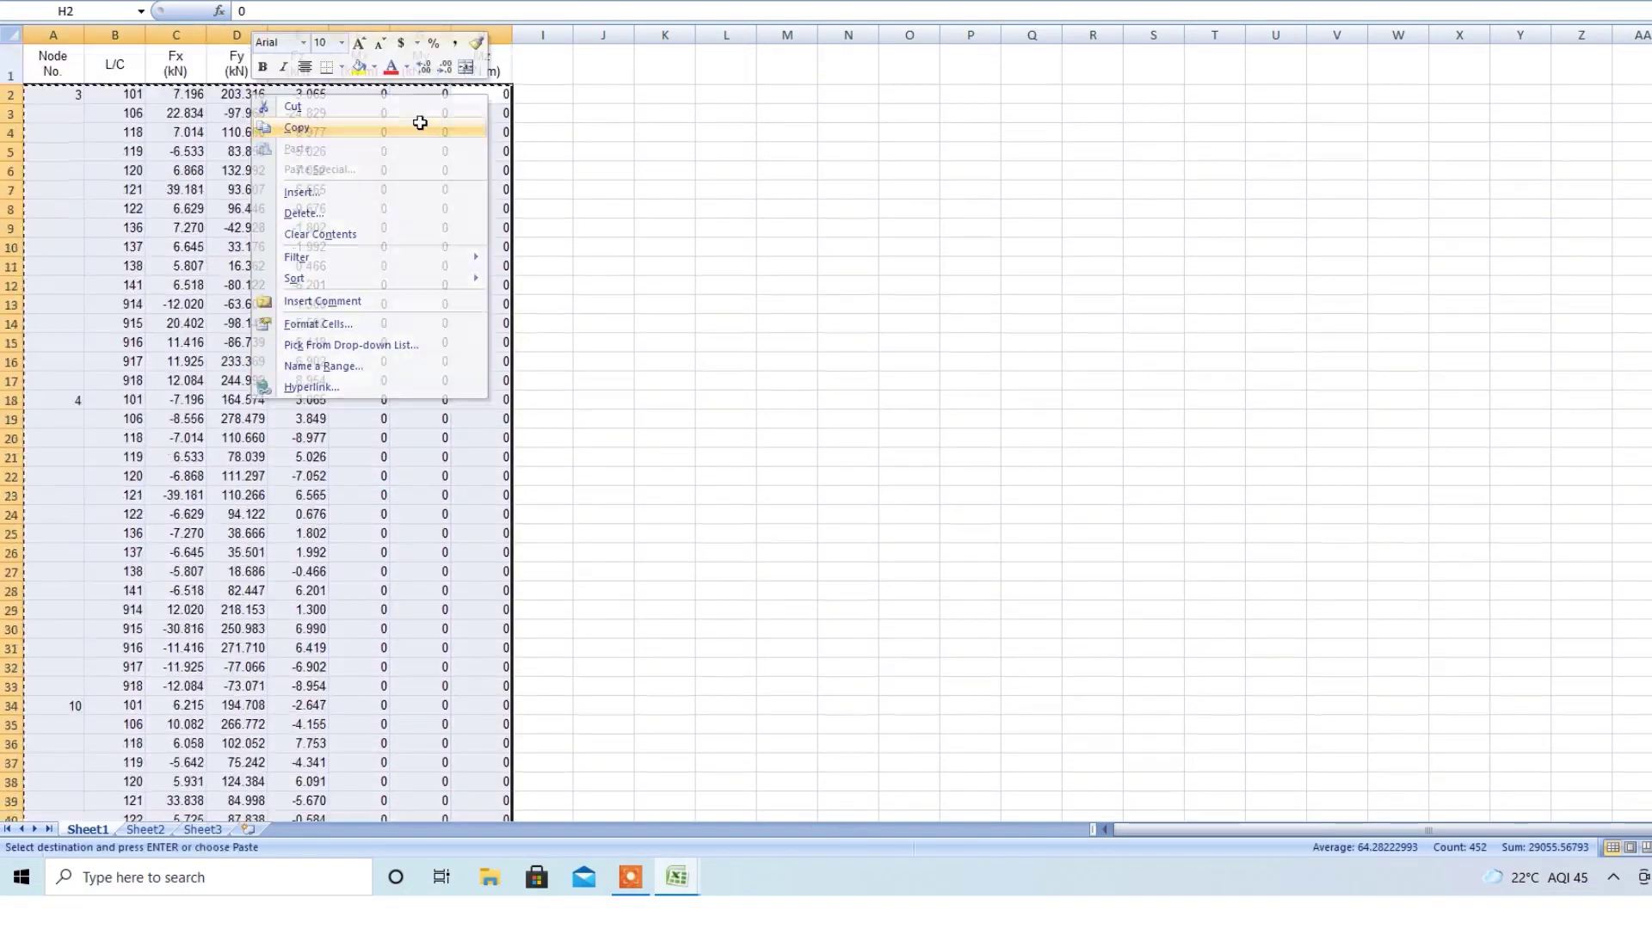
mouse_move(677, 877)
left_click(612, 801)
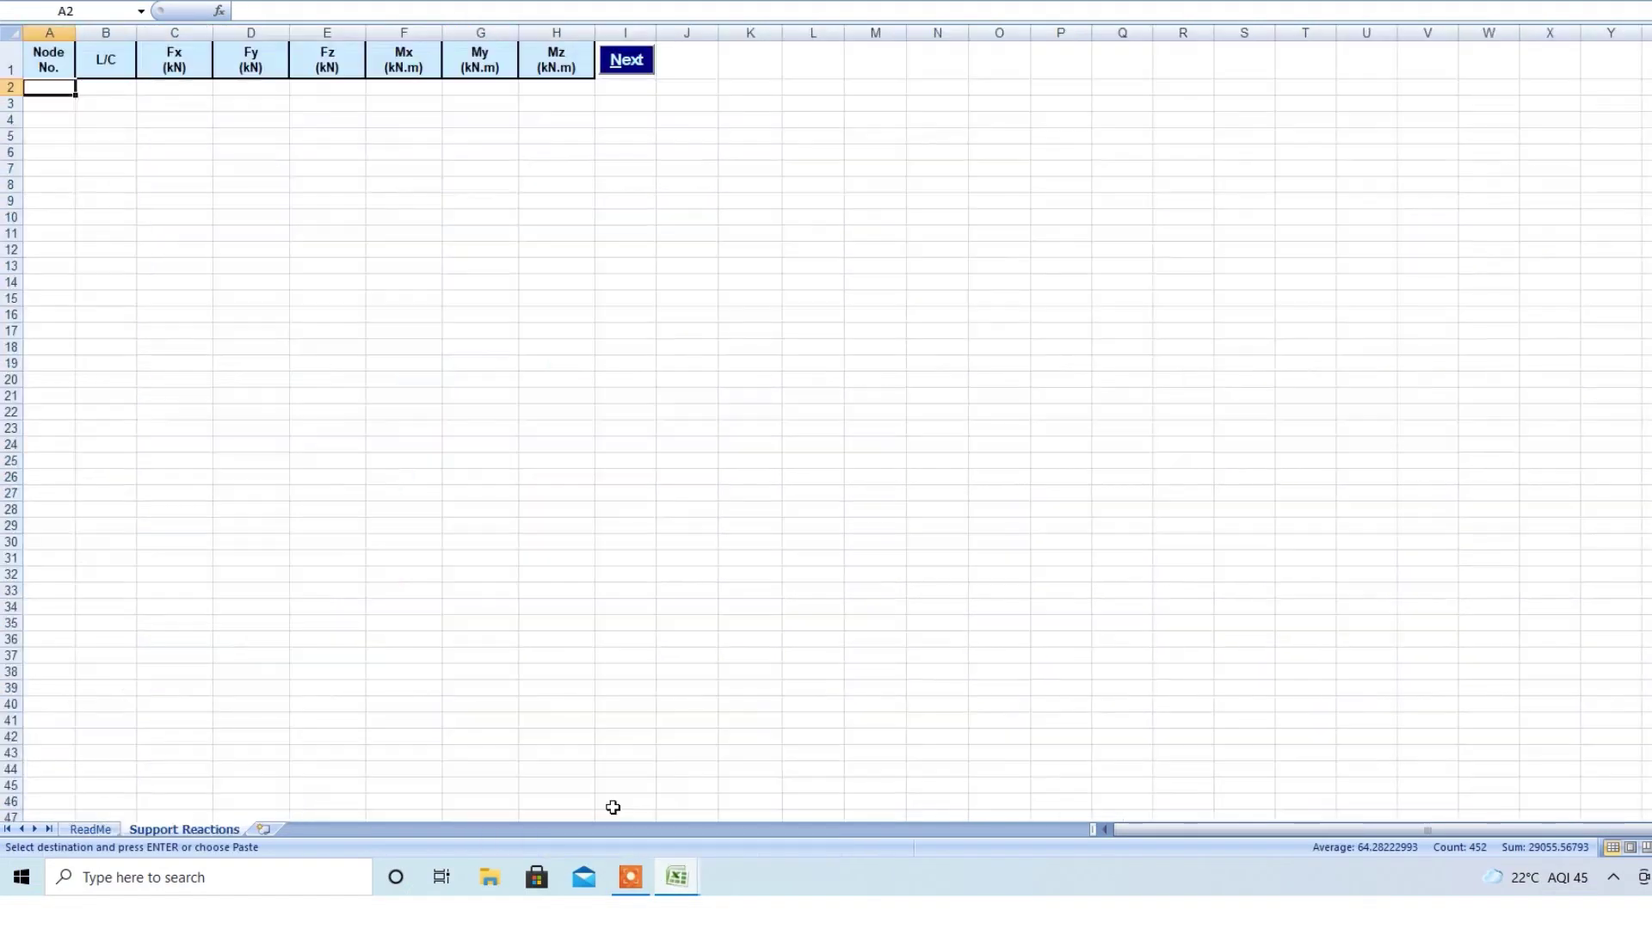
right_click(47, 88)
left_click(95, 141)
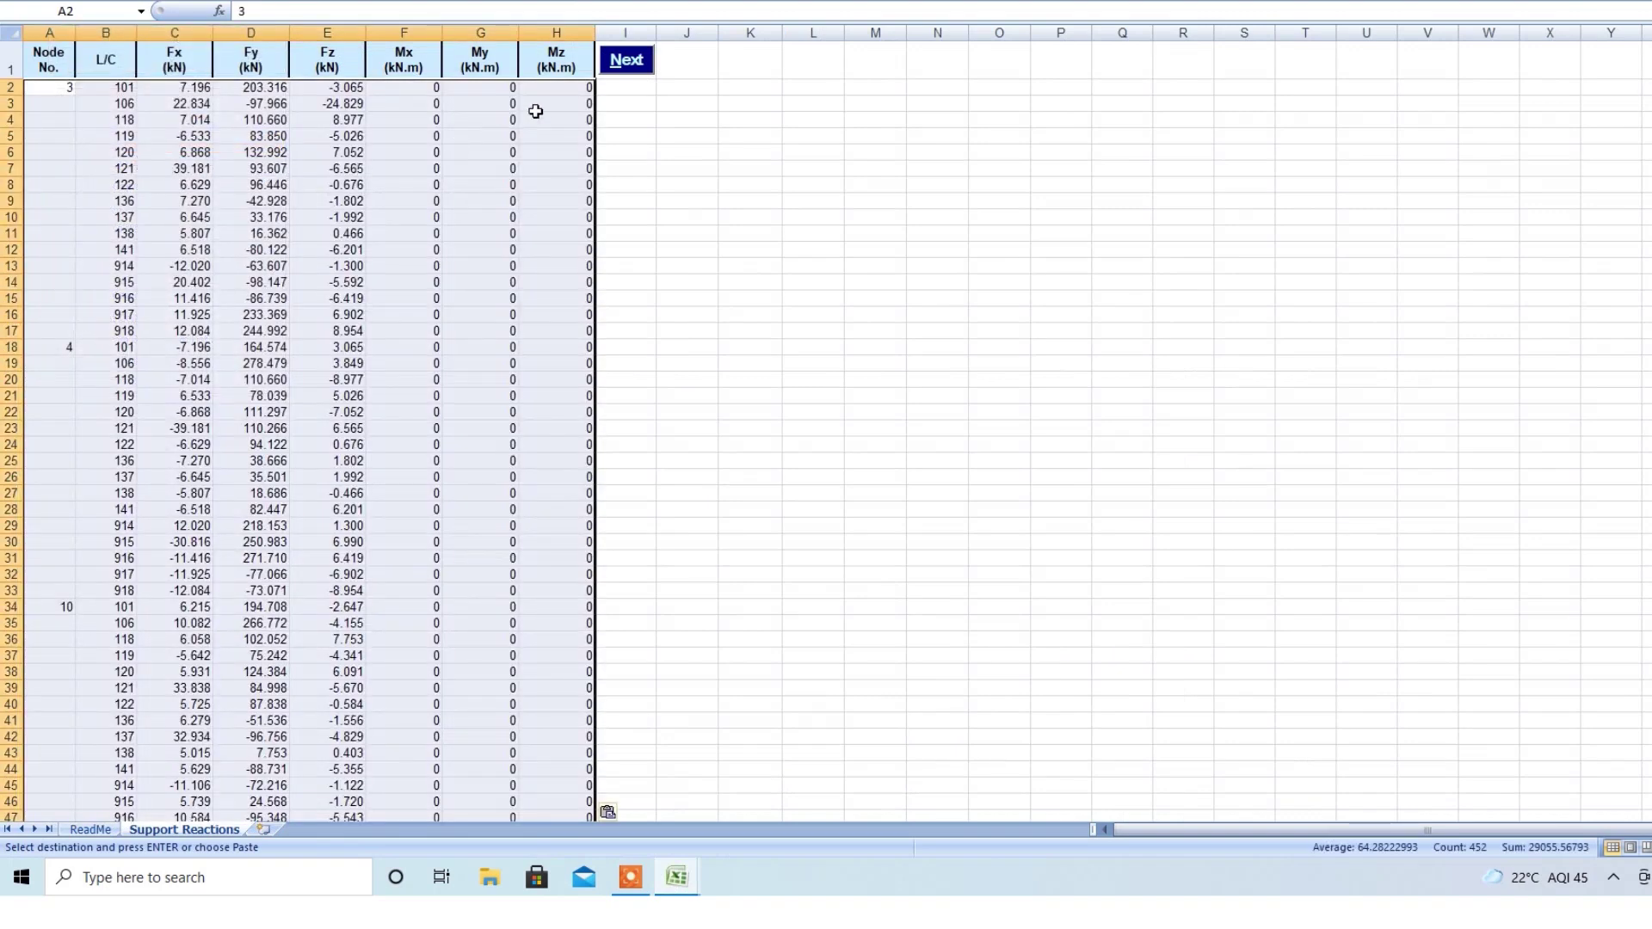
- Fill the load-case table with its default factors and set the SBC increase for load case 120 to 33%
left_click(635, 62)
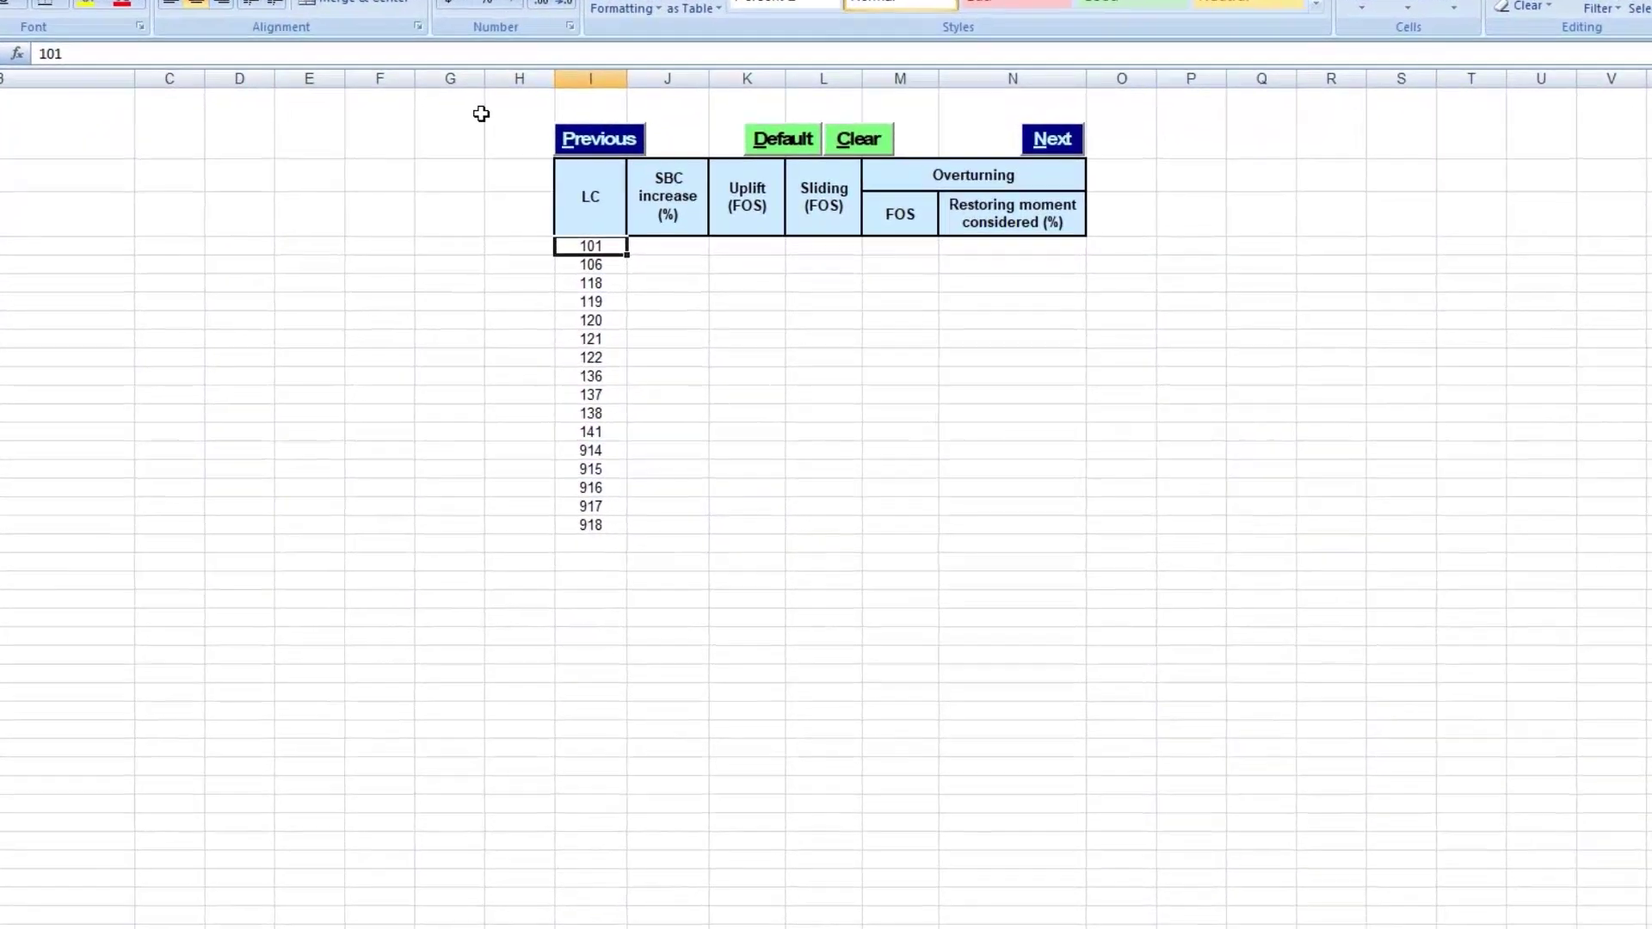
left_click(790, 103)
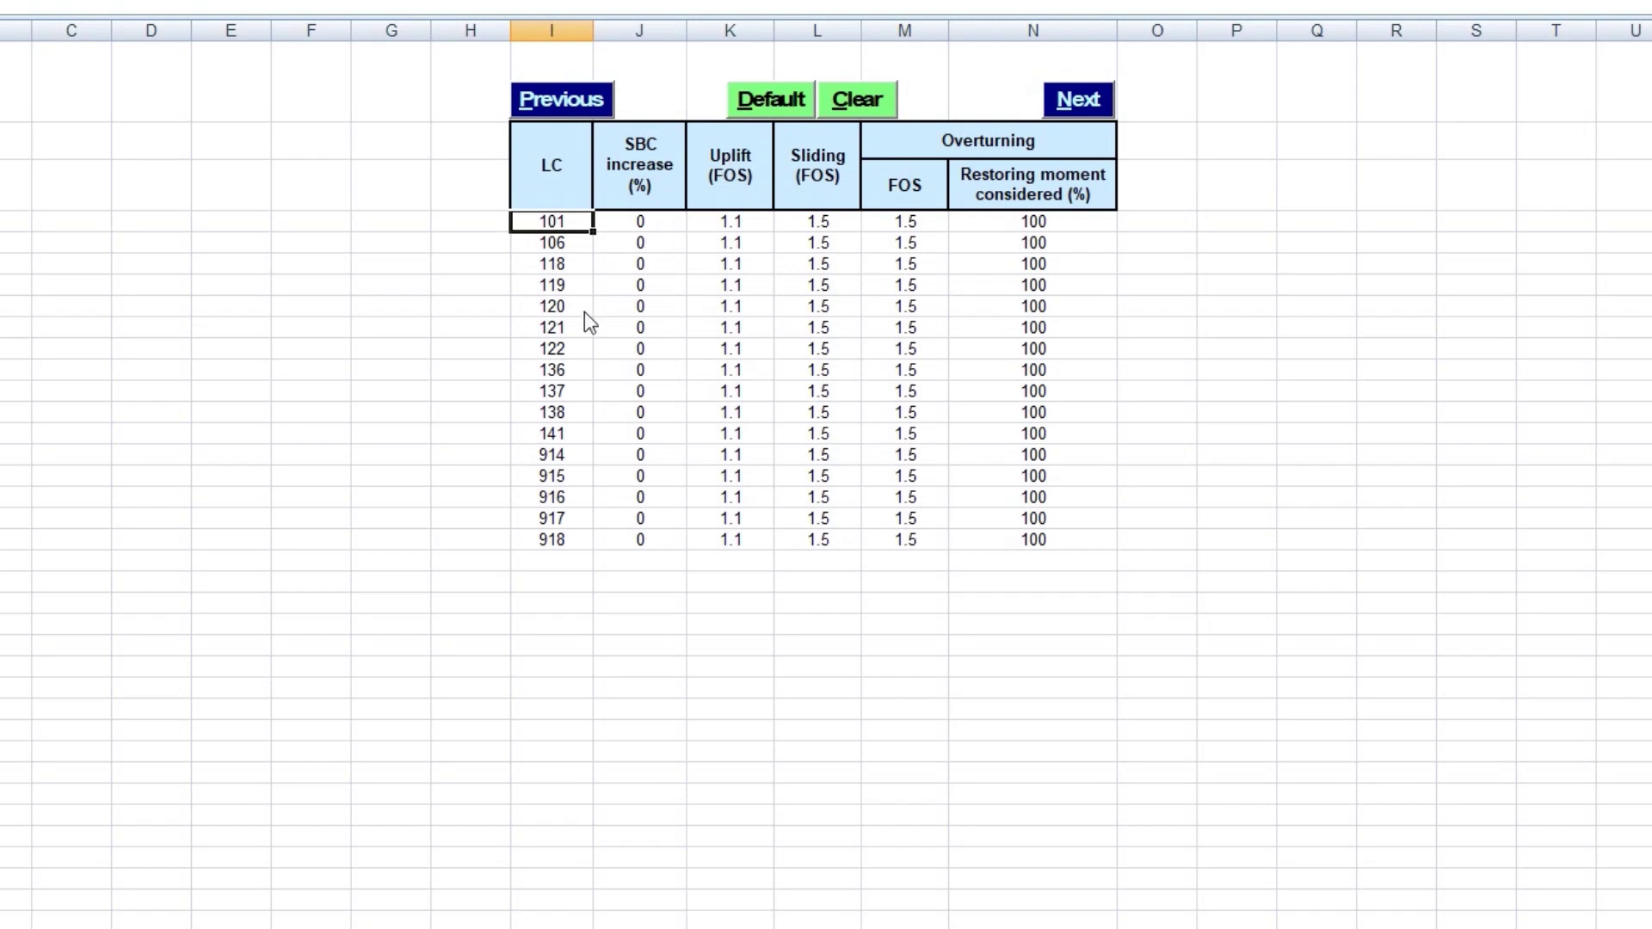
left_click(616, 307)
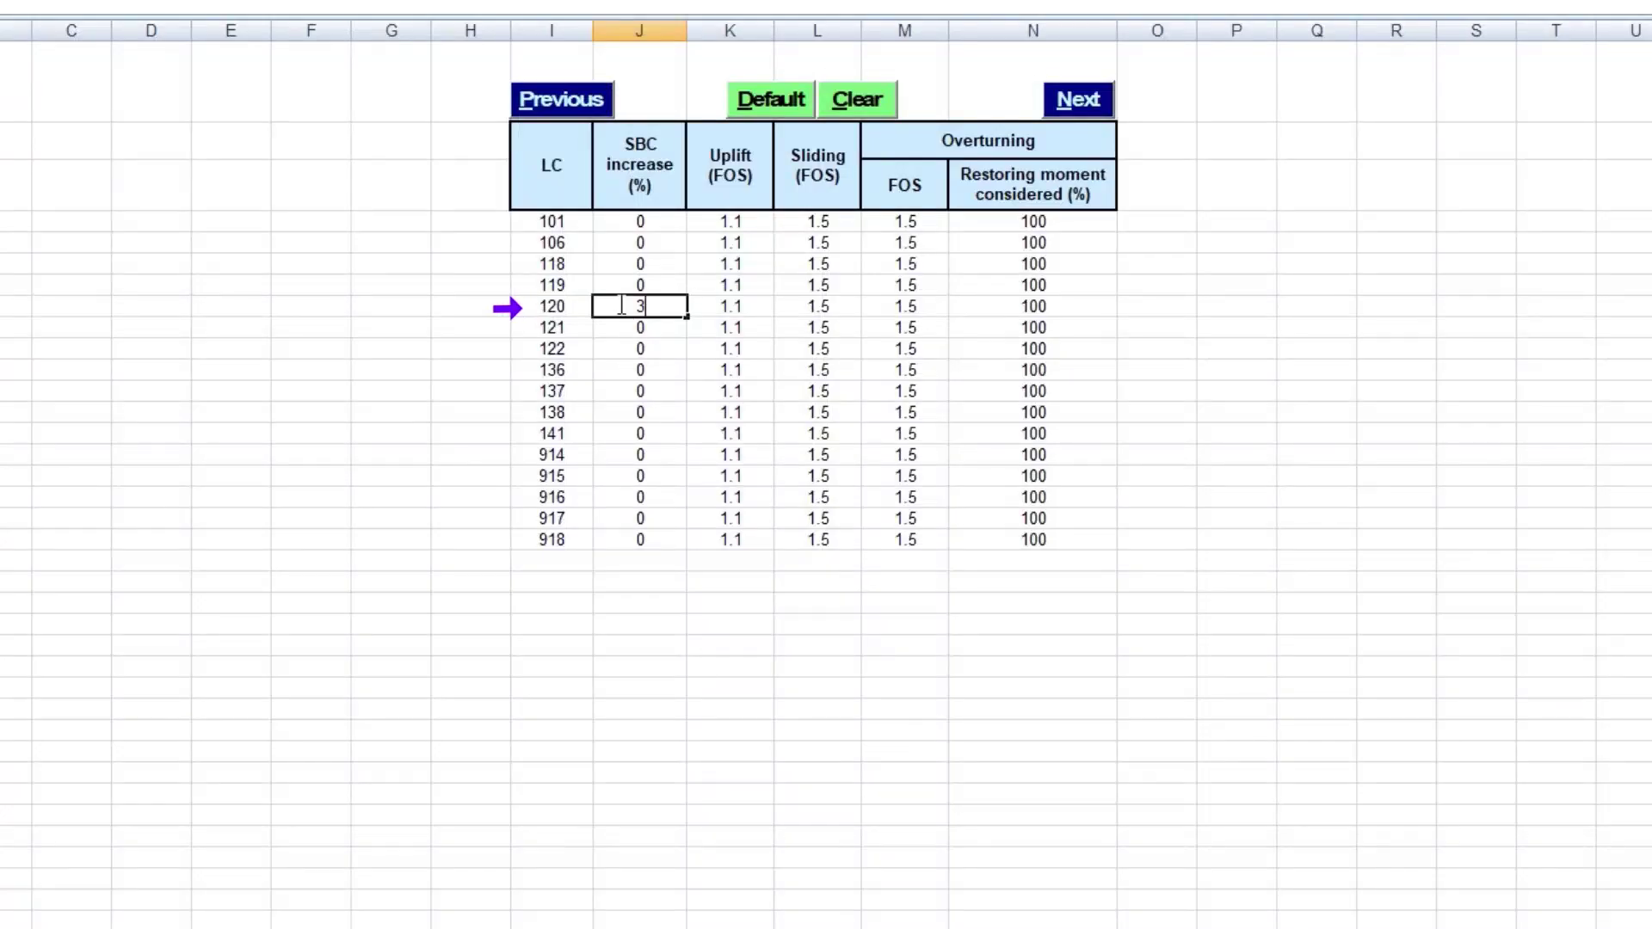
type("33")
- Set the overturning restoring moment considered for load case 120 to 80%
left_click(955, 203)
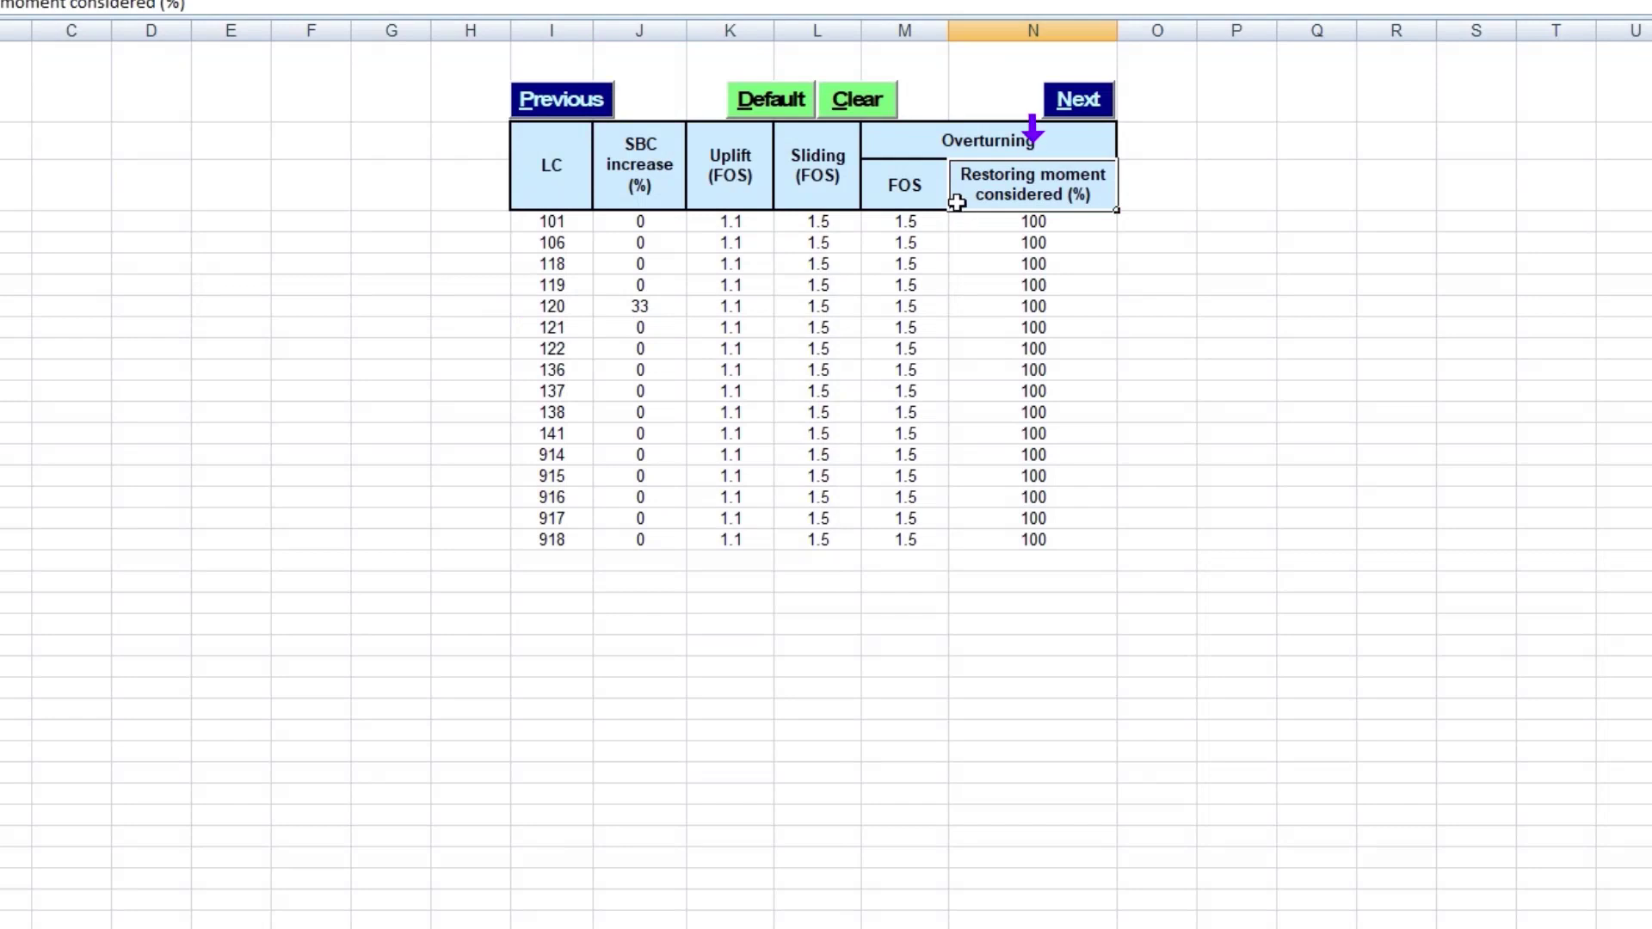
left_click(980, 301)
type("80")
key("Tab")
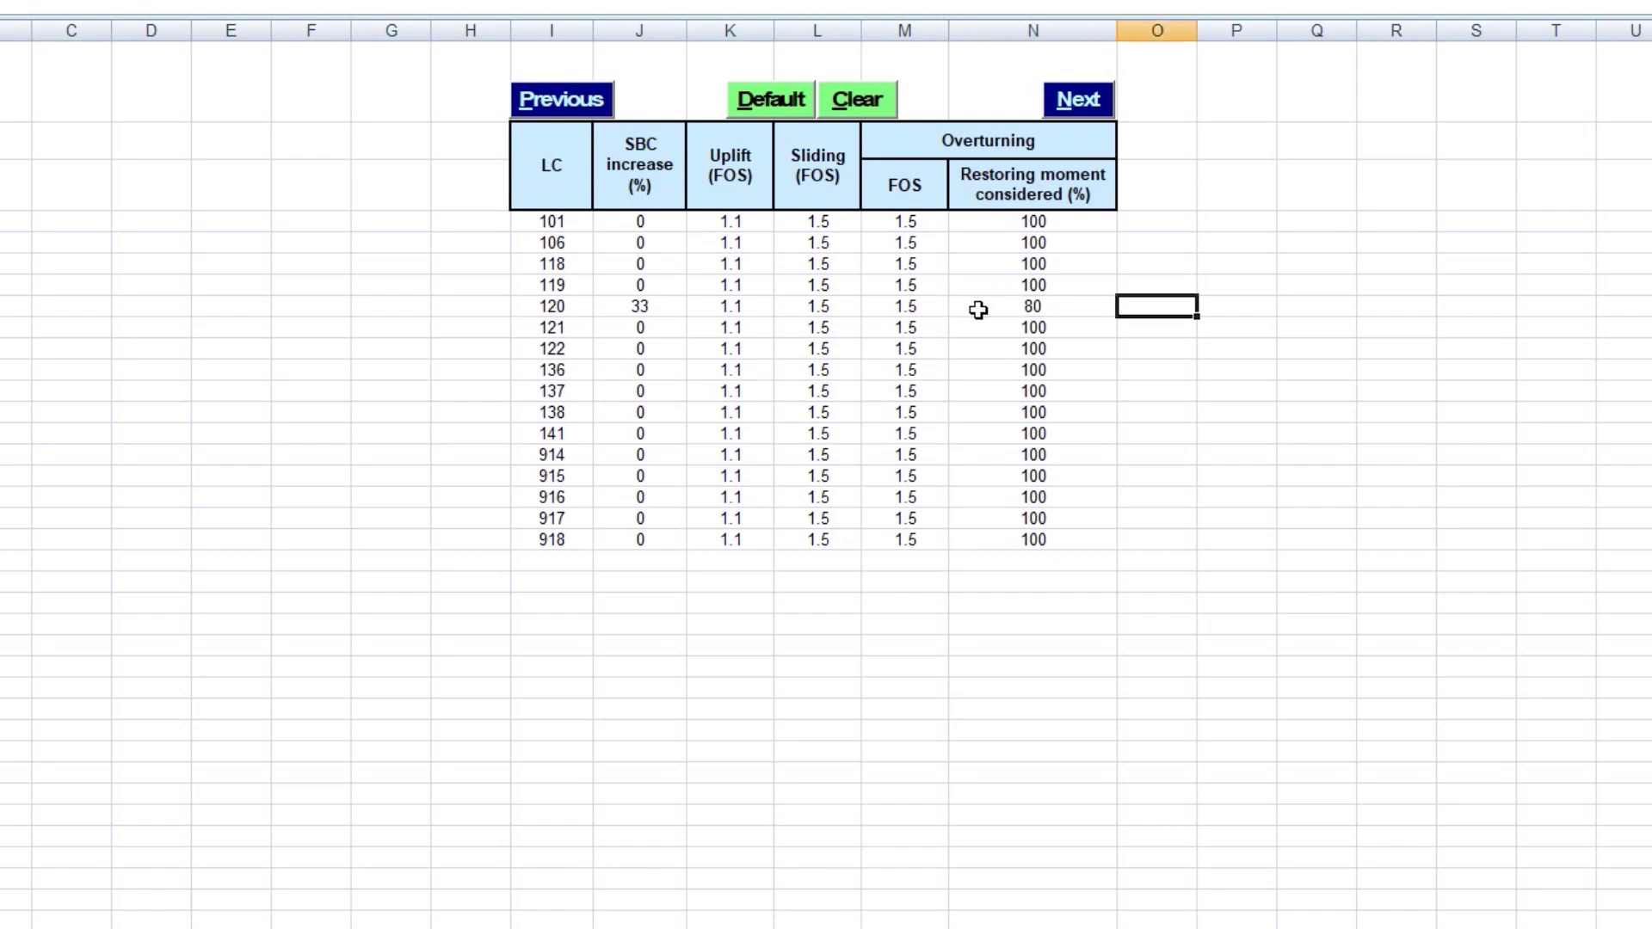
- In the design options, apply reaction forces at pedestal level and design for Fx, Fy, Fz, Mx, My and Mz
left_click(1078, 112)
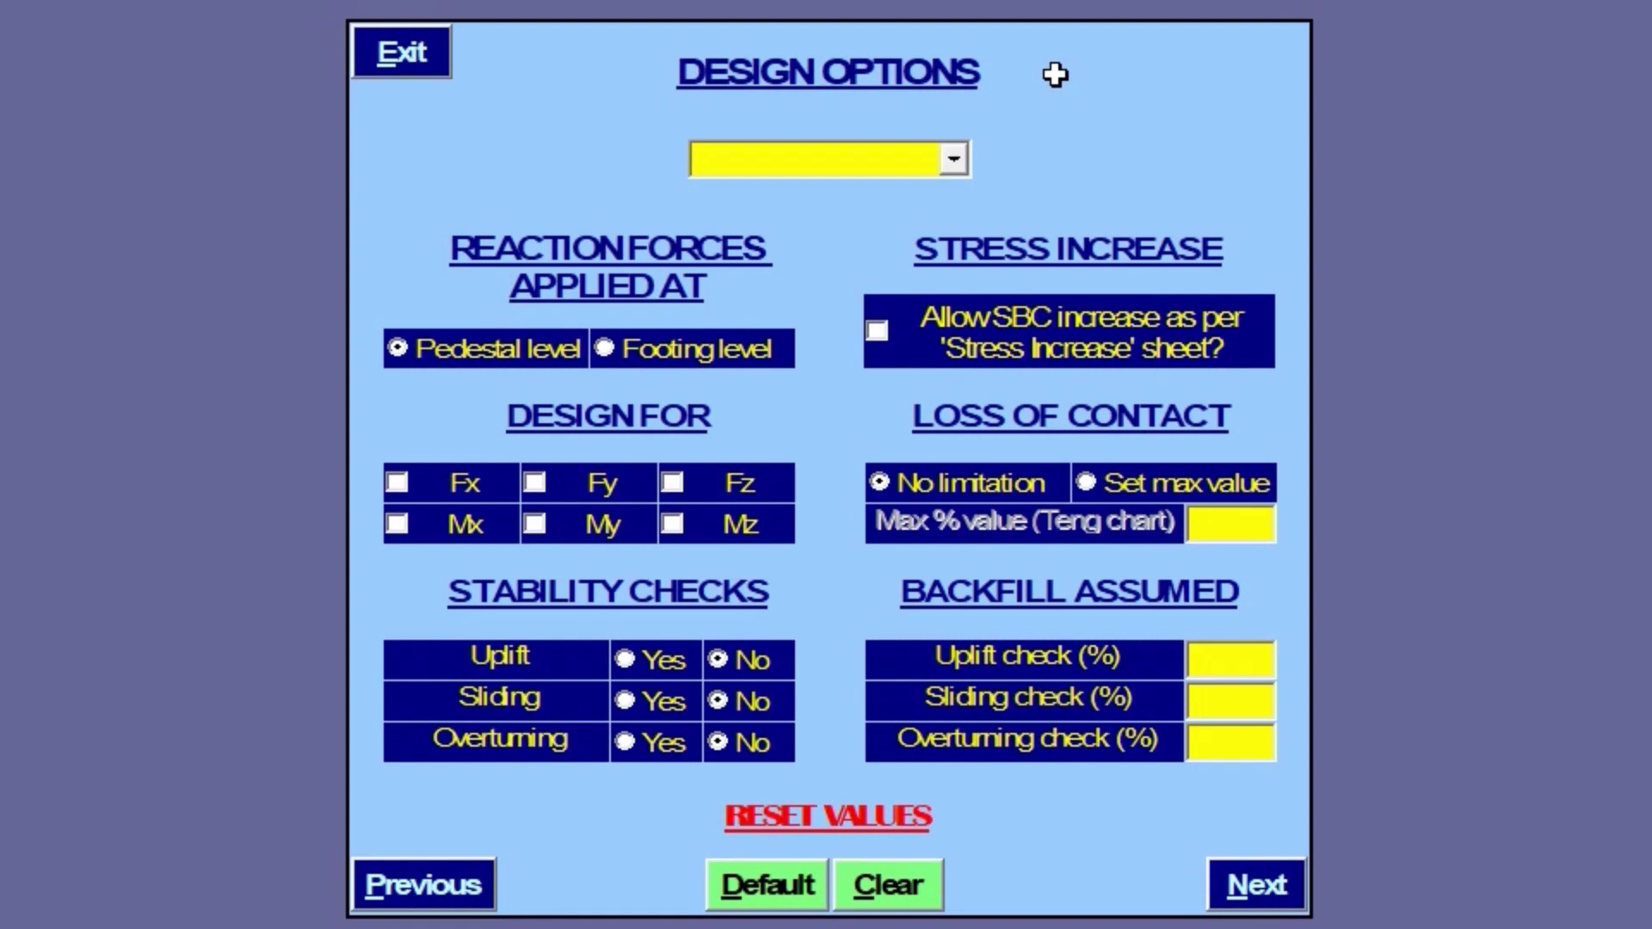
left_click(413, 348)
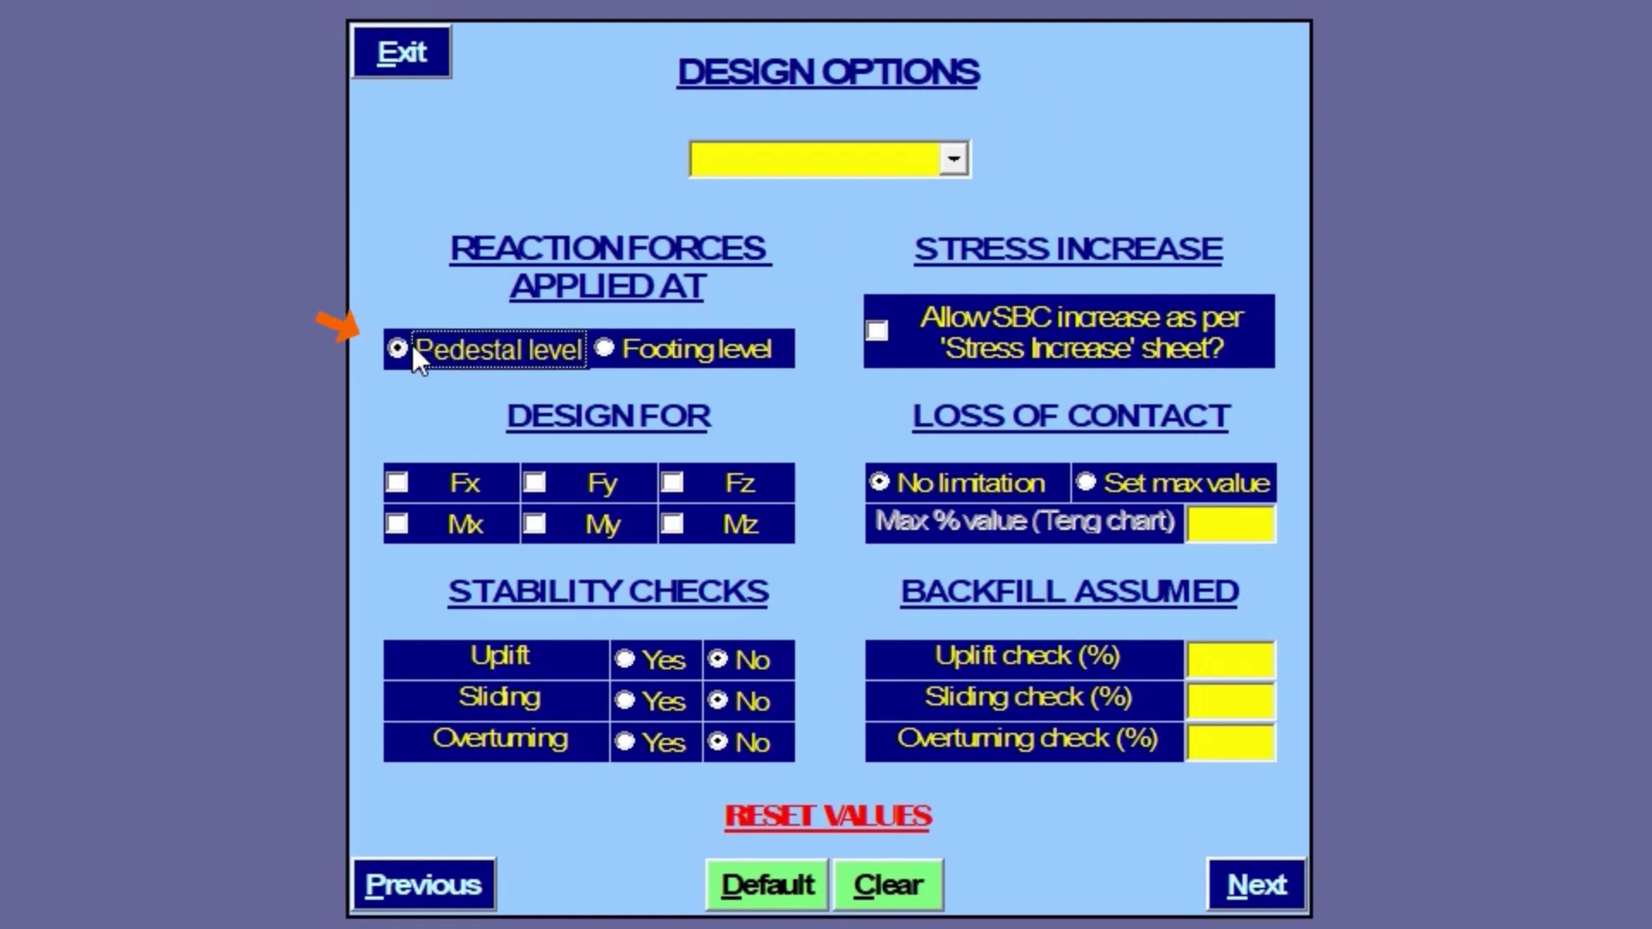
left_click(400, 479)
left_click(532, 483)
left_click(669, 483)
left_click(401, 526)
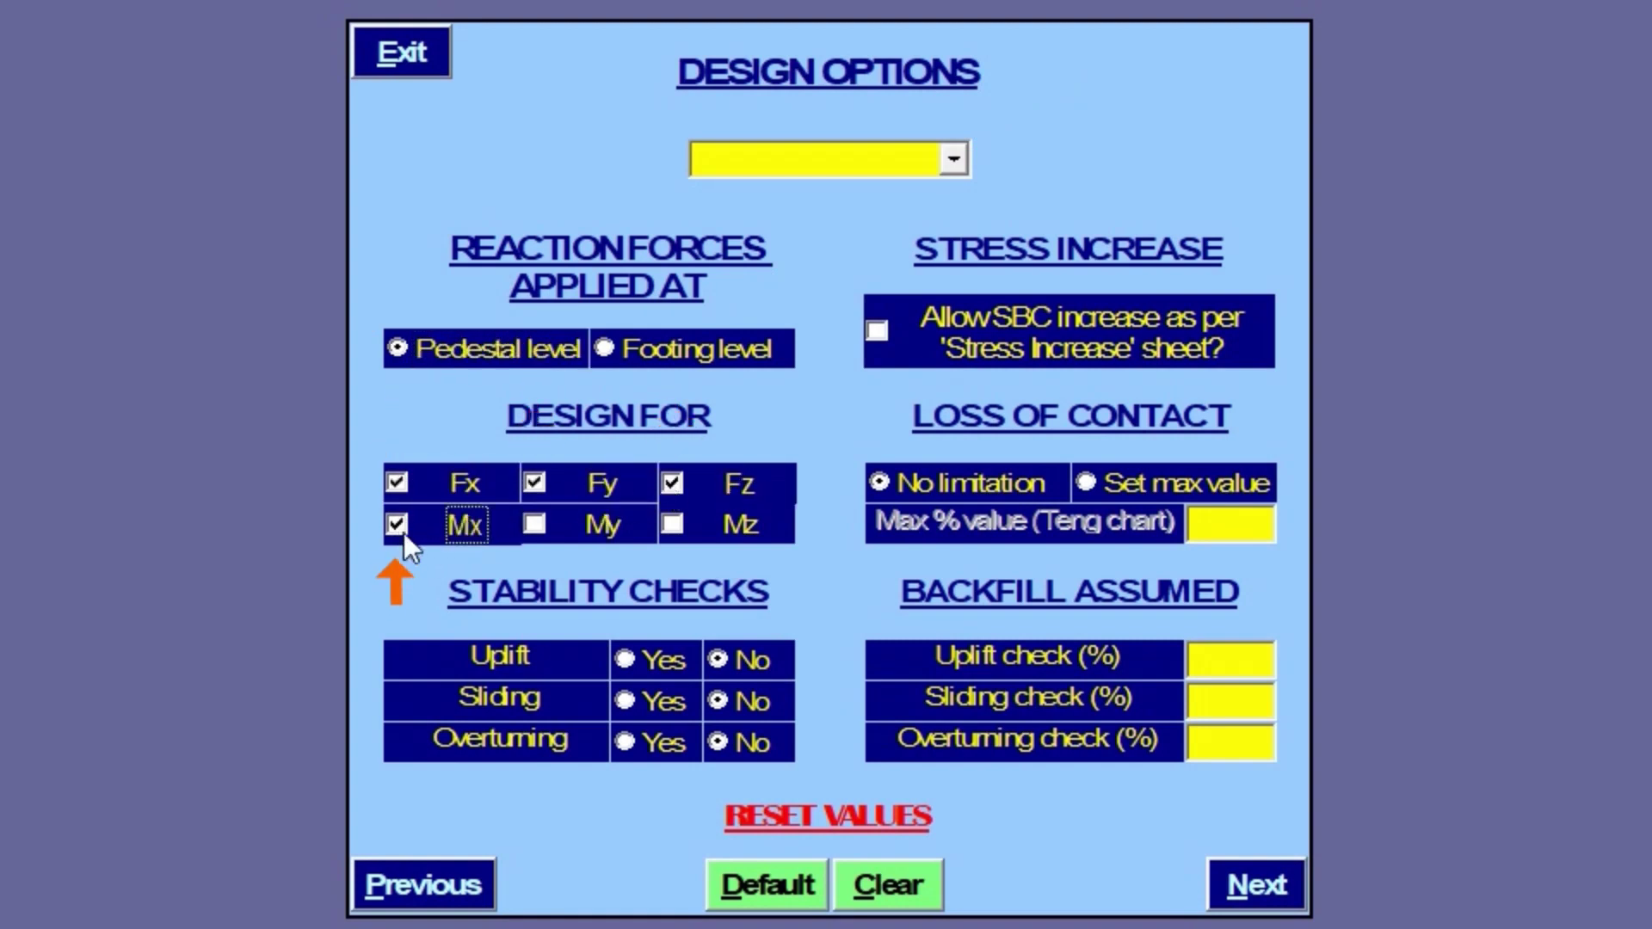
left_click(548, 528)
left_click(674, 526)
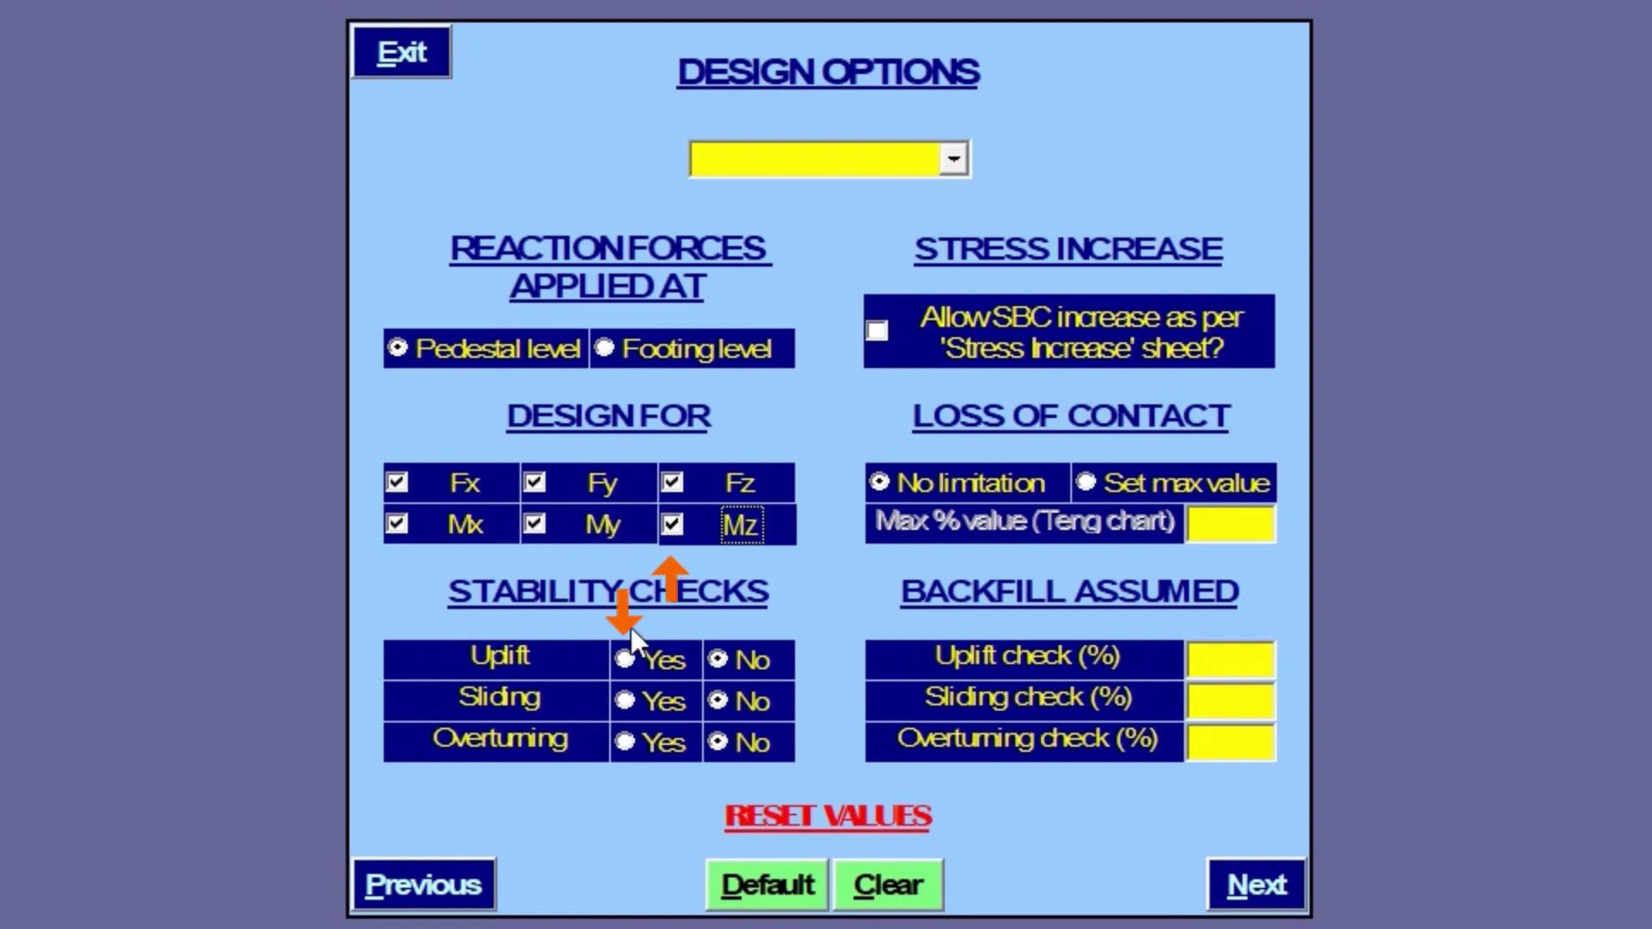
- Enable the uplift, sliding and overturning stability checks
left_click(627, 658)
left_click(628, 700)
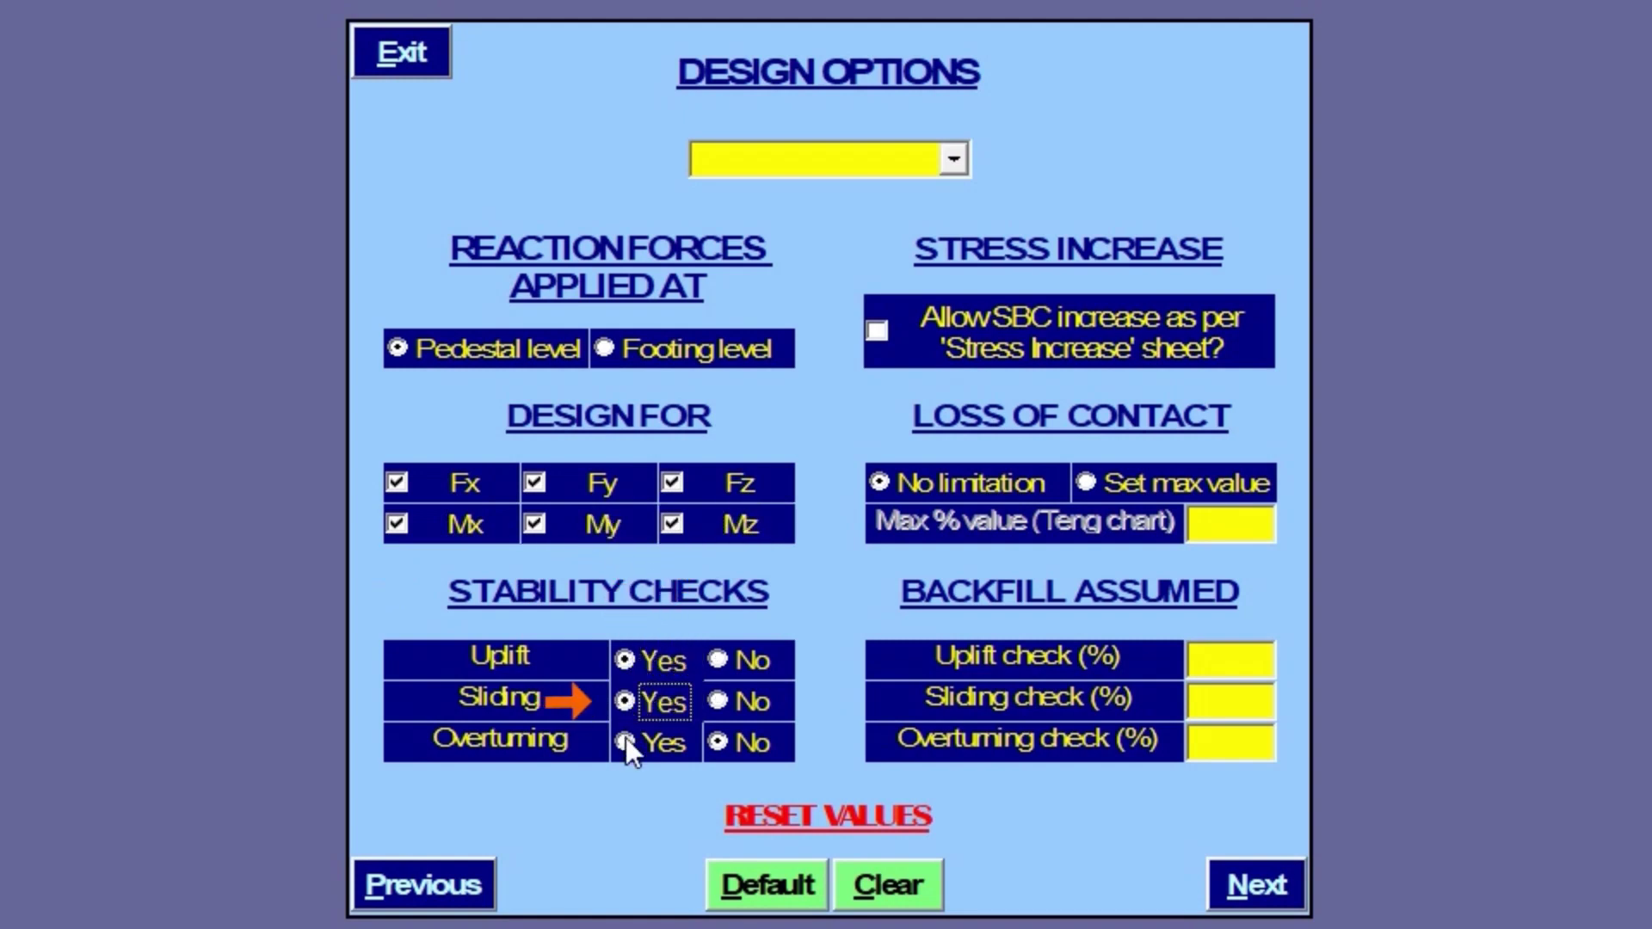
left_click(626, 741)
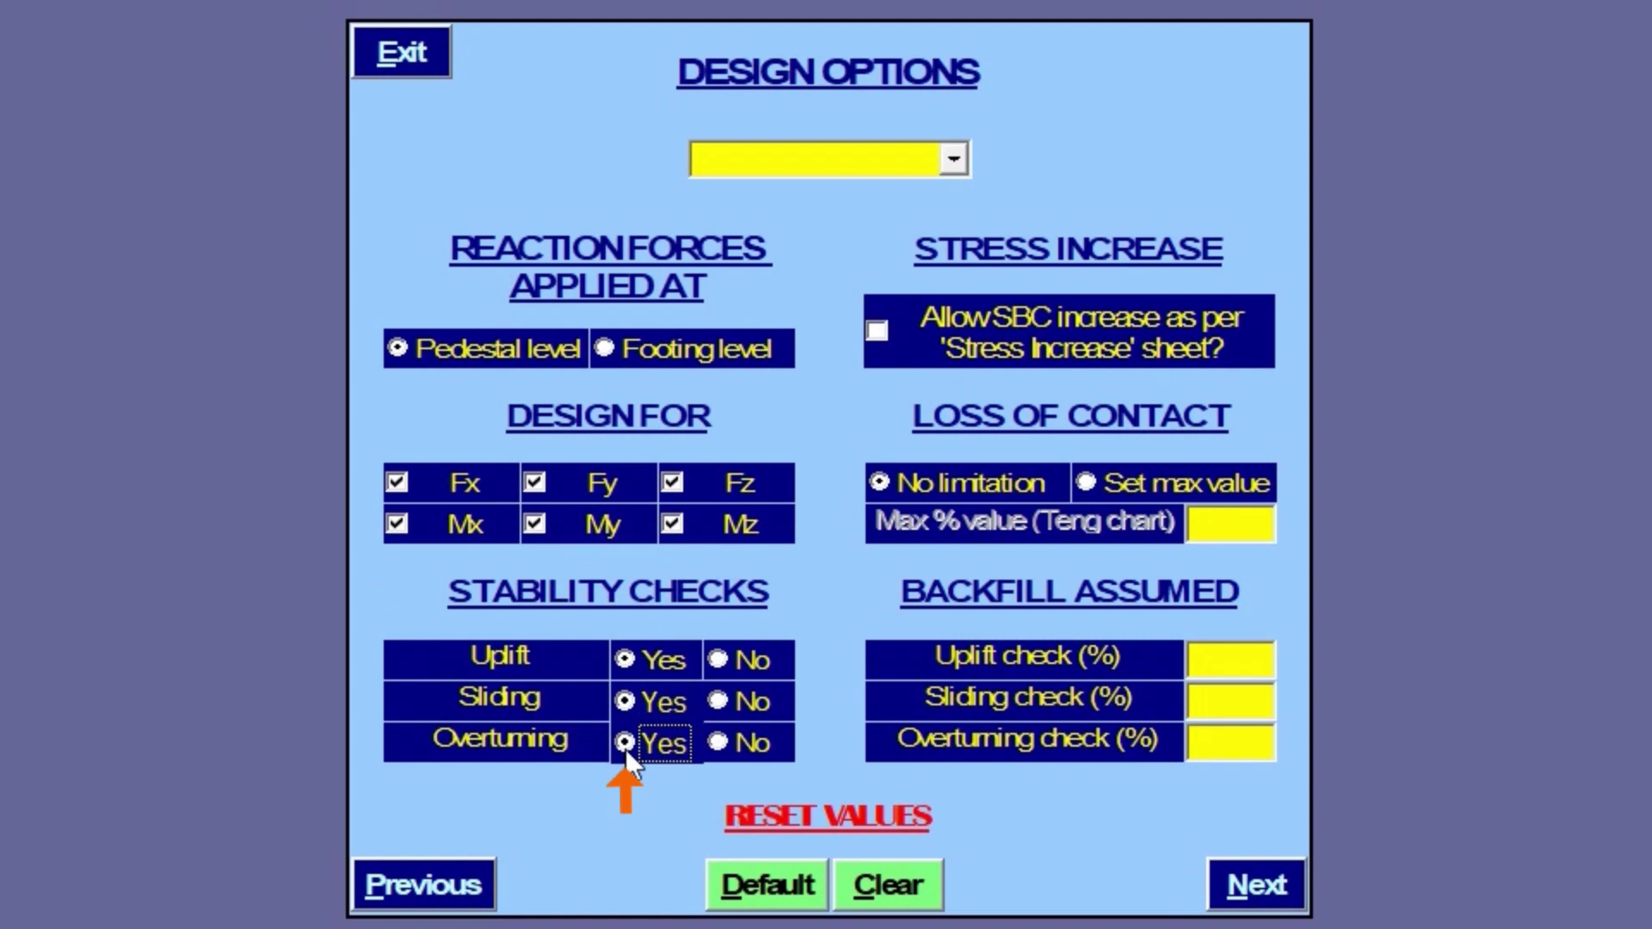
- Allow the SBC increase as per the 'Stress Increase' sheet and limit loss of contact to a maximum of 40%
left_click(879, 344)
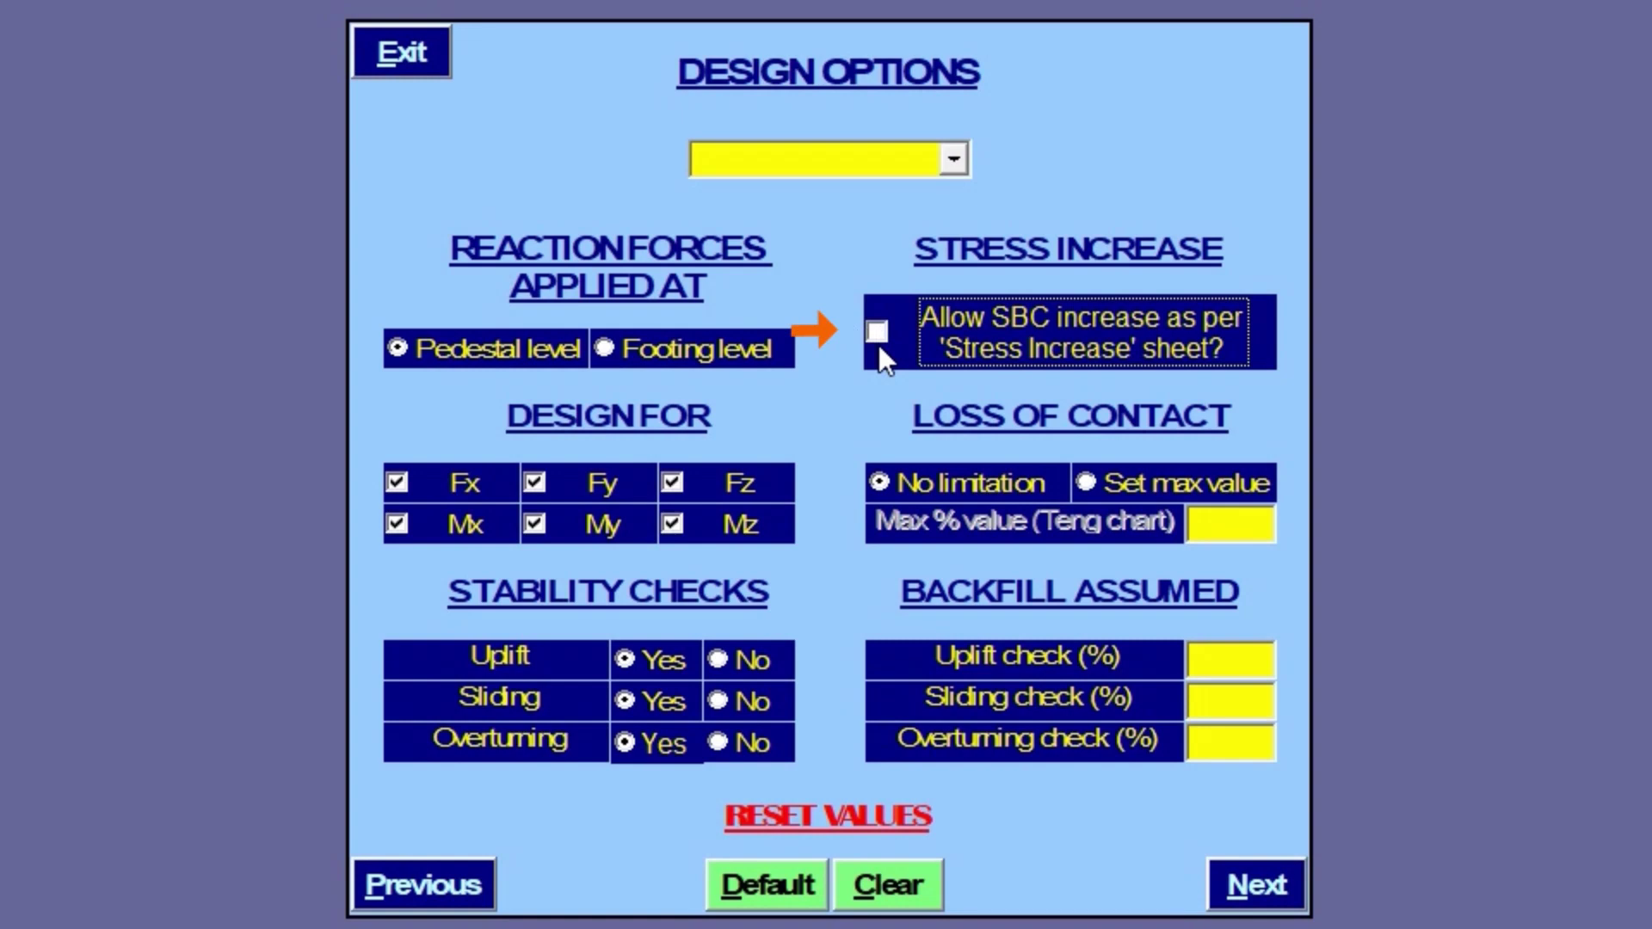
left_click(879, 345)
left_click(1085, 483)
left_click(1191, 526)
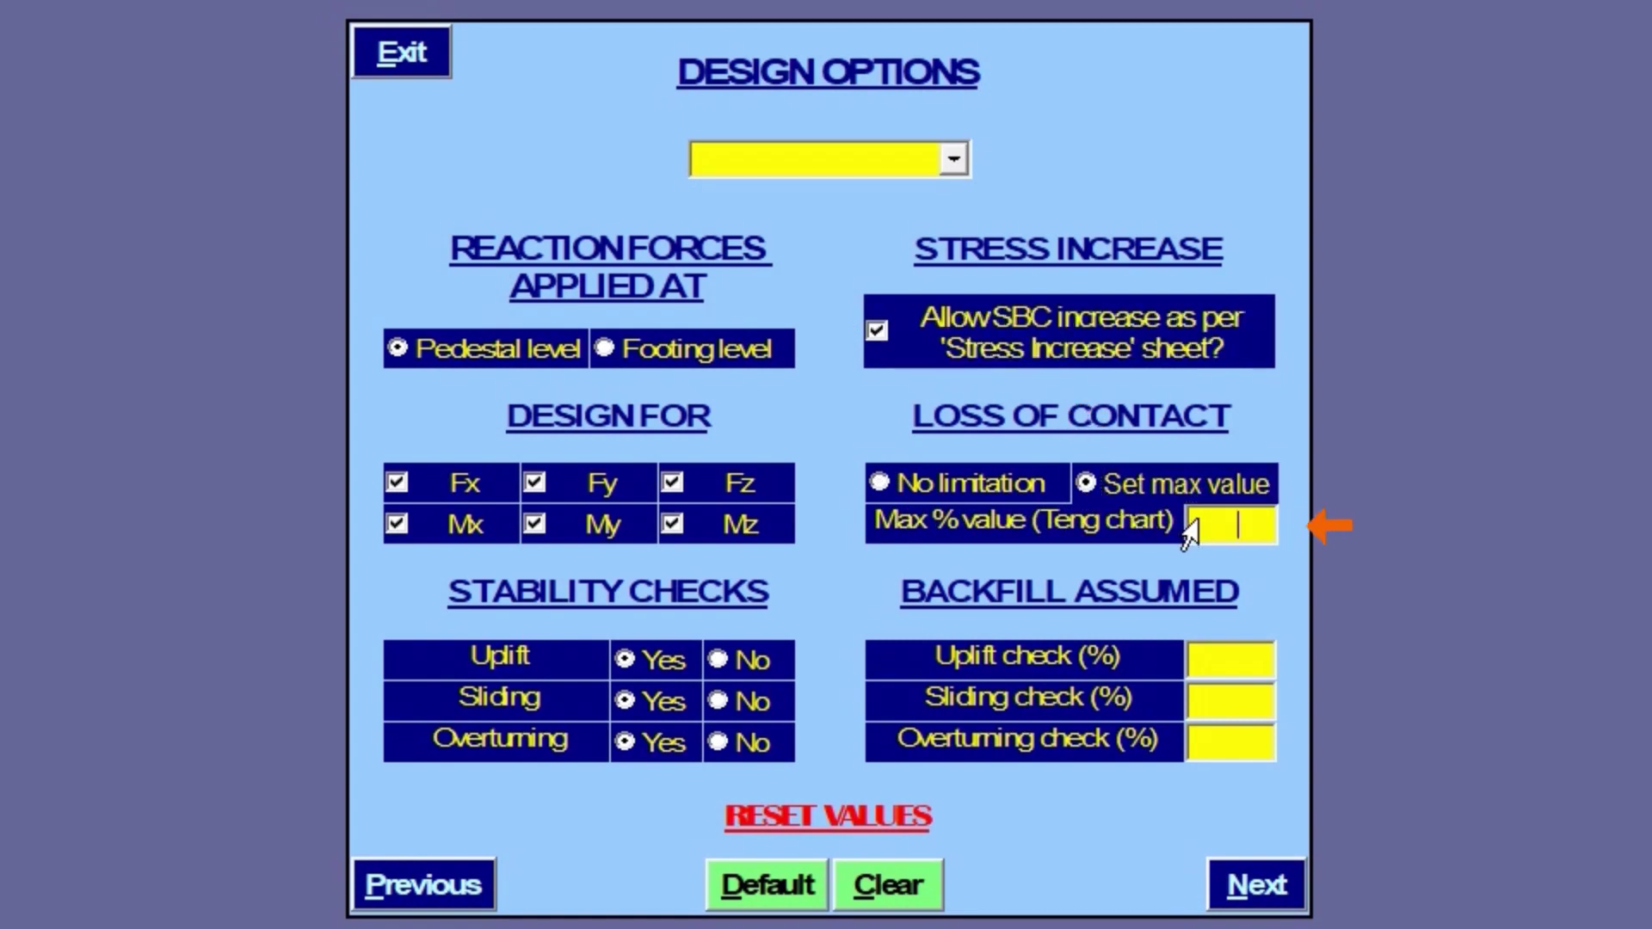
type("40")
- Set the assumed backfill to 80% for the uplift check and 100% for the sliding and overturning checks
left_click(1204, 661)
type("80")
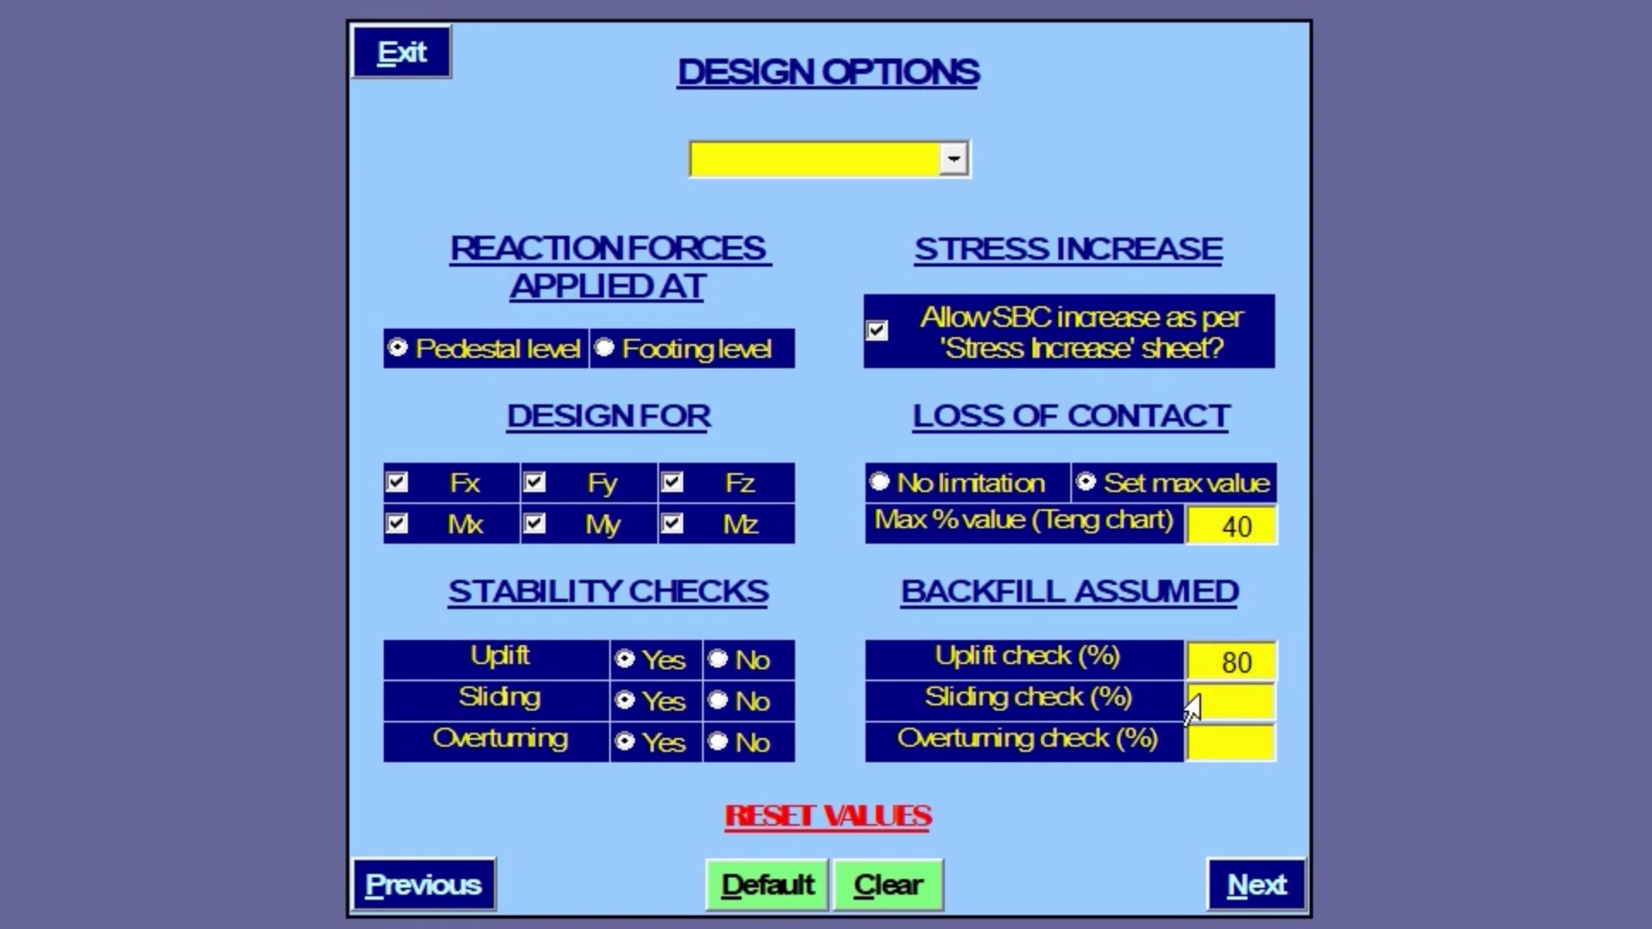
left_click(1192, 712)
type("100")
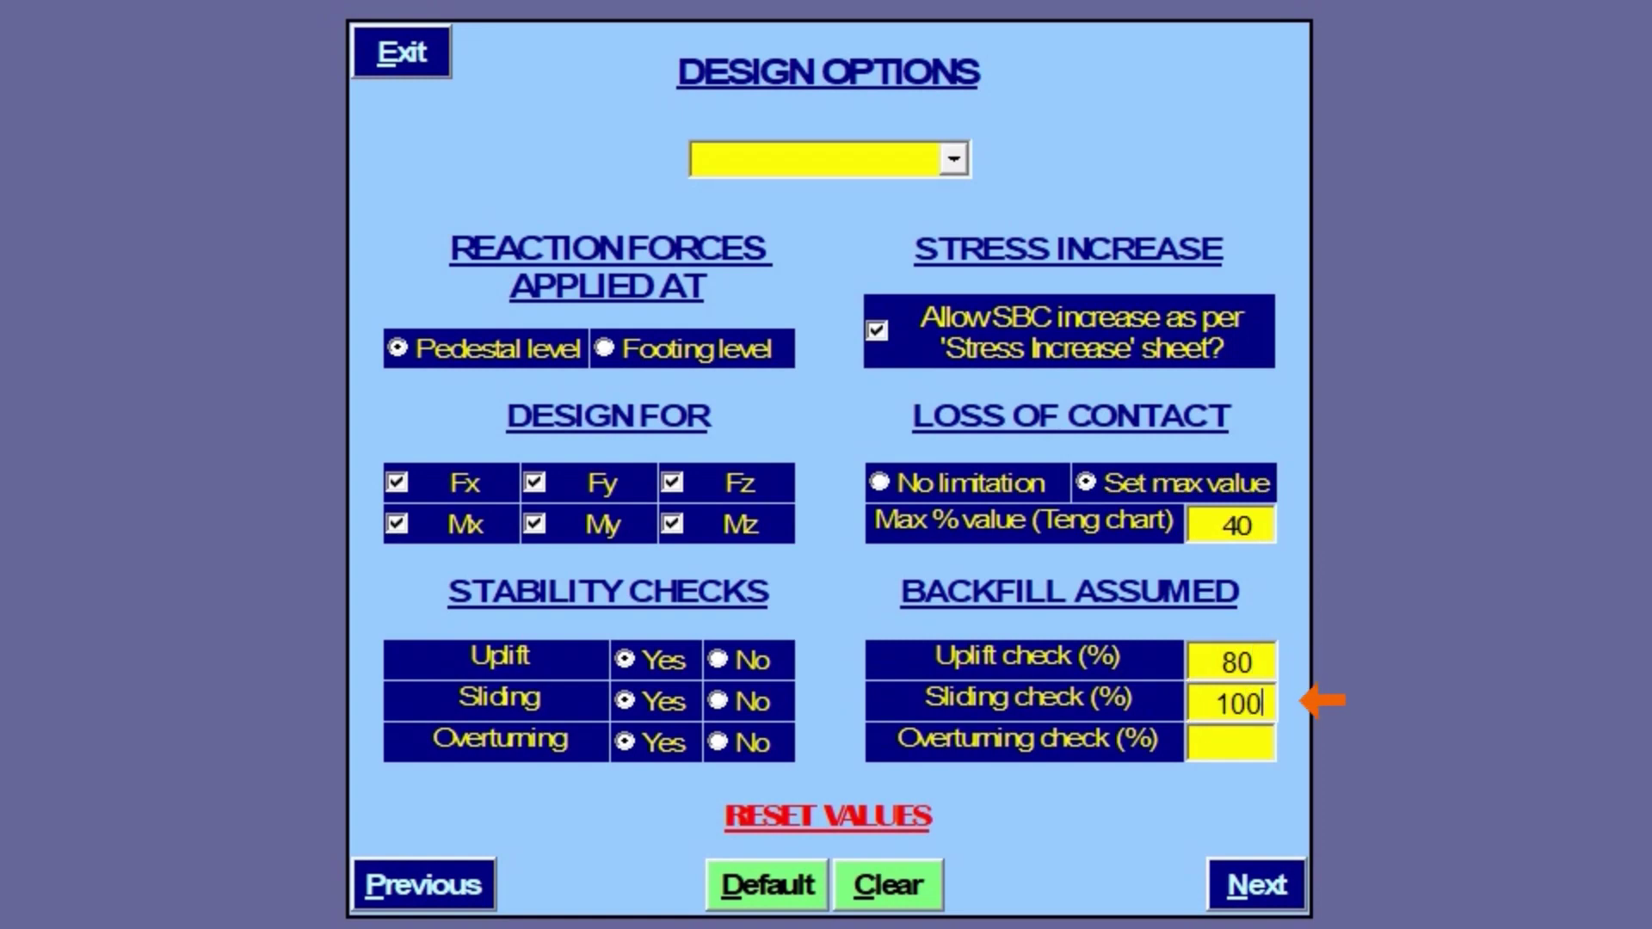
left_click(1205, 738)
type("100")
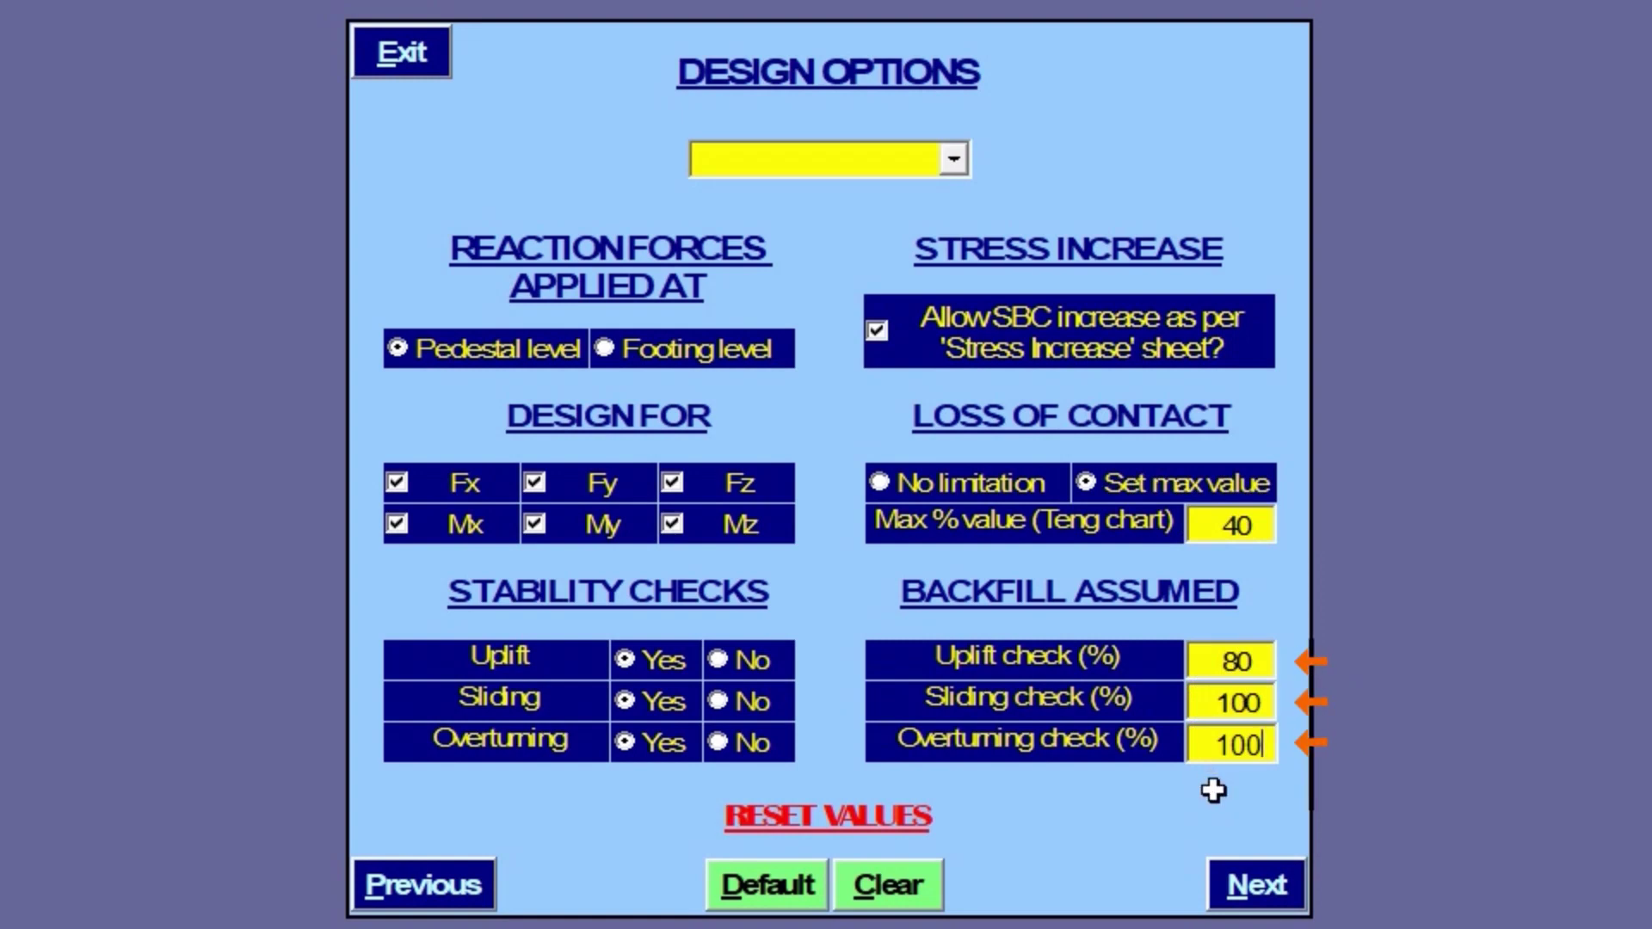
- Choose IS456:2000 as the design code
left_click(1270, 885)
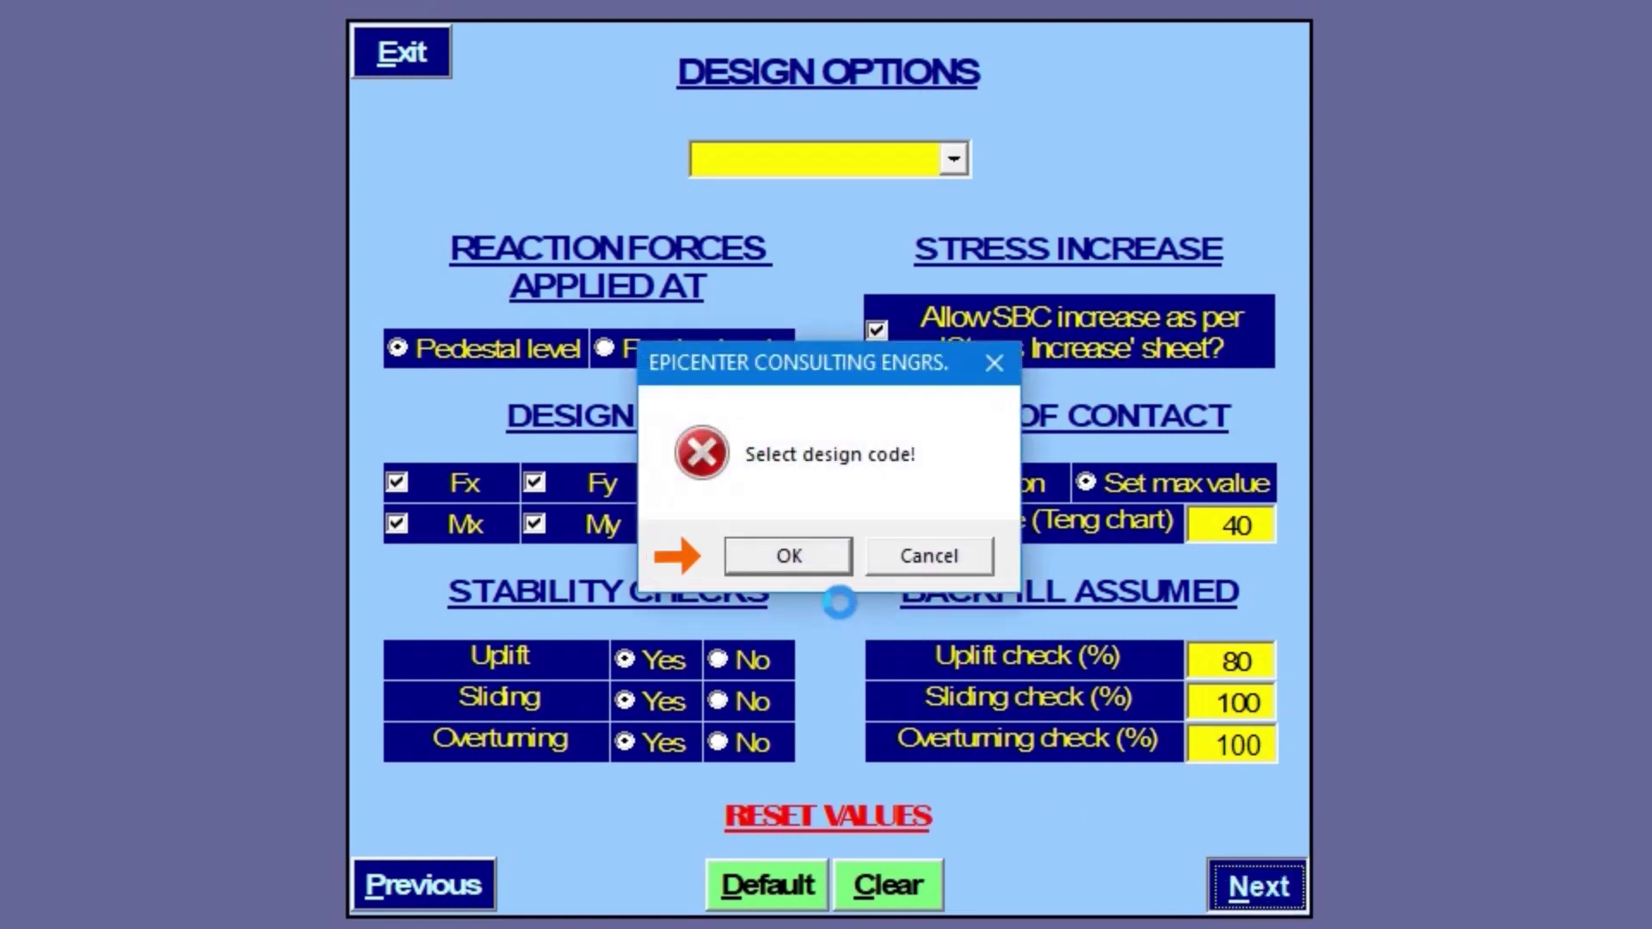
left_click(793, 564)
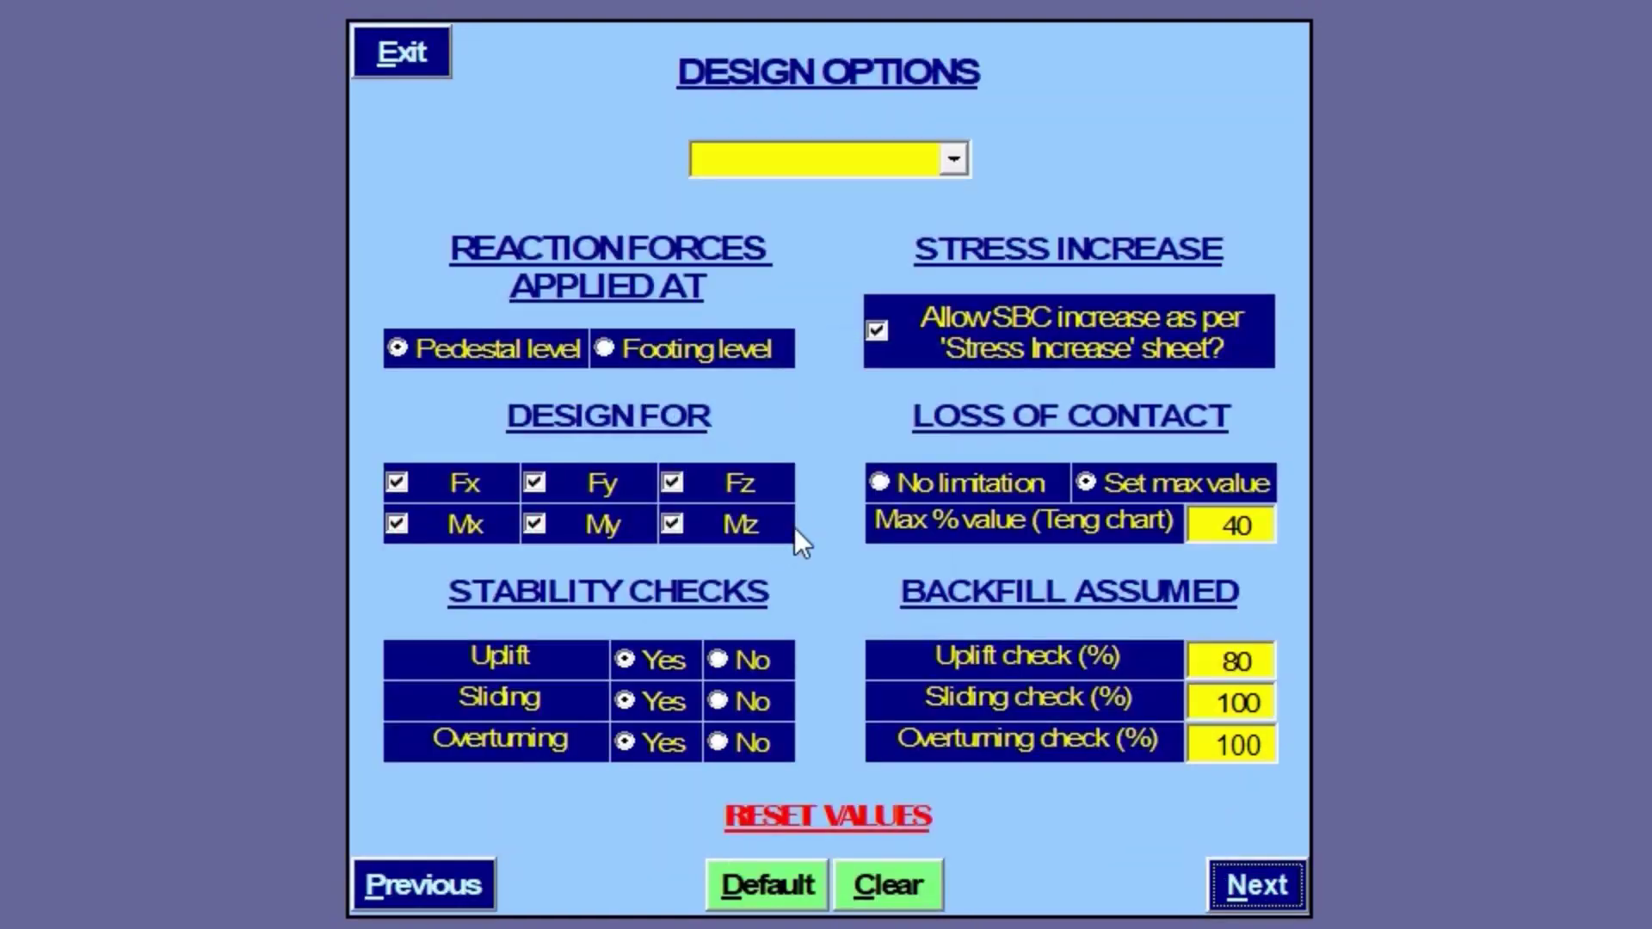
left_click(952, 155)
left_click(952, 286)
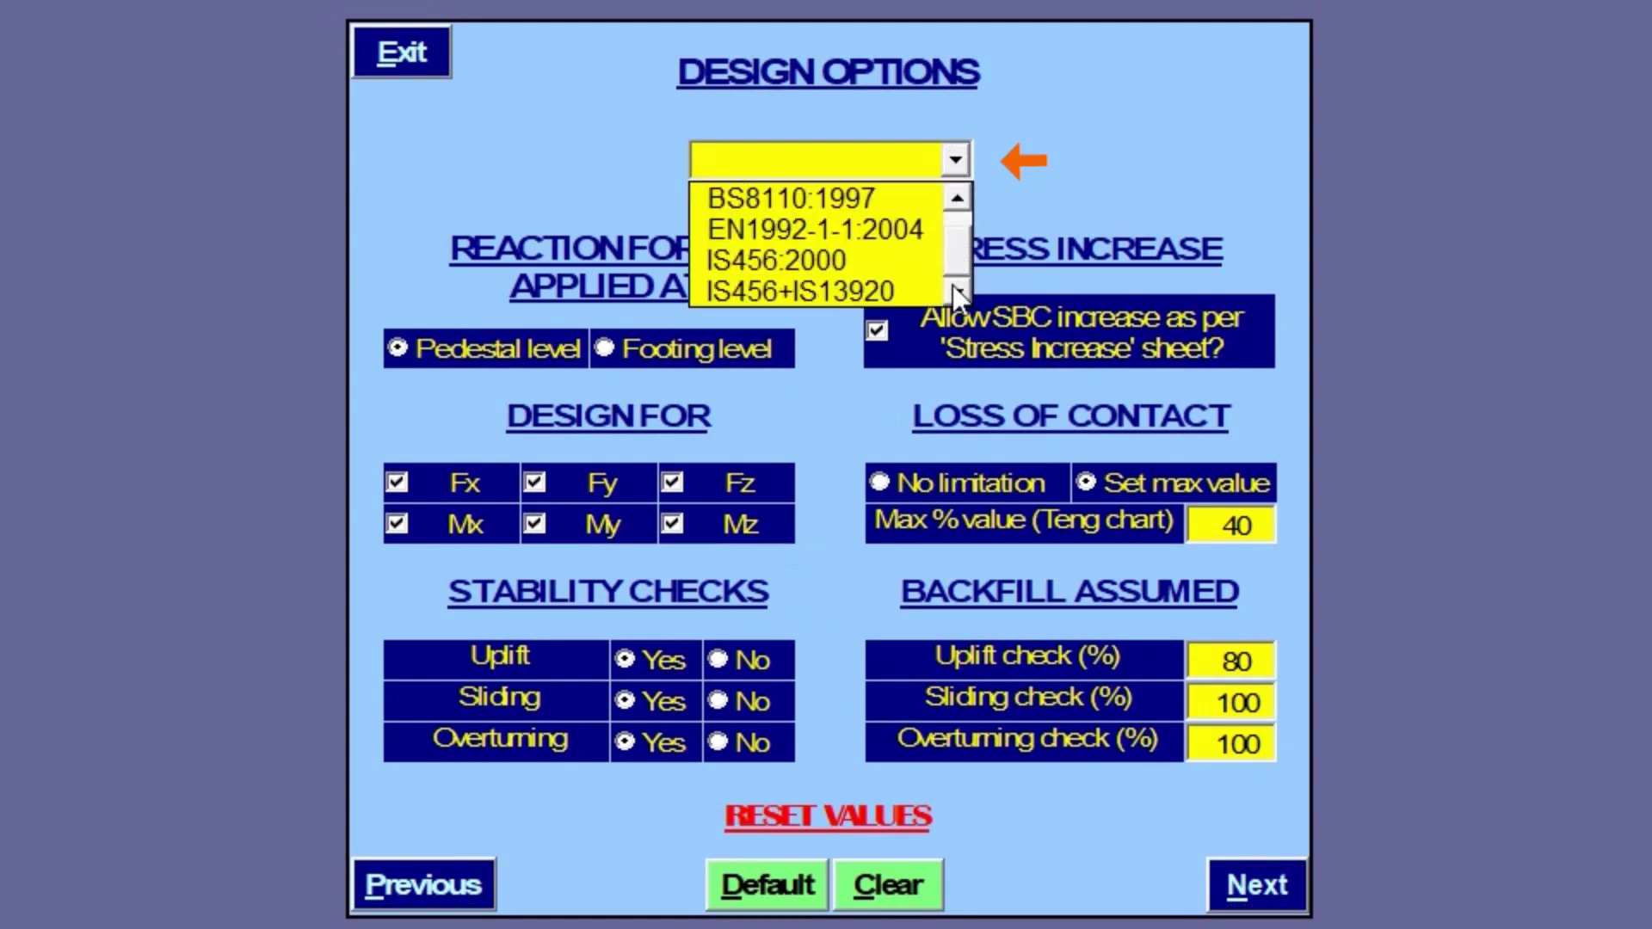
left_click(870, 262)
- Fill the Dimensions form with its default values and set the footing position to Edge
left_click(1256, 892)
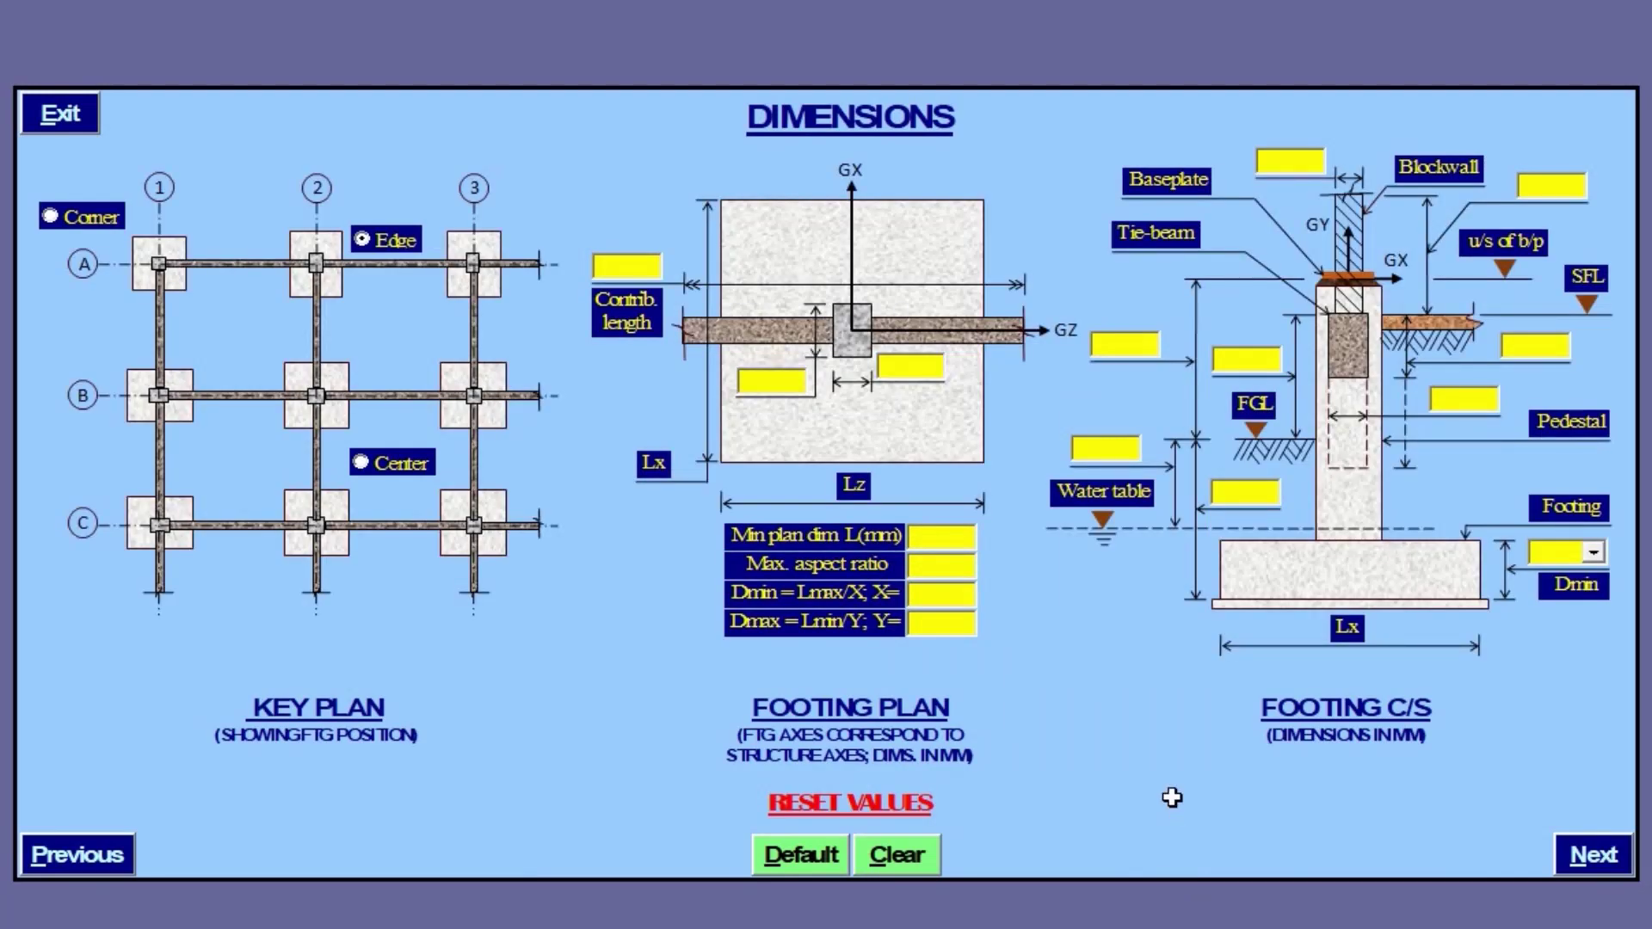
left_click(813, 861)
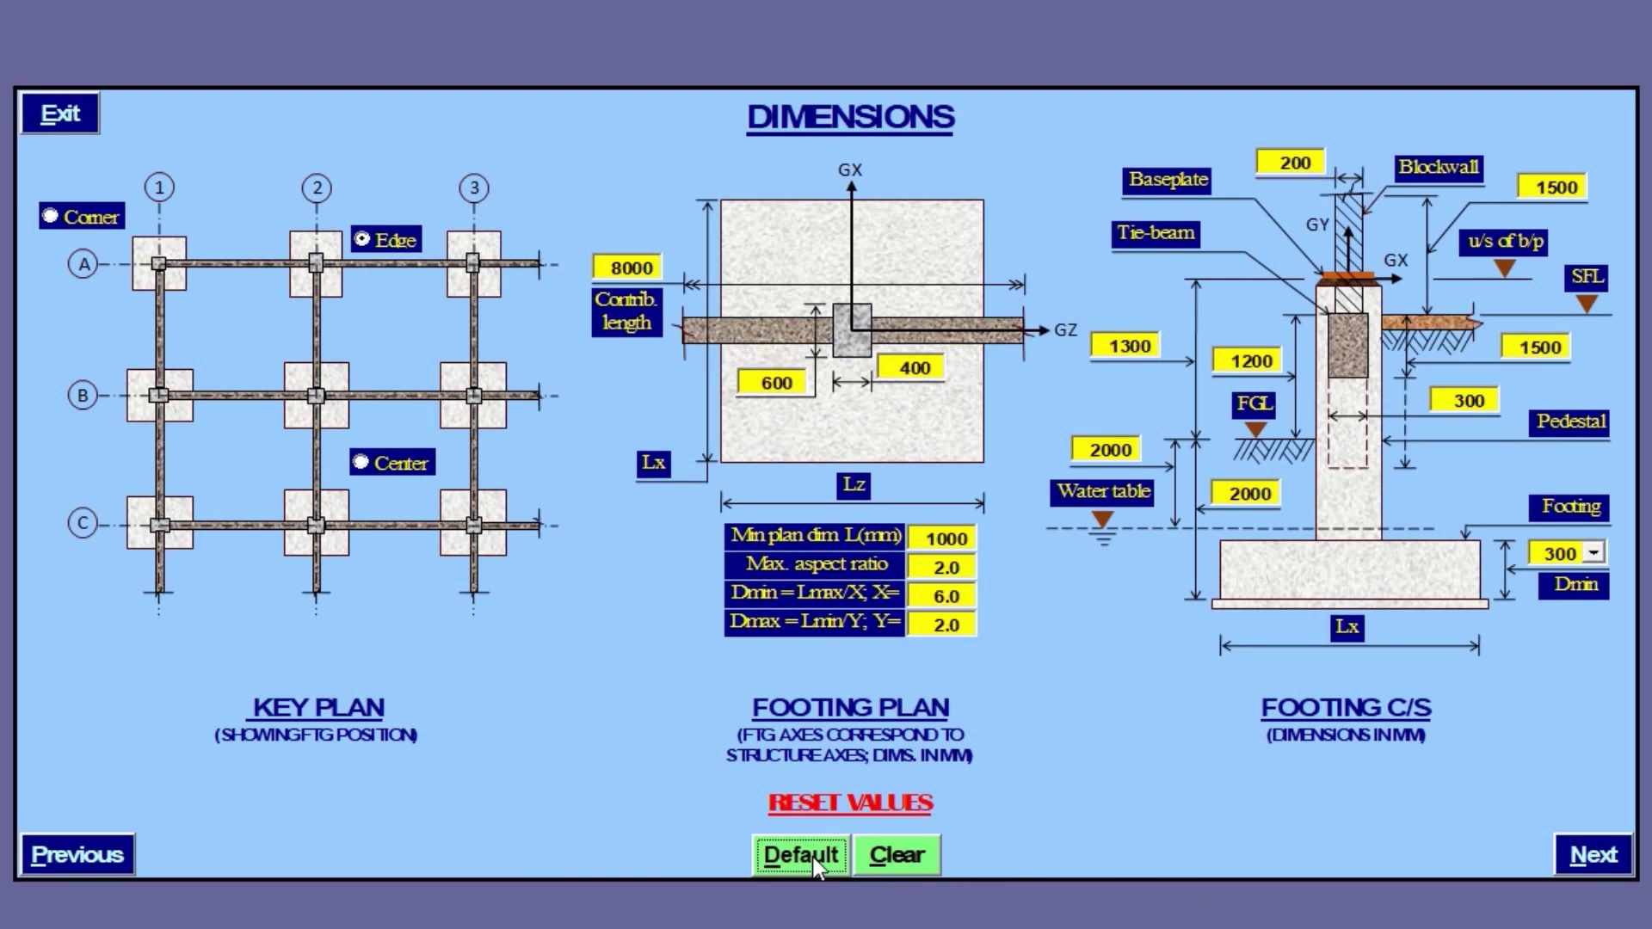
left_click(361, 242)
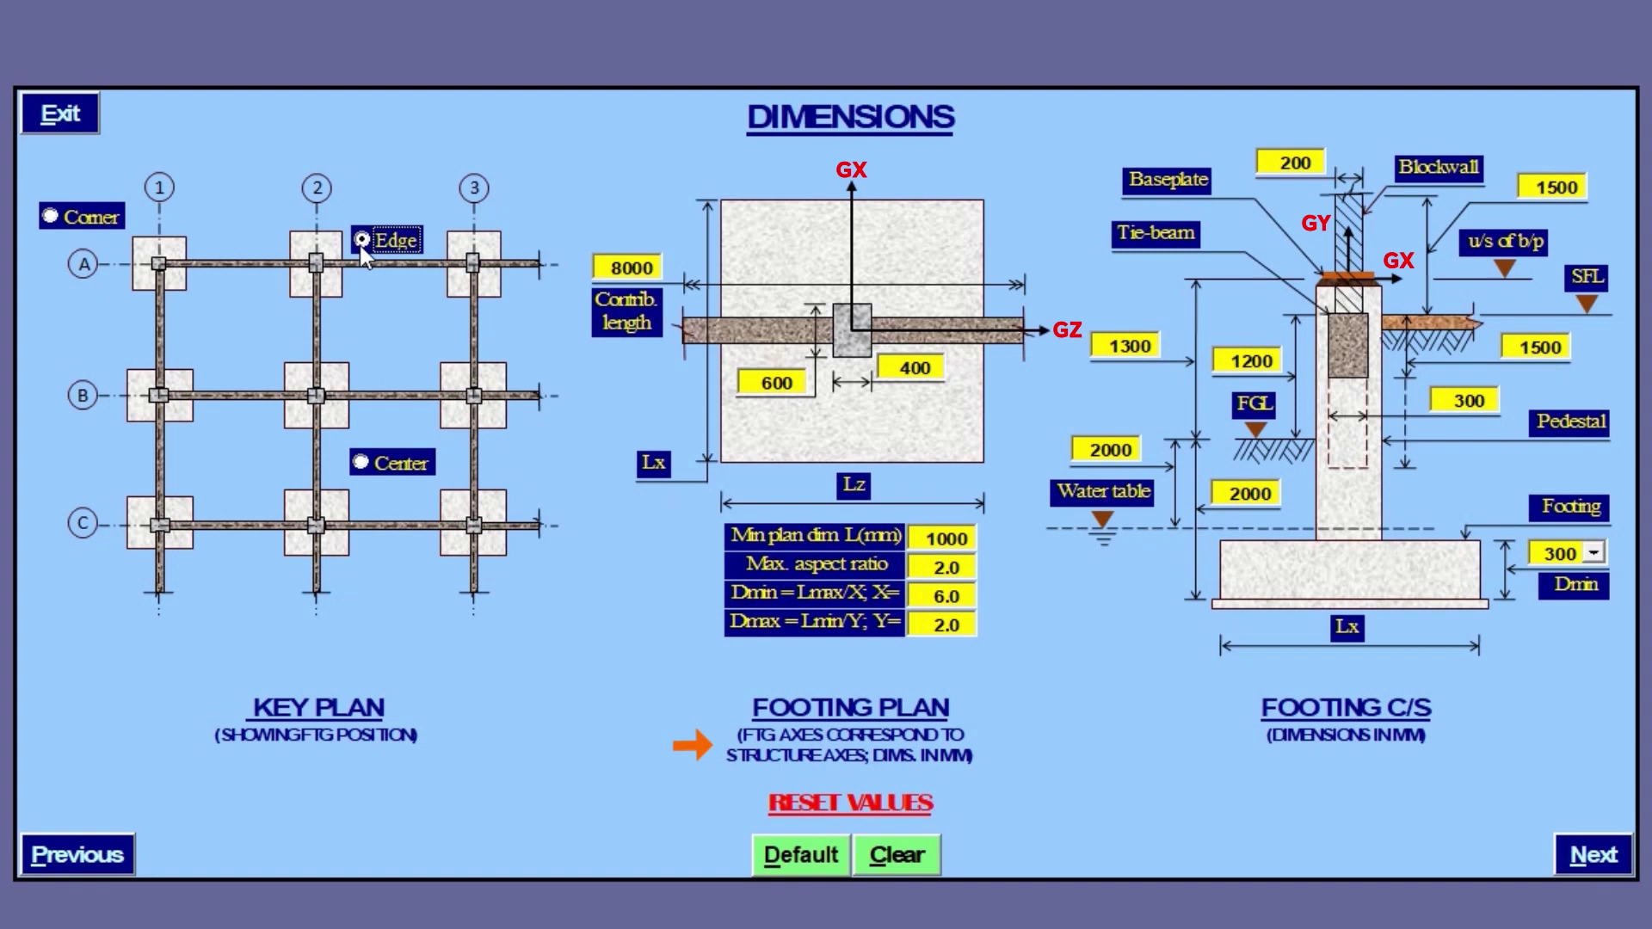
- Set the contributory length in the footing plan to 0
double_click(633, 269)
type("0")
left_click(1374, 136)
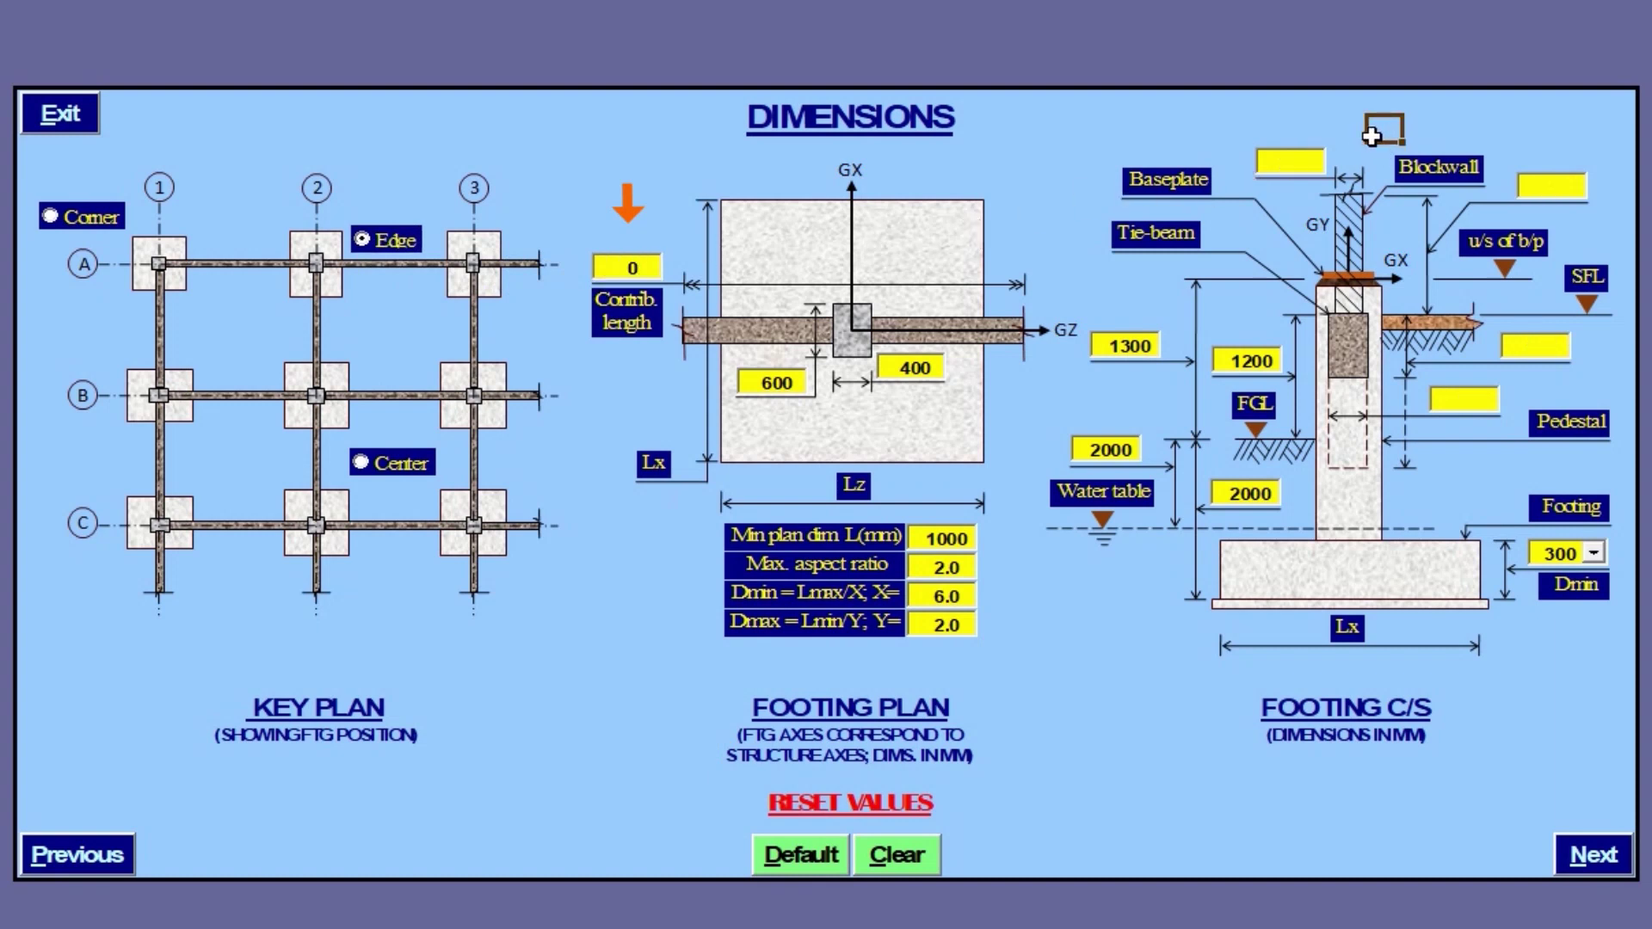
- Set the baseplate underside height above FGL to 300 mm and the SFL height above FGL to 0
double_click(1103, 346)
type("300")
key("Return")
double_click(1217, 372)
type("0")
key("Return")
- Set the water table depth below FGL to 1000 mm and select 300 mm as the minimum footing depth Dmin
double_click(1075, 451)
type("1000")
key("Return")
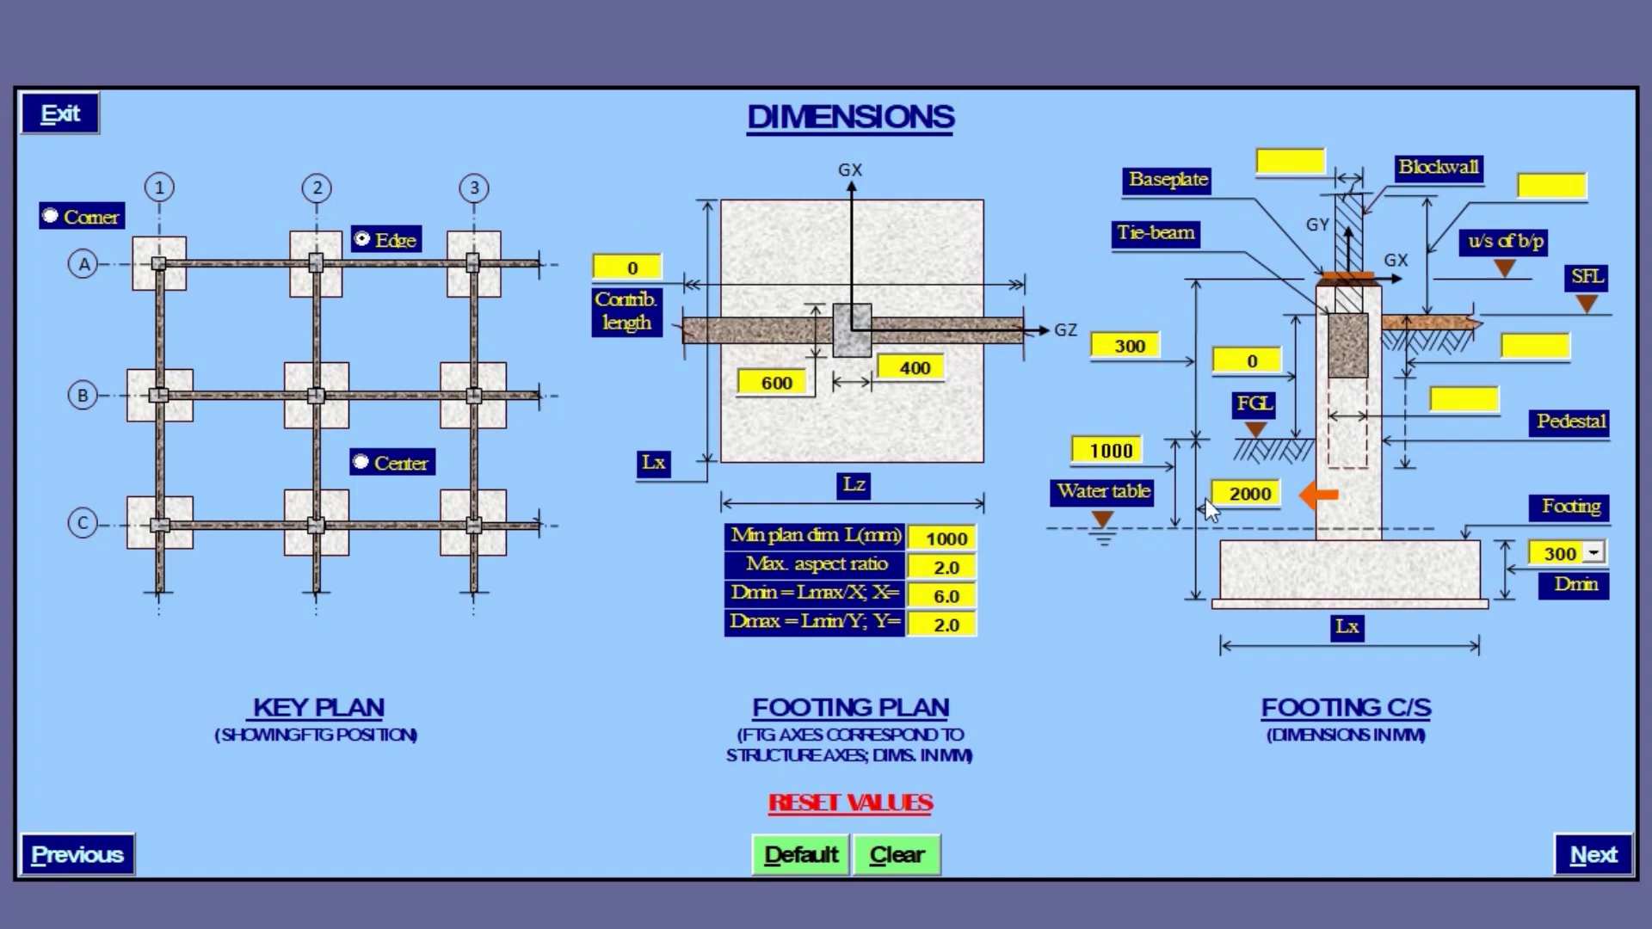
key("Return")
left_click(1595, 554)
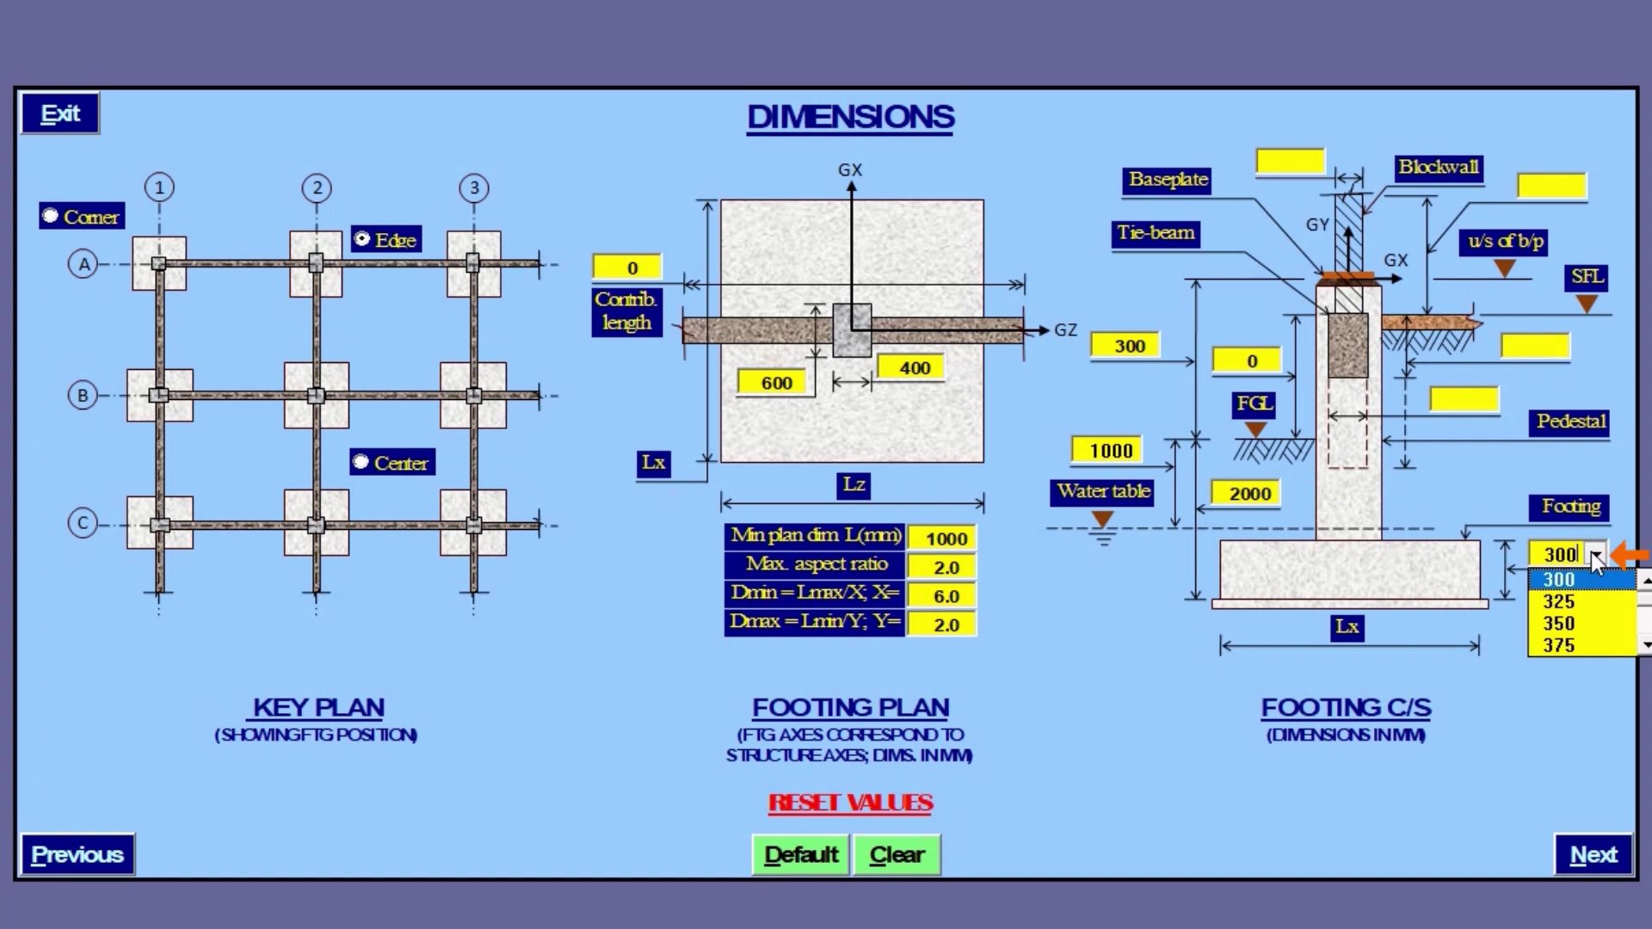
left_click(1592, 580)
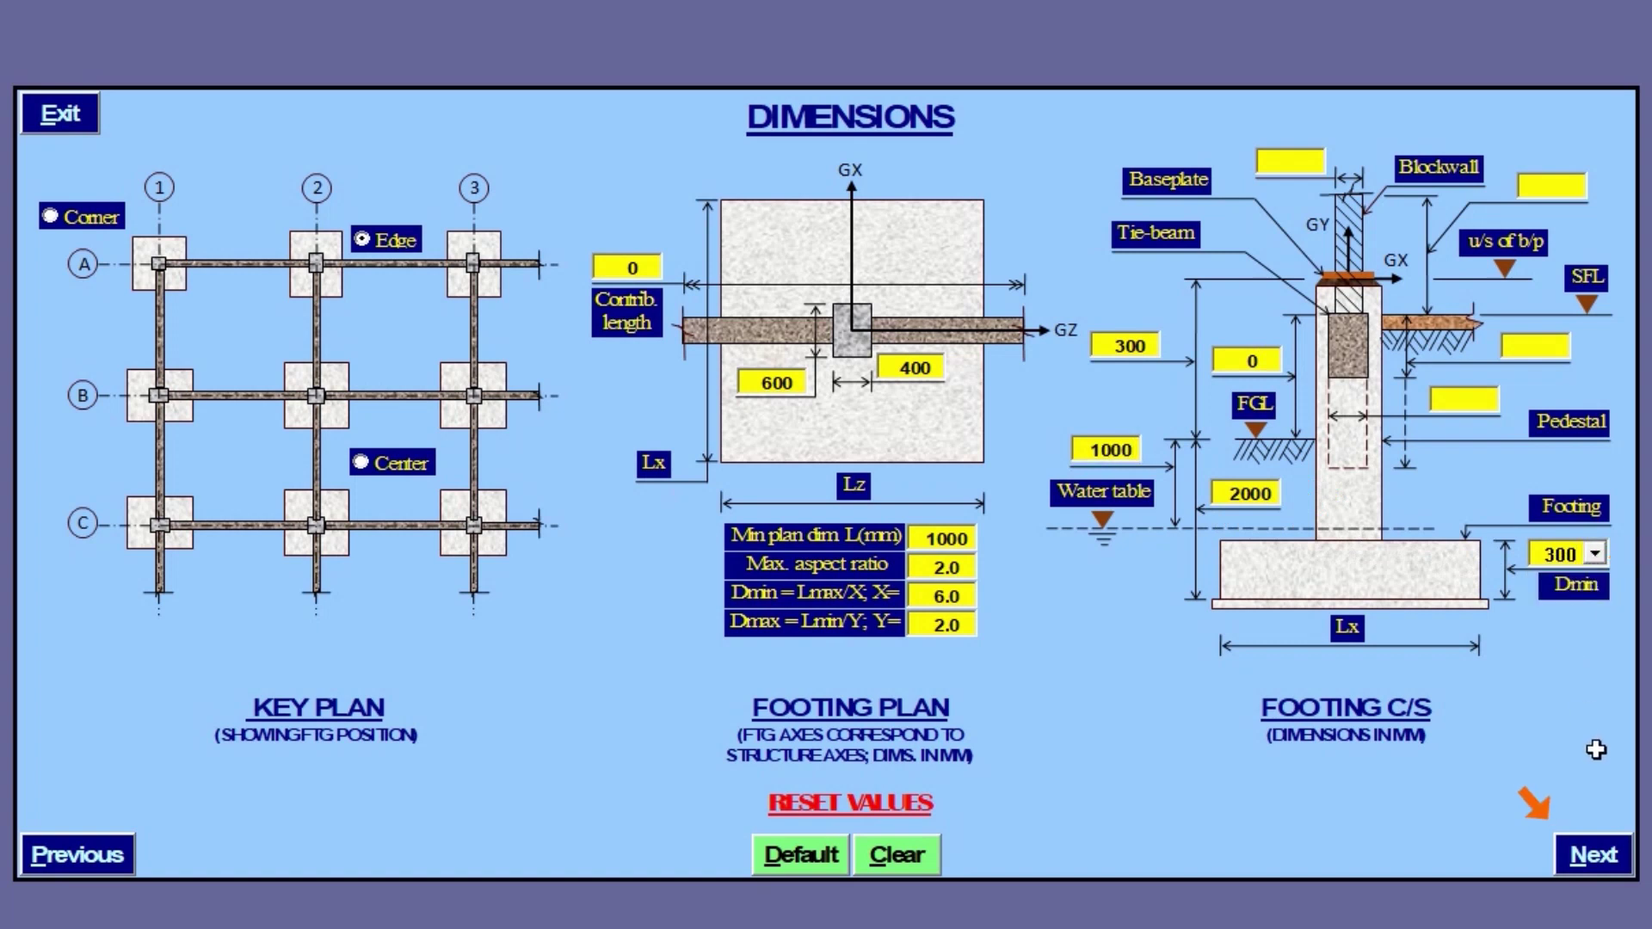
- Fill the Materials form with default values using the Eco footing option and run the footing design
left_click(1598, 855)
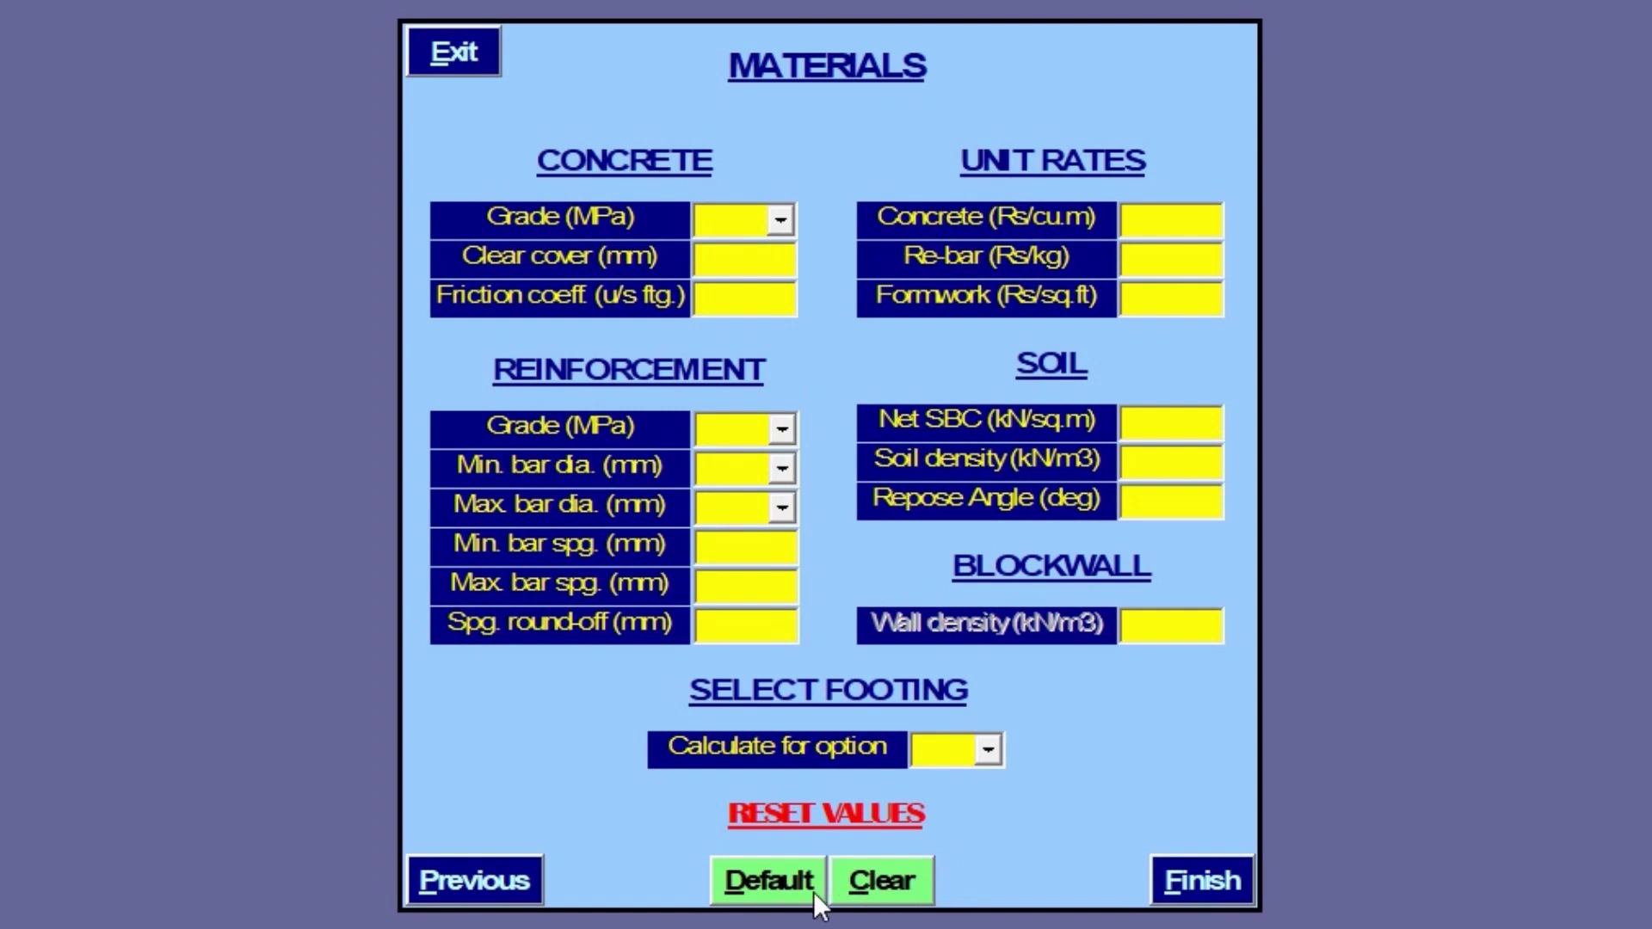
left_click(783, 890)
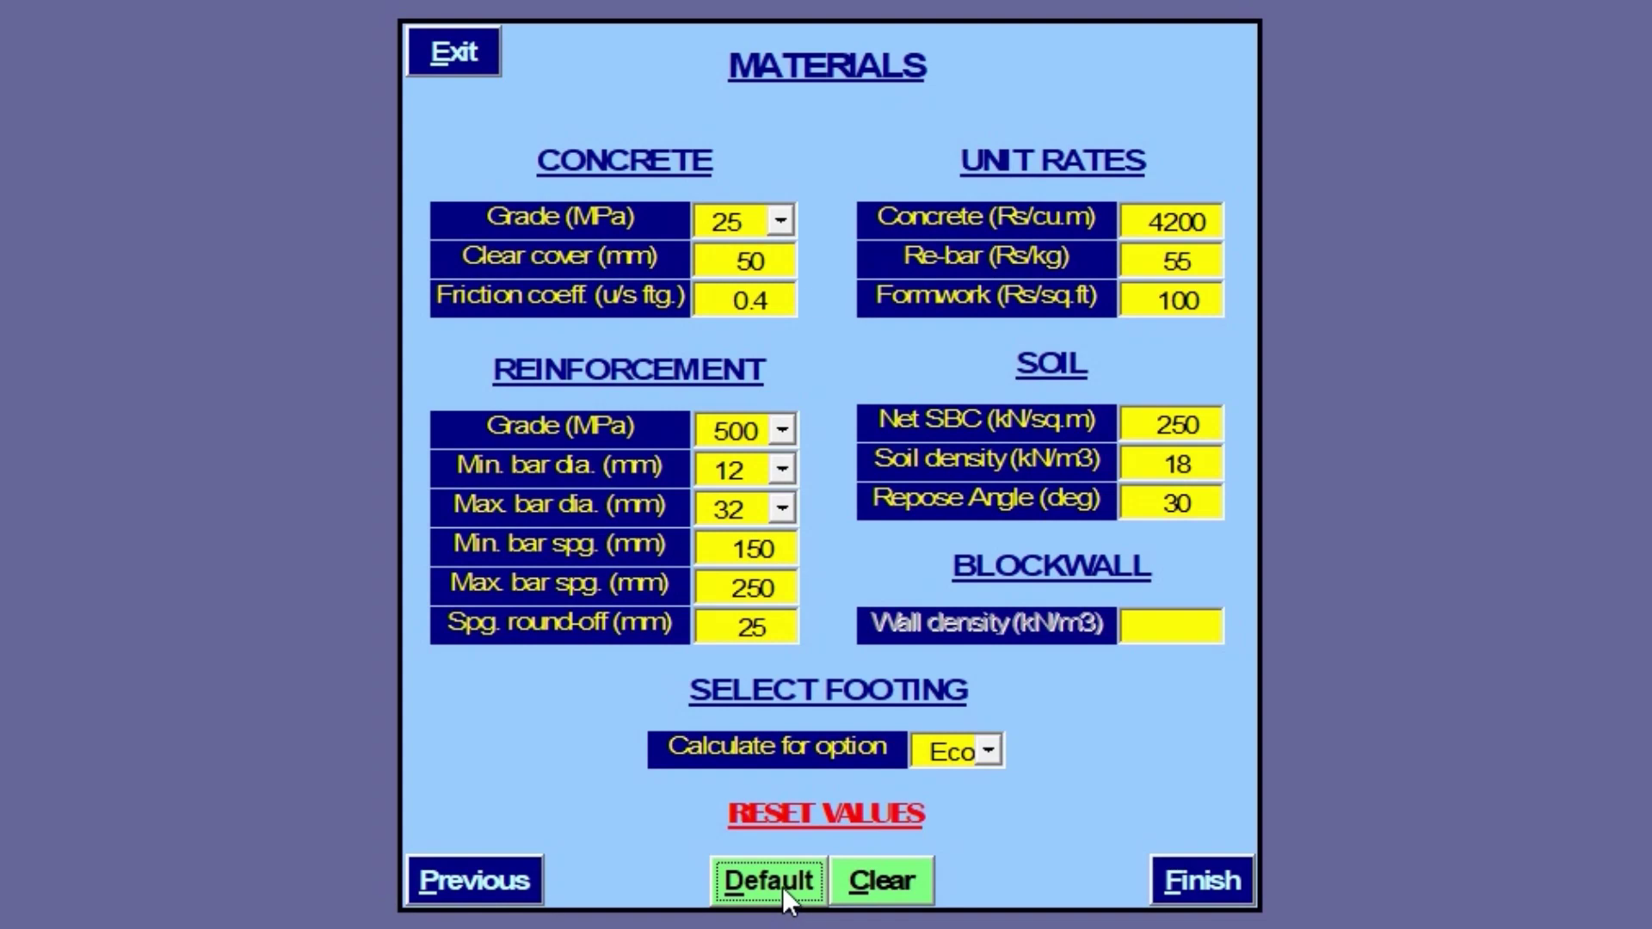
left_click(990, 752)
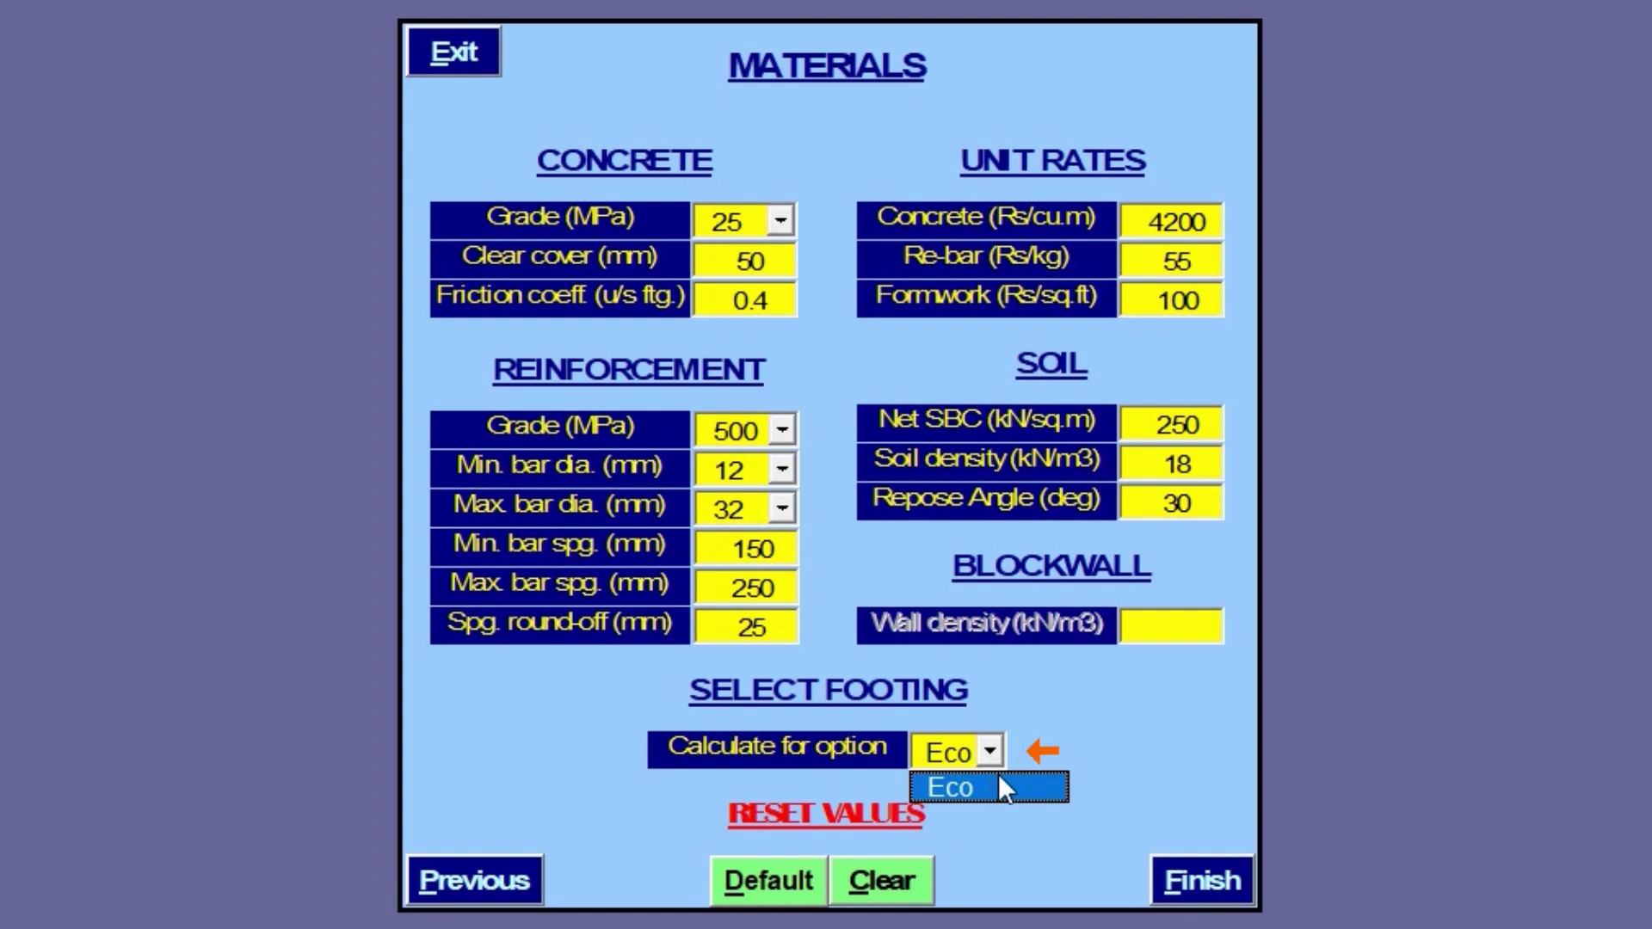
left_click(1001, 786)
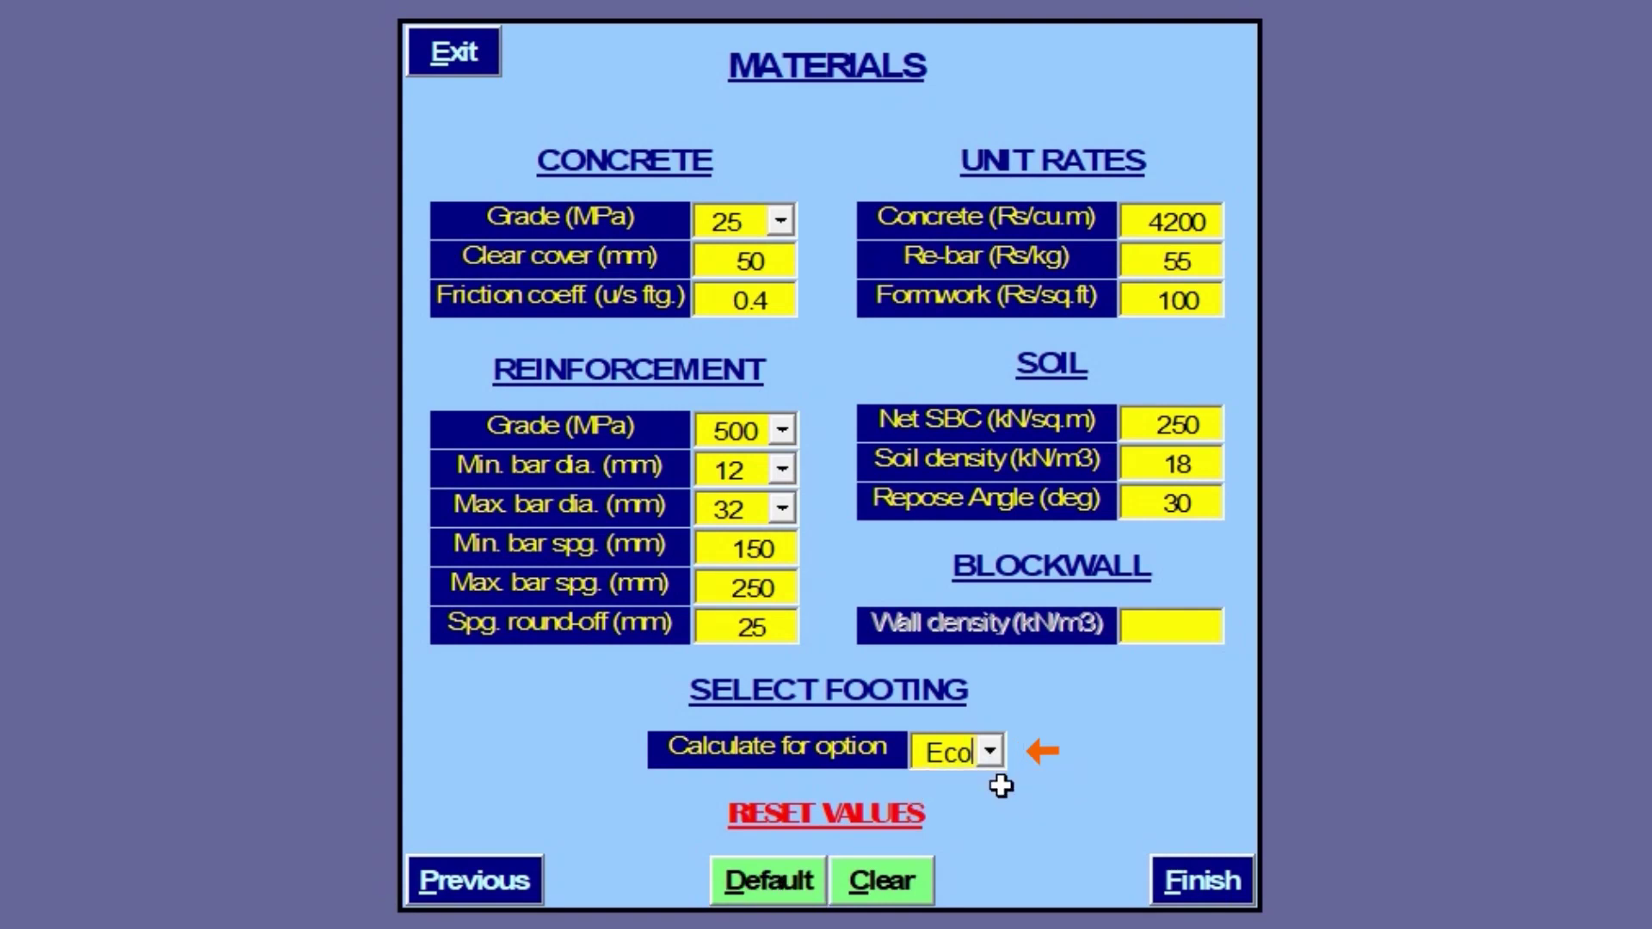
left_click(1203, 888)
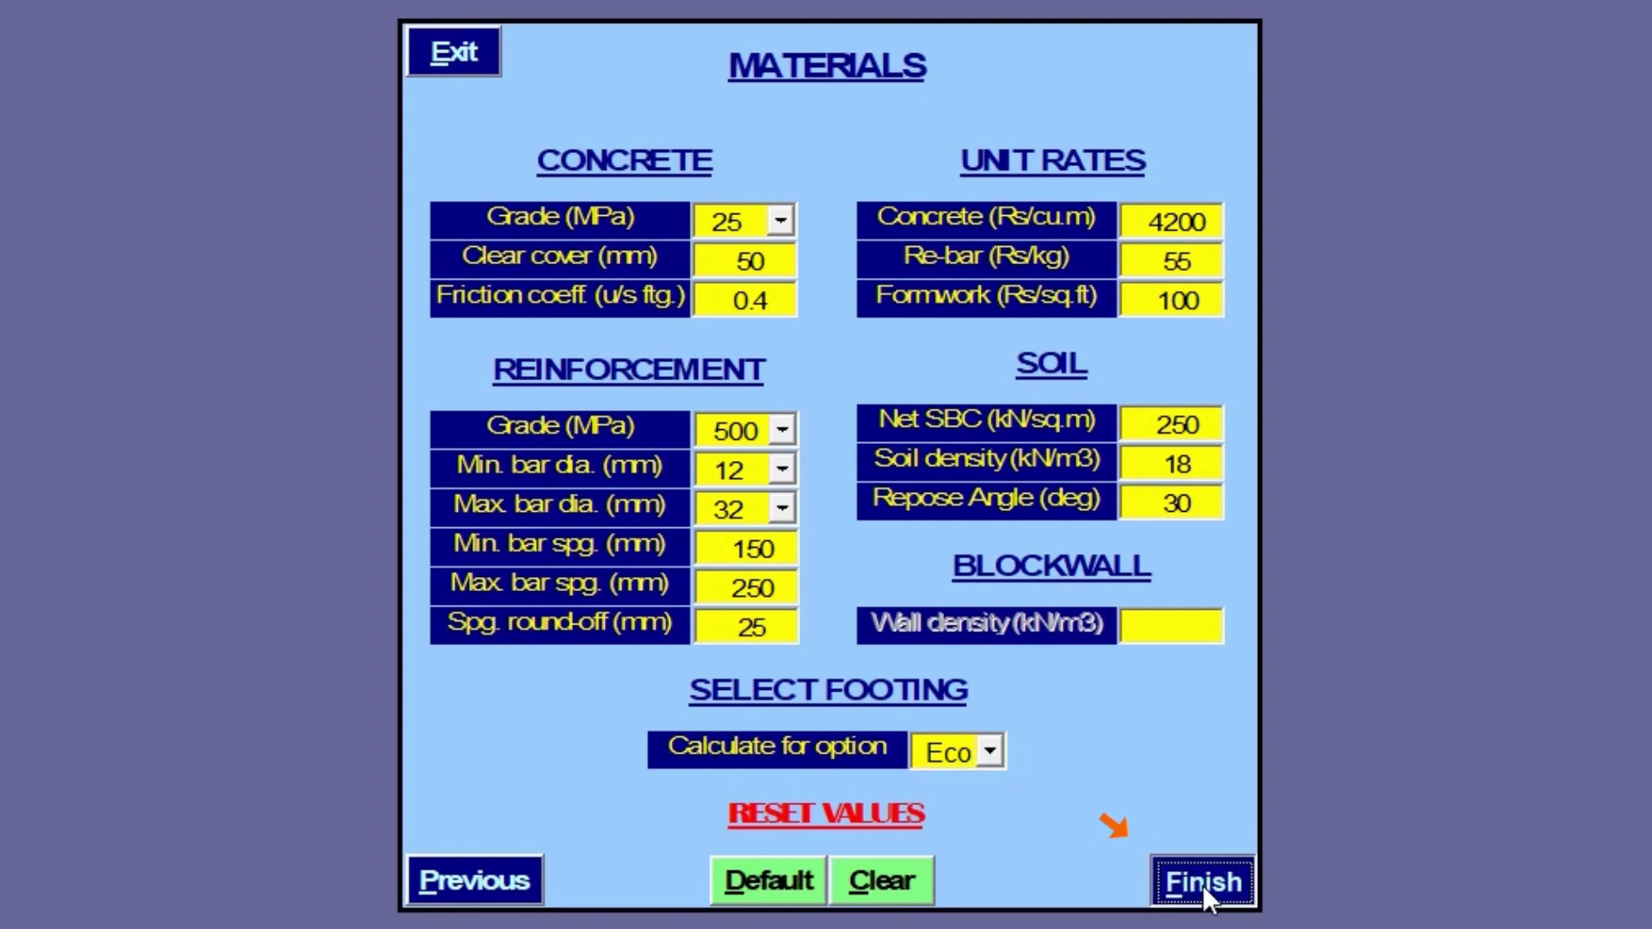
left_click(1201, 885)
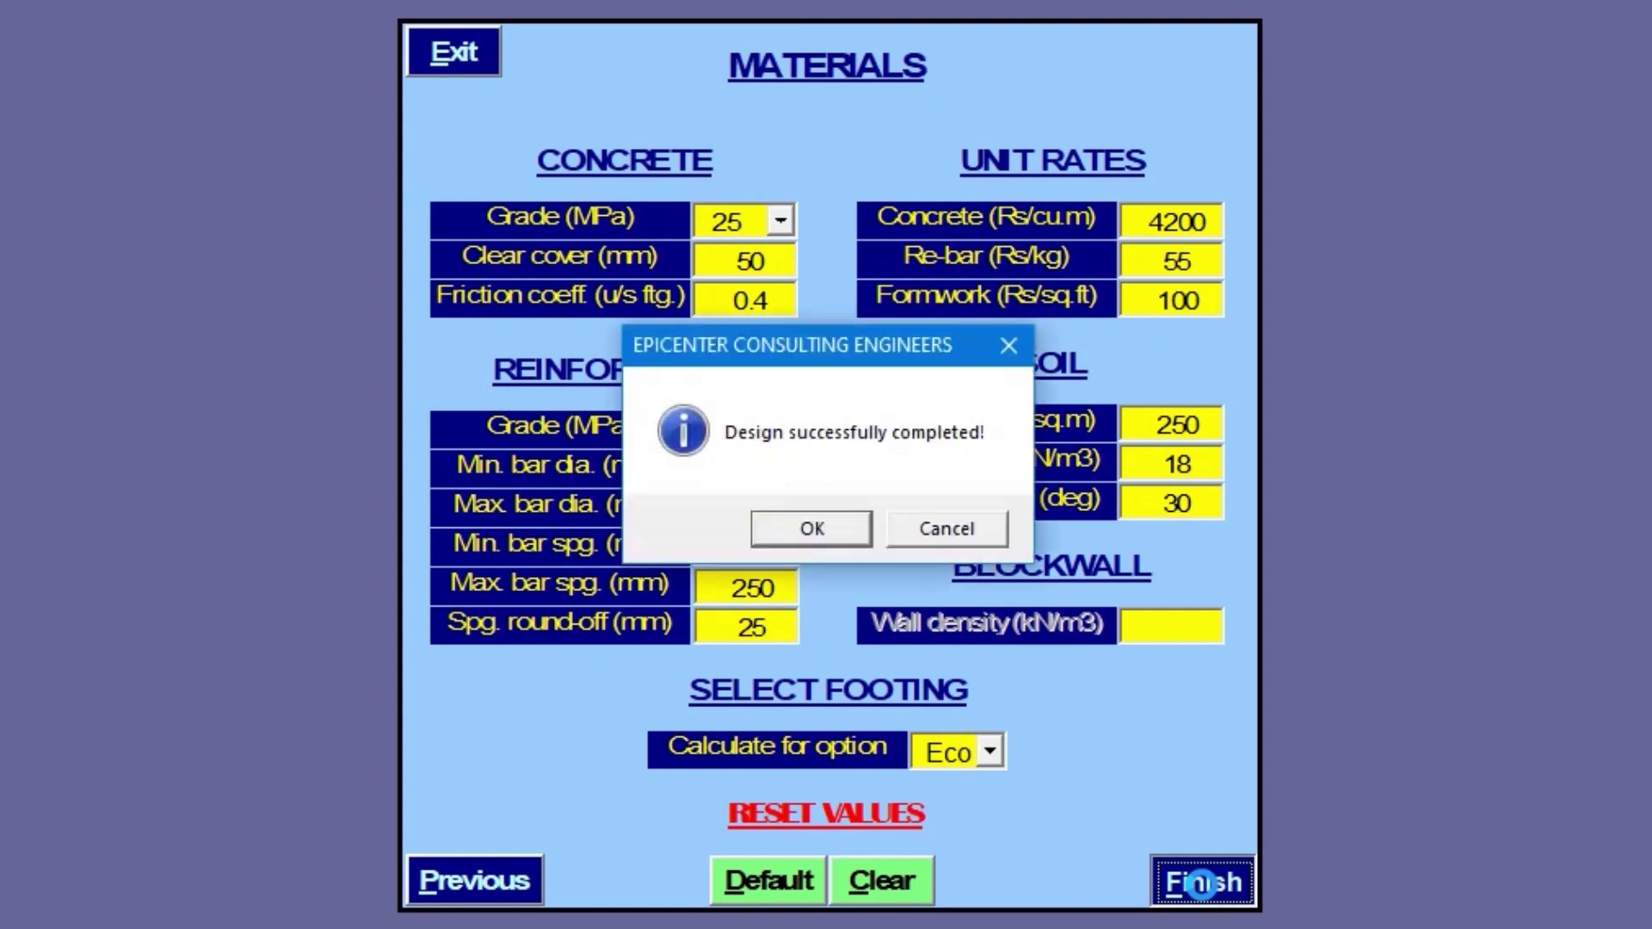
- Dismiss the design completion notice and unhide Sheet7 in the workbook
left_click(813, 534)
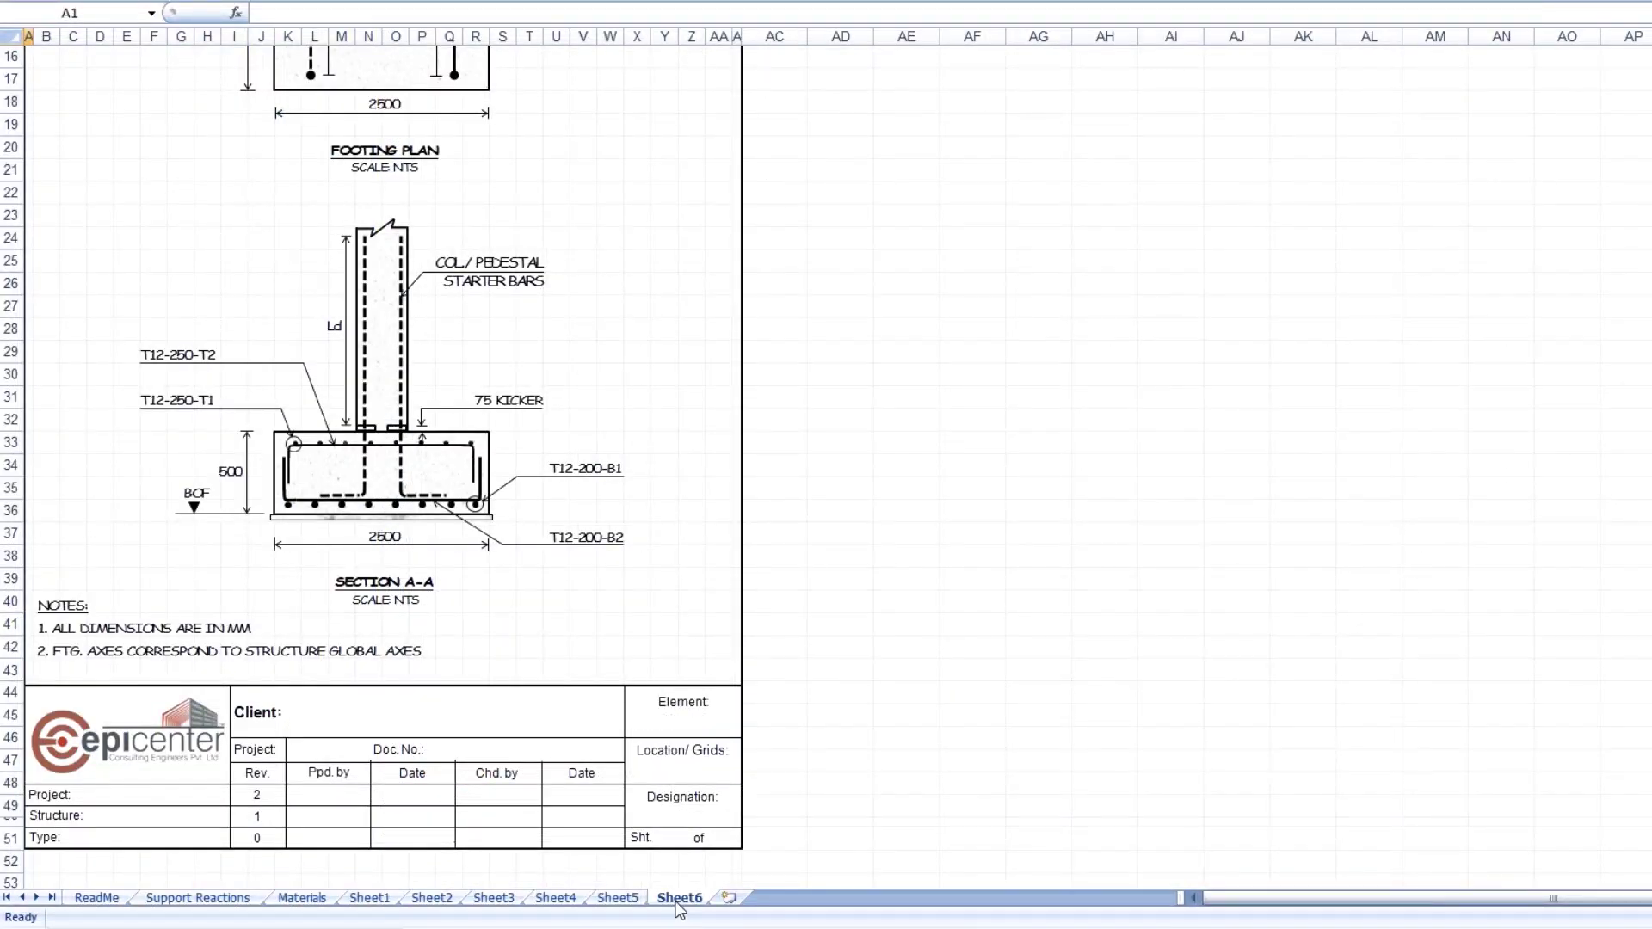
right_click(680, 899)
left_click(585, 752)
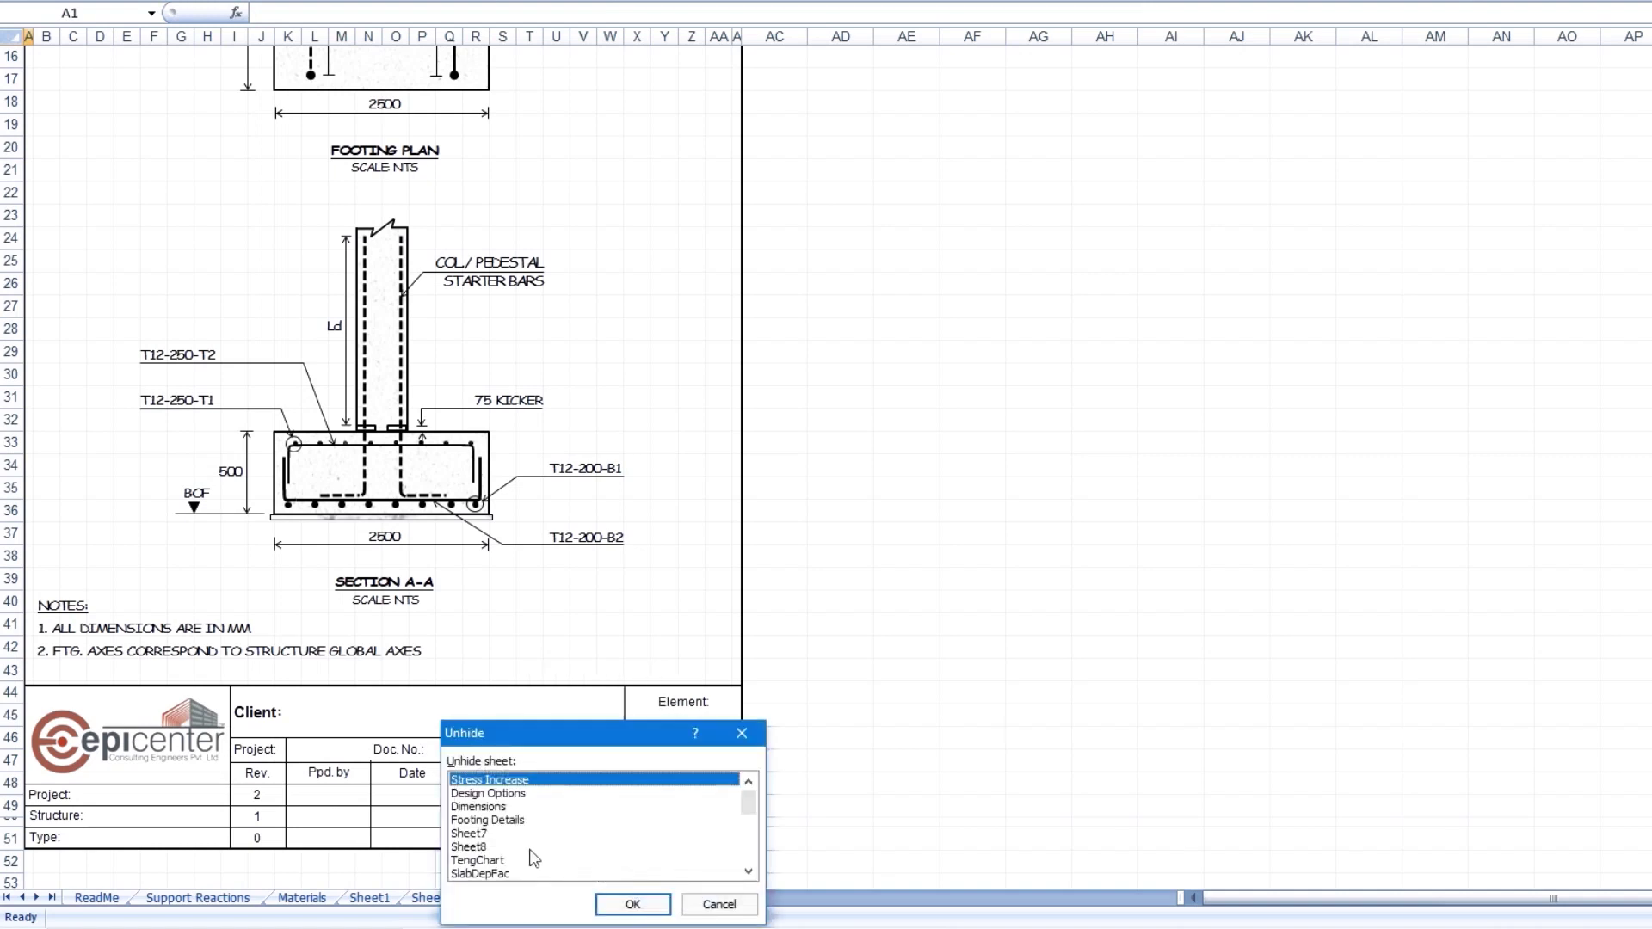
left_click(602, 834)
left_click(641, 900)
- Examine the pass/fail results for each trial footing size and load case across Sheet7
key("Right")
key("Right")
key("Right")
key("Right")
key("Right")
key("Right")
key("Right")
key("Right")
key("Right")
key("Right")
key("Right")
key("Right")
key("Right")
key("Right")
key("Right")
key("Right")
key("Right")
key("Right")
key("Right")
key("Right")
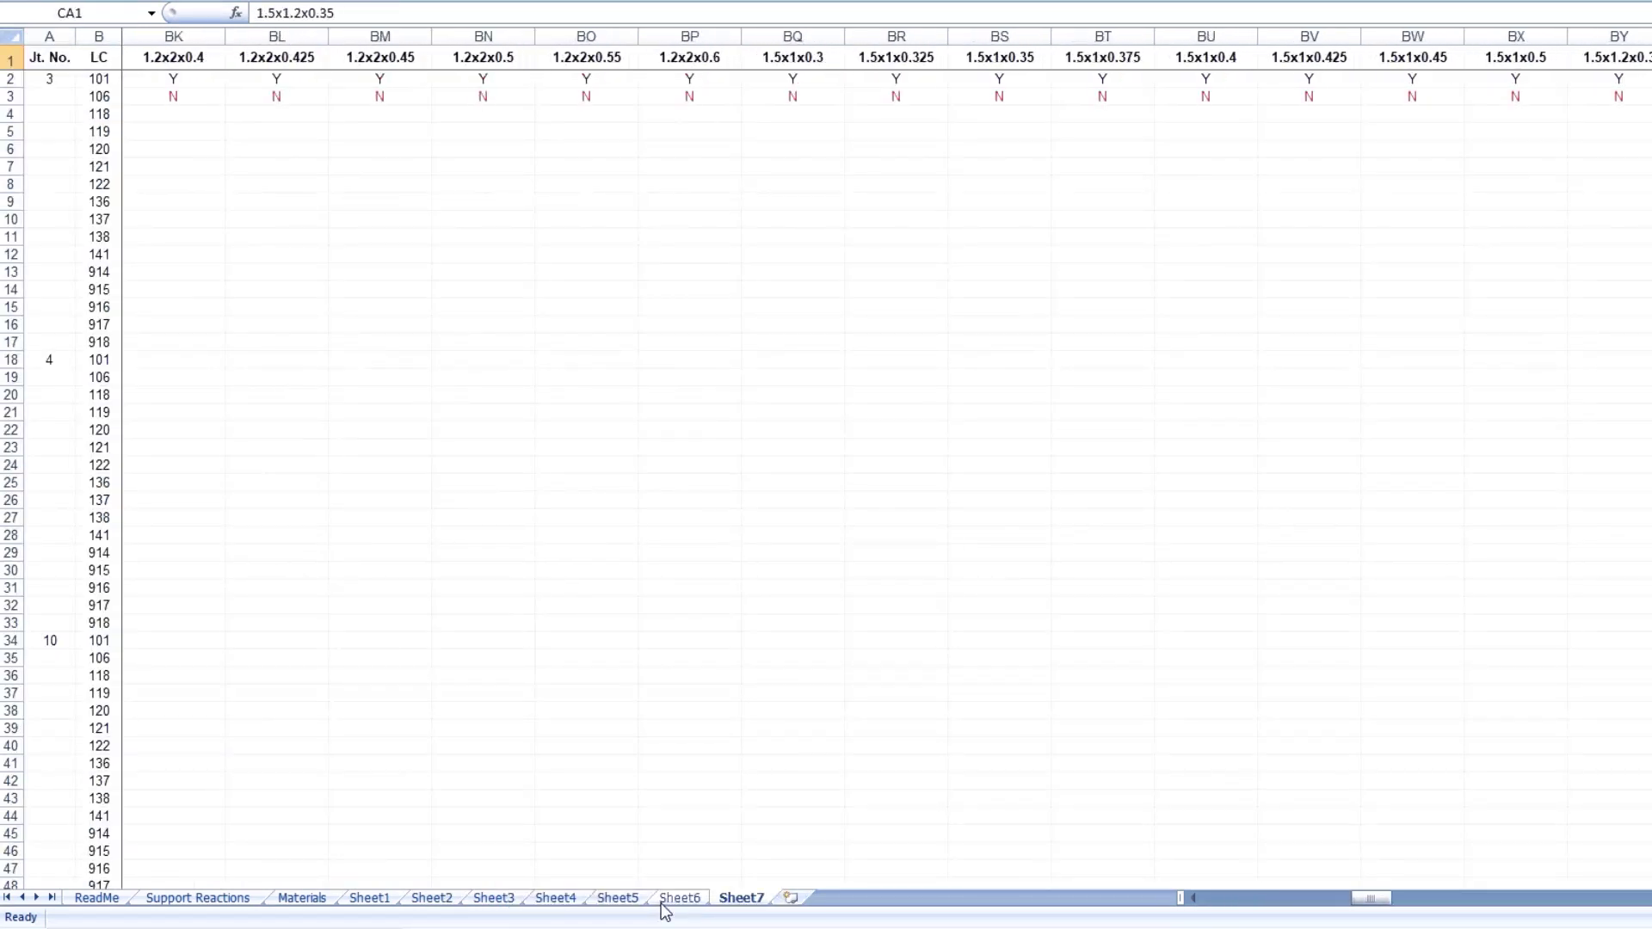
key("Right")
key("Right")
key("Right")
key("Right")
key("Right")
key("Right")
key("Right")
key("Right")
key("Right")
key("Right")
key("Right")
key("Right")
key("Right")
key("Right")
key("Right")
key("Right")
key("Right")
key("Right")
key("Right")
key("Right")
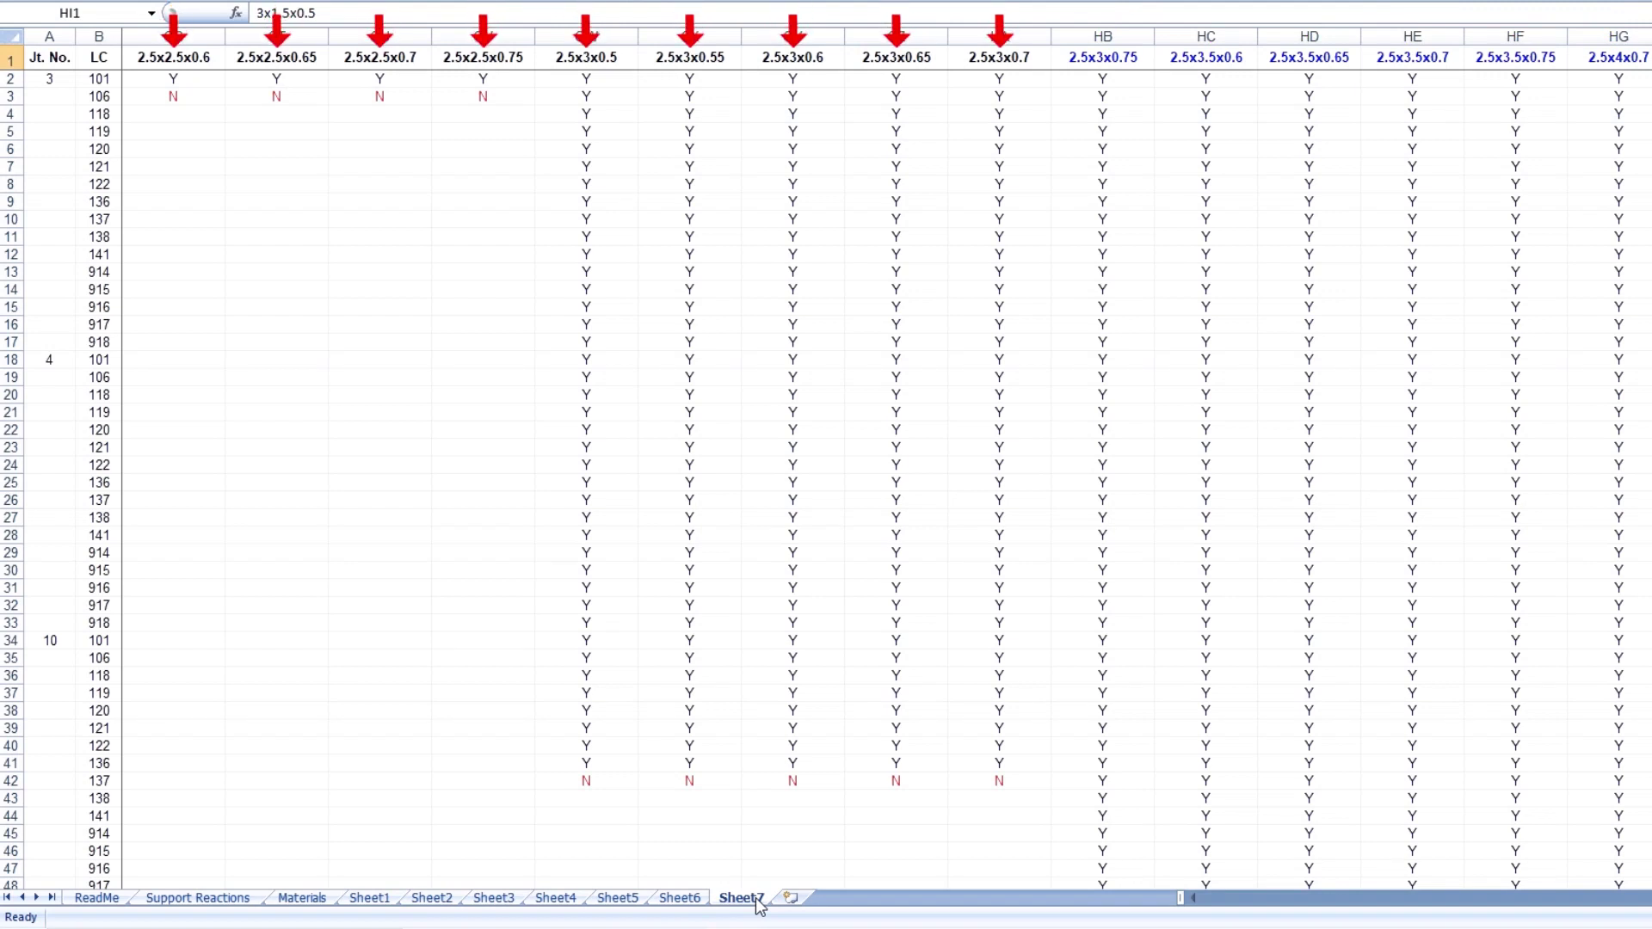
scroll(759, 908, "down", 5)
scroll(759, 910, "down", 3)
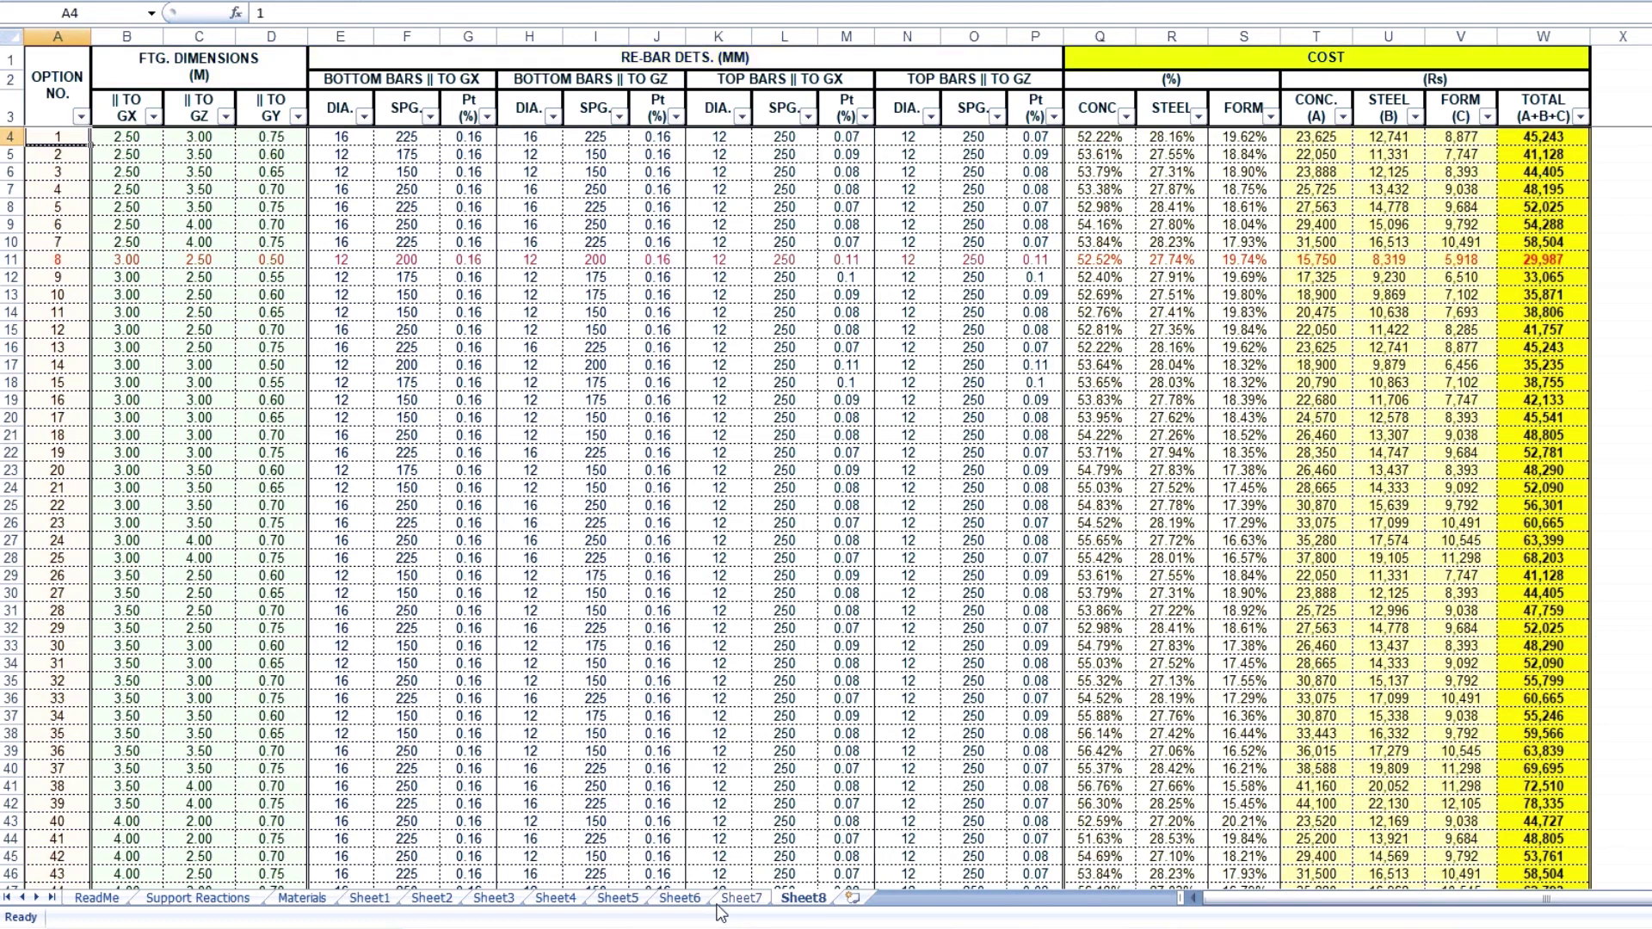
- Look over the footing options in Sheet8 and sort them by total cost from smallest to largest
scroll(721, 912, "down", 4)
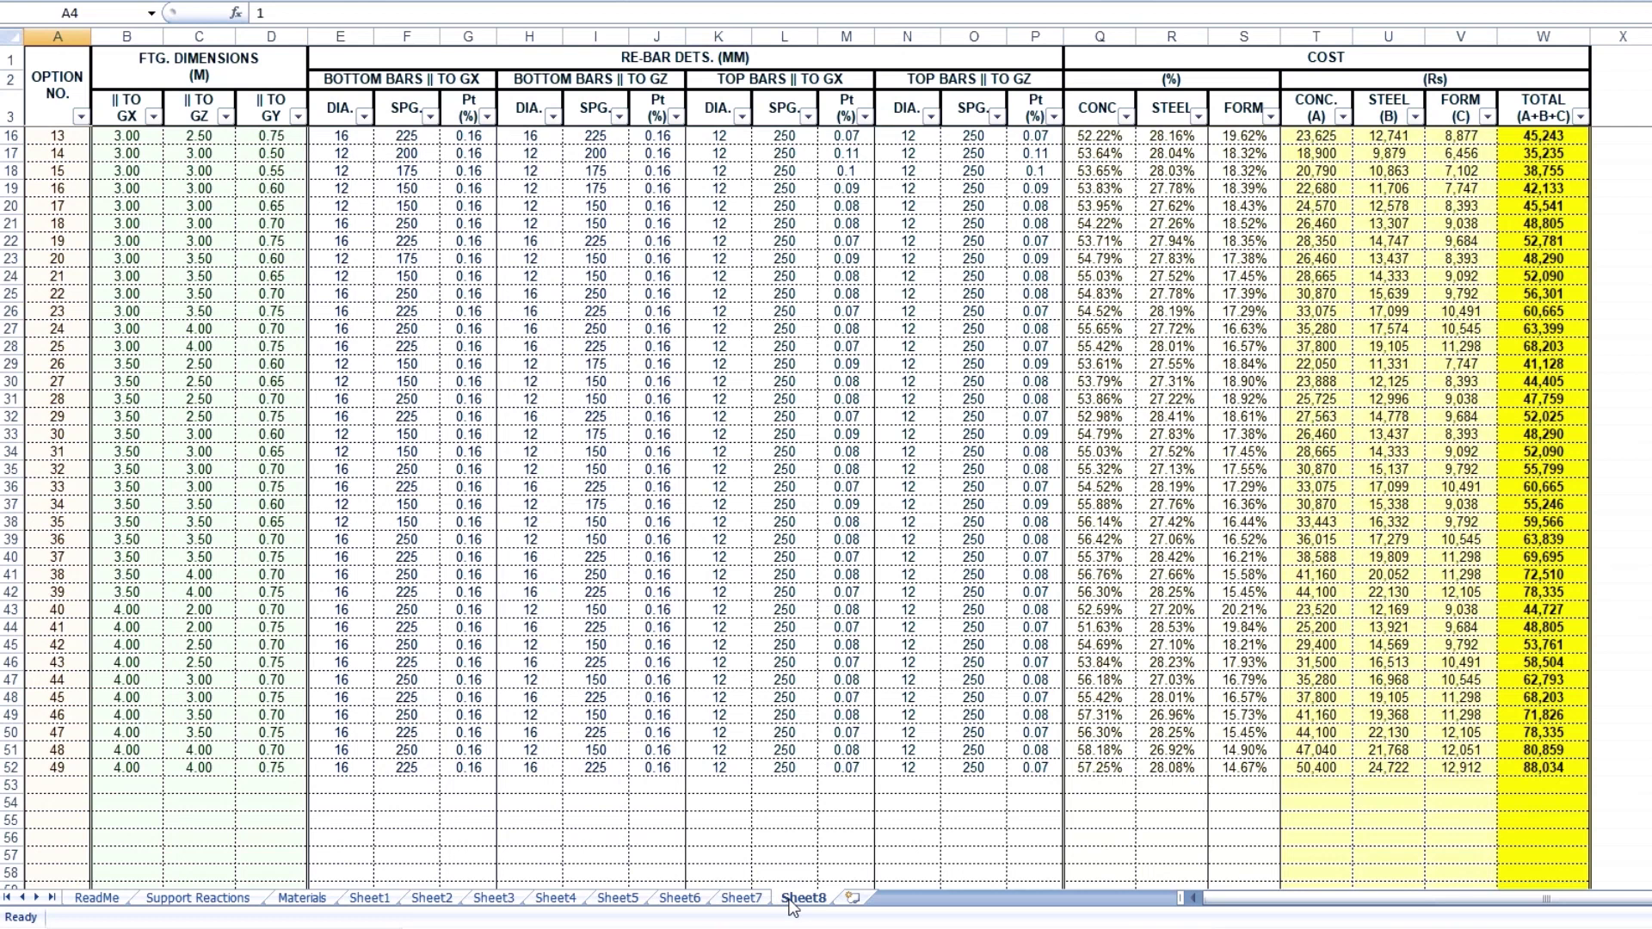
scroll(791, 907, "up", 4)
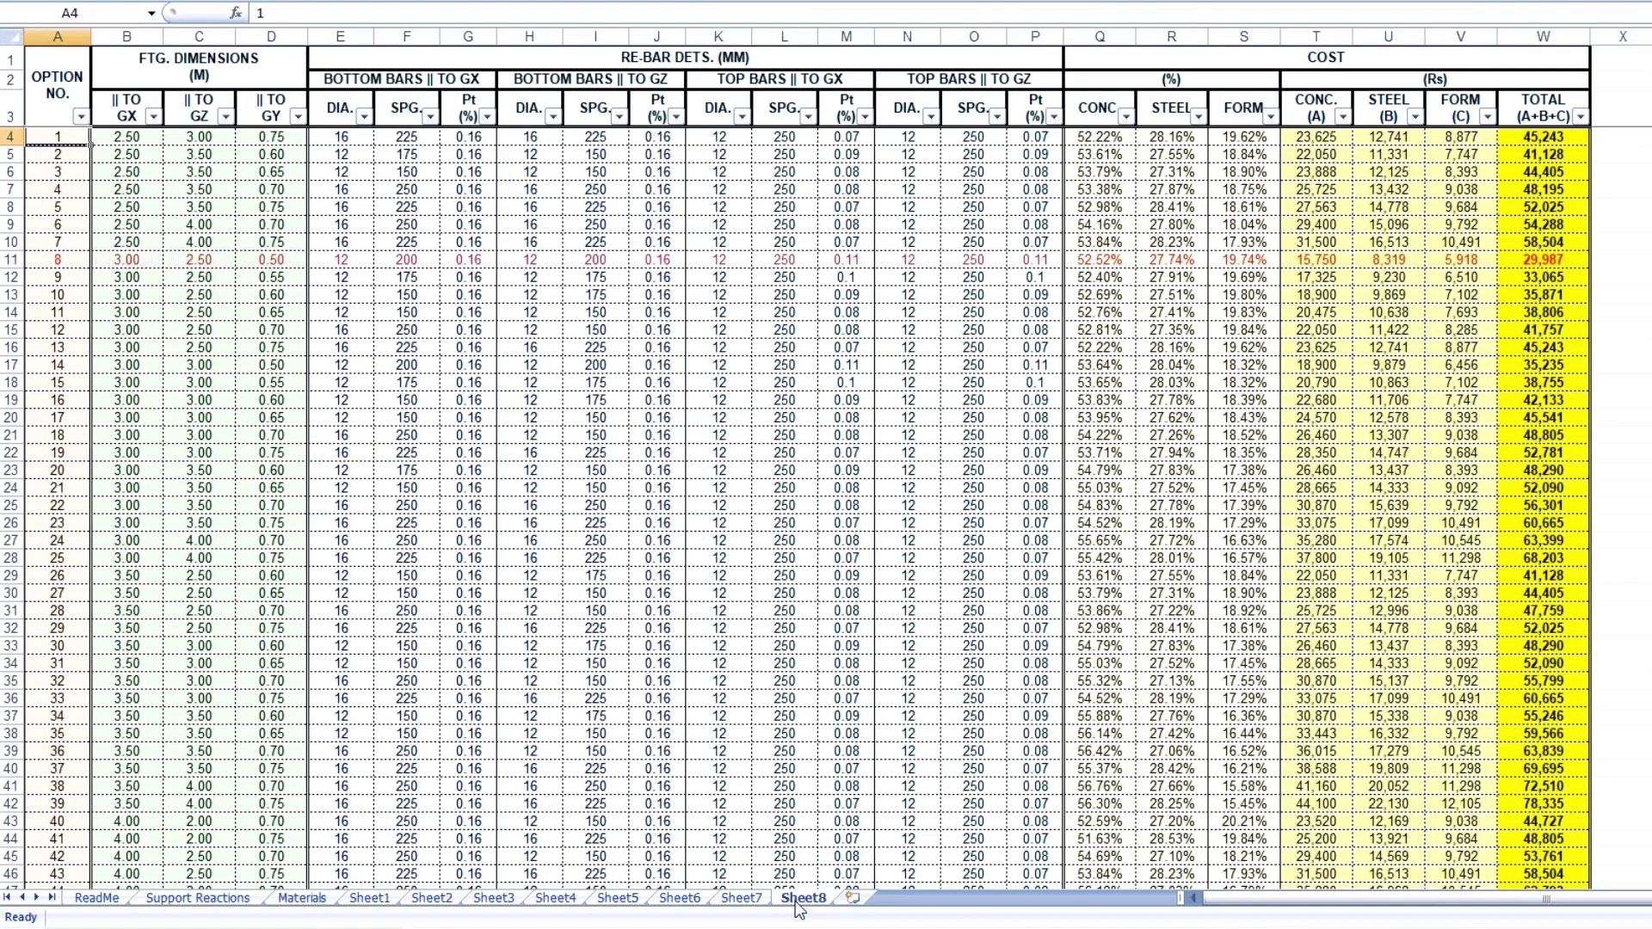
left_click(1580, 116)
left_click(1549, 139)
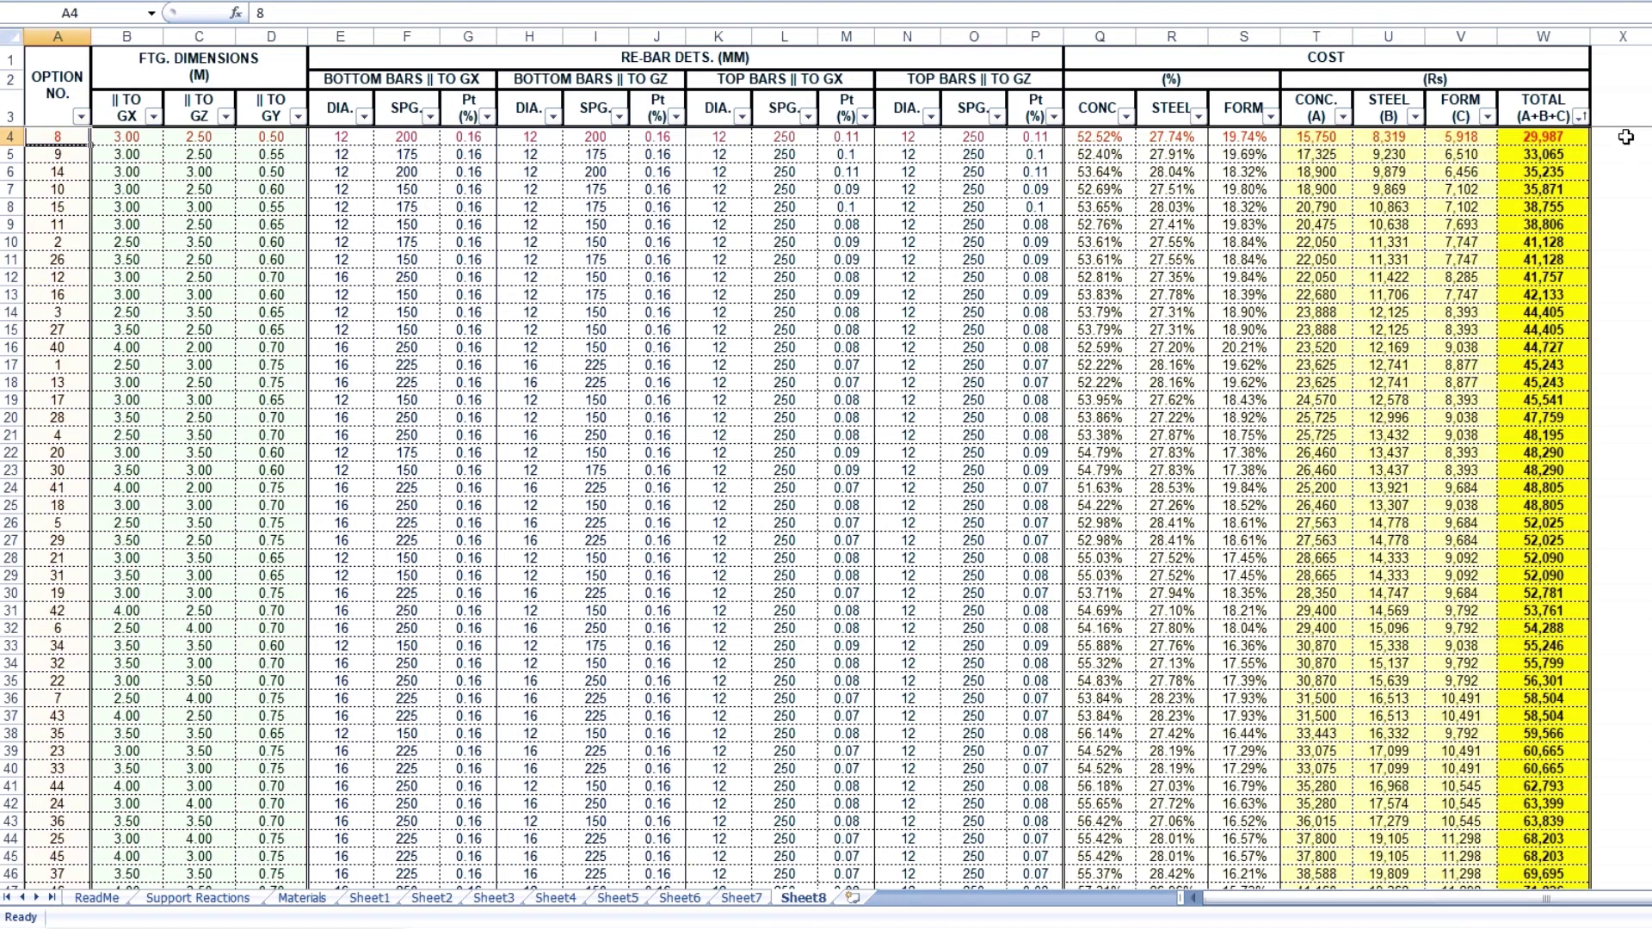
- Undo the total-cost sort of the footing options and deselect the table
key("ctrl+z")
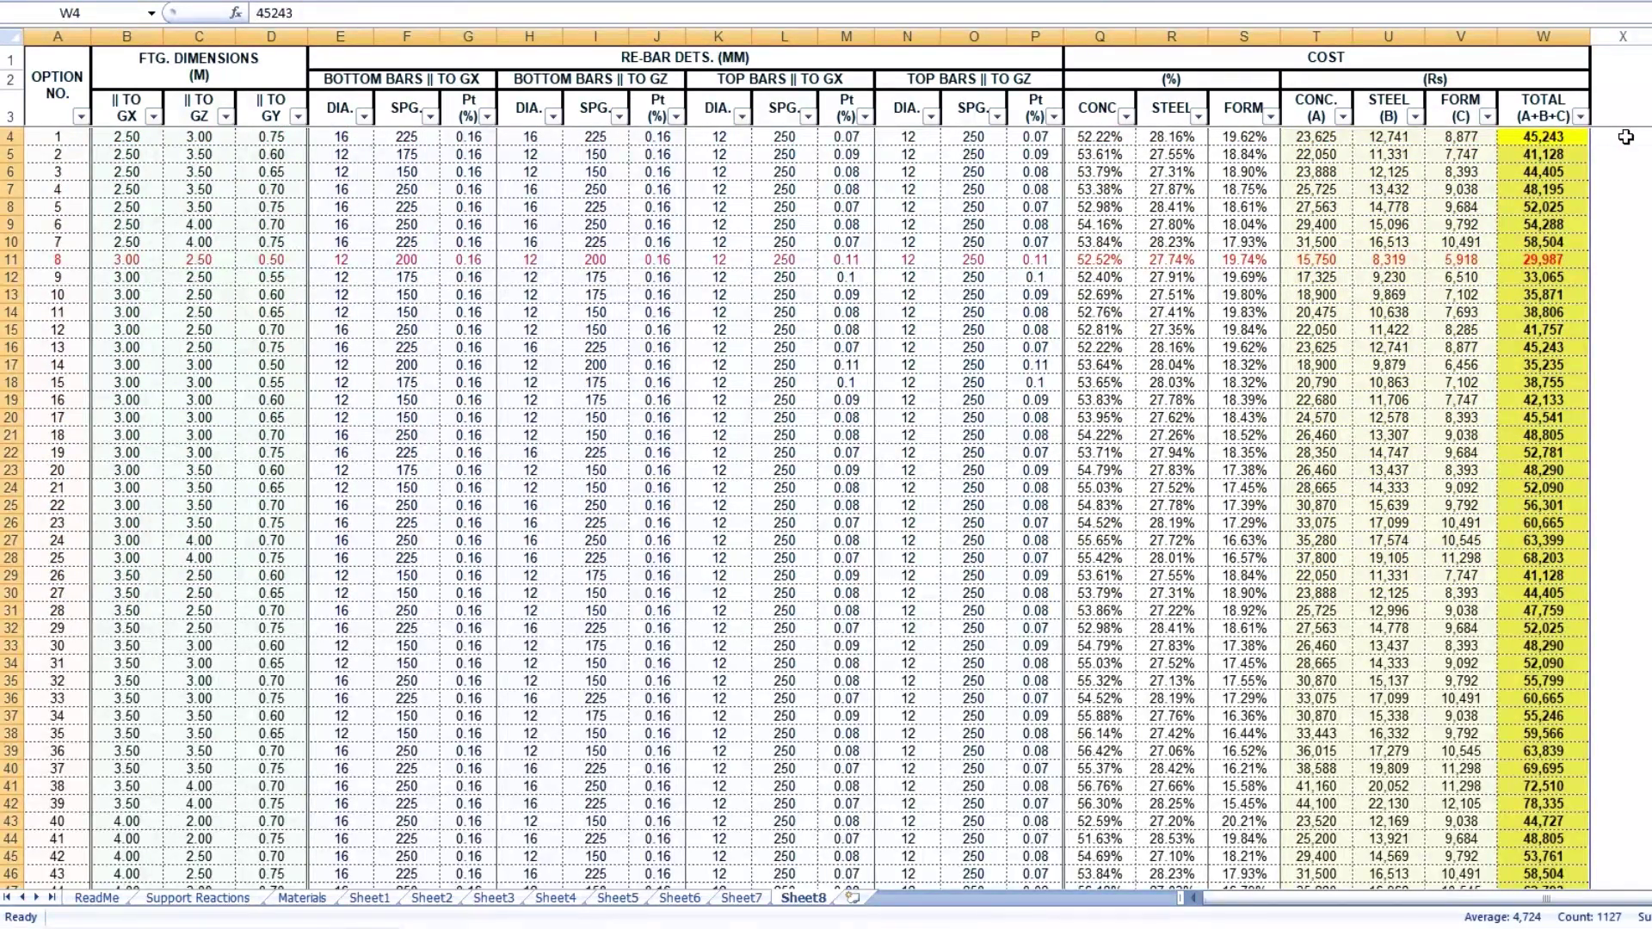
left_click(1626, 137)
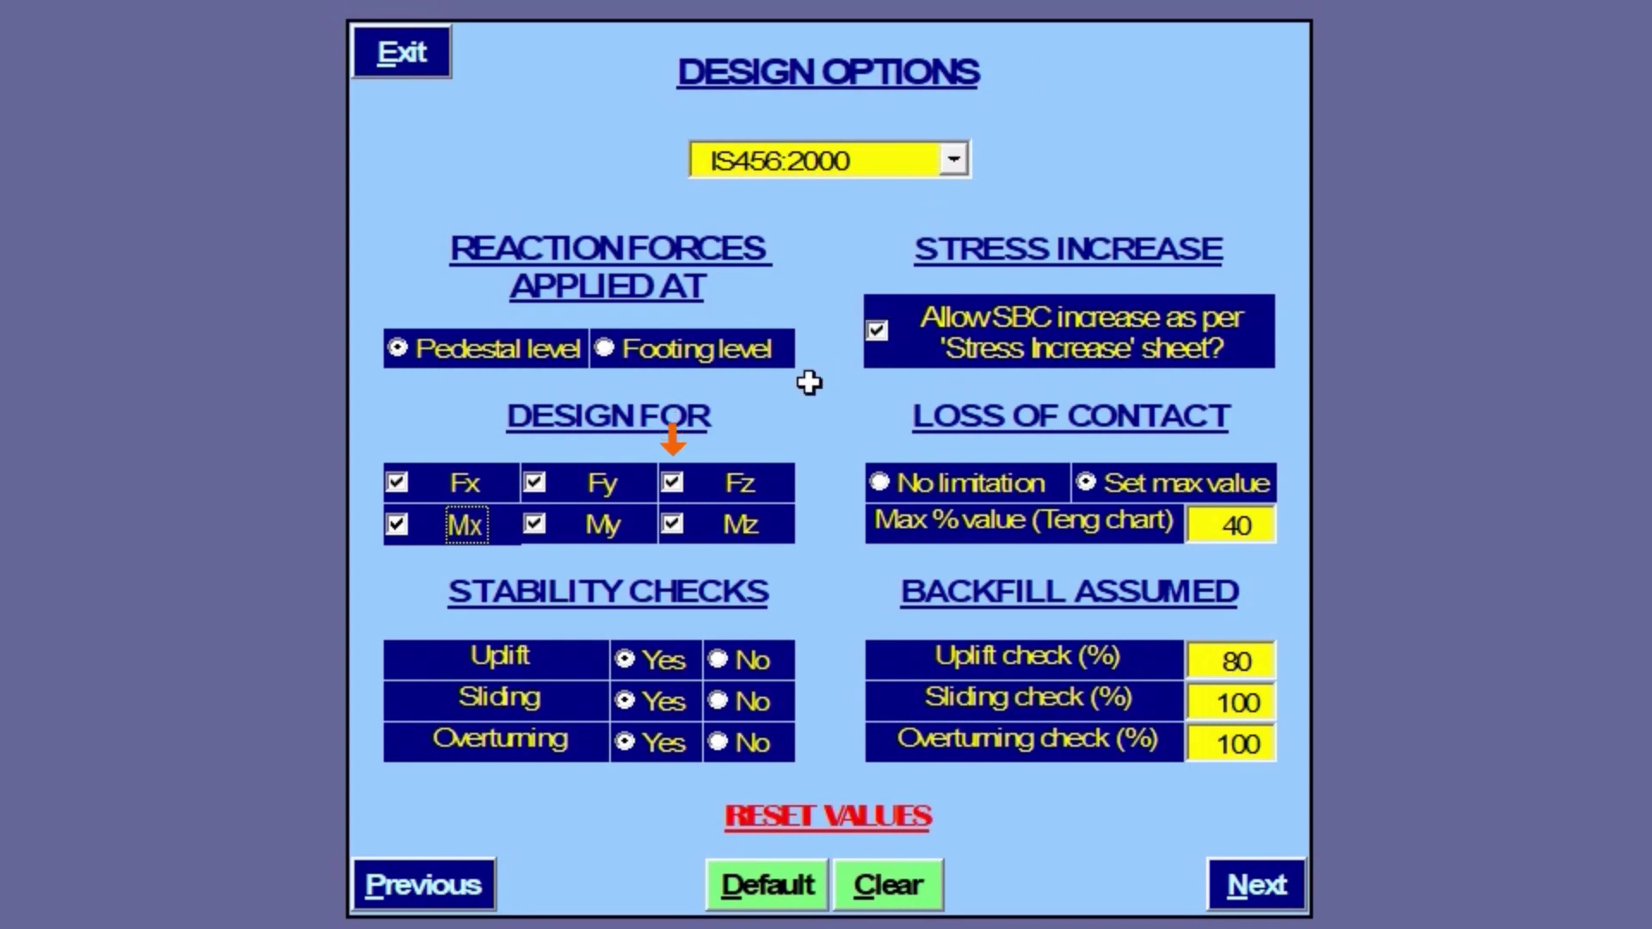
- Exclude Fz and Mx from the reactions designed for and proceed to the Dimensions form
left_click(680, 488)
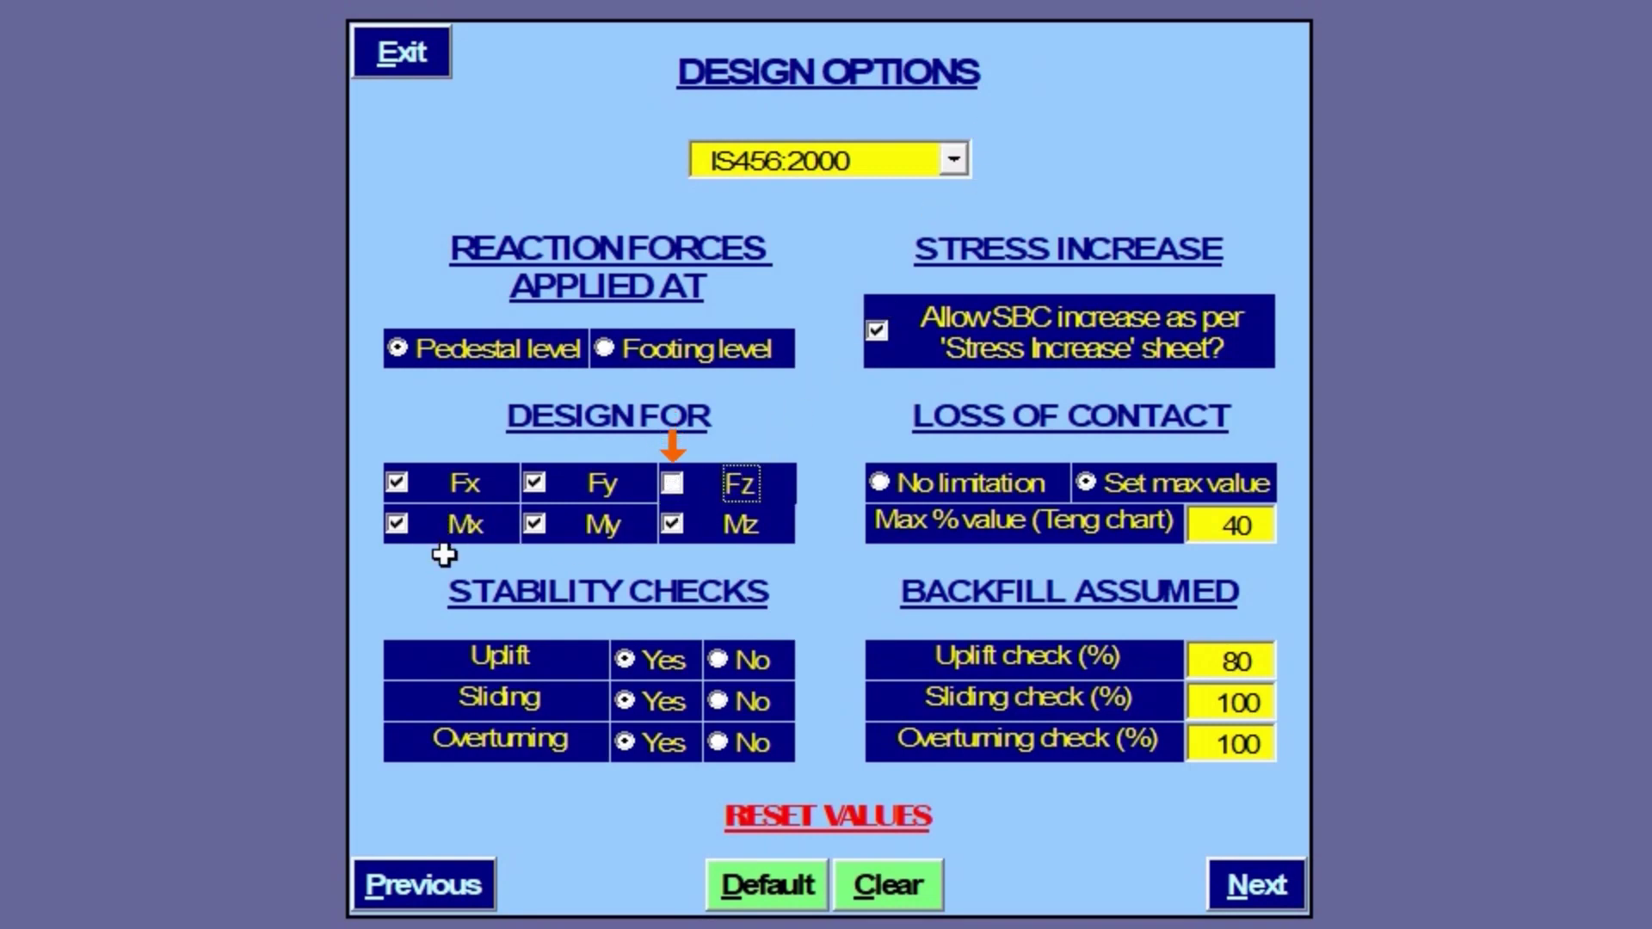
left_click(397, 524)
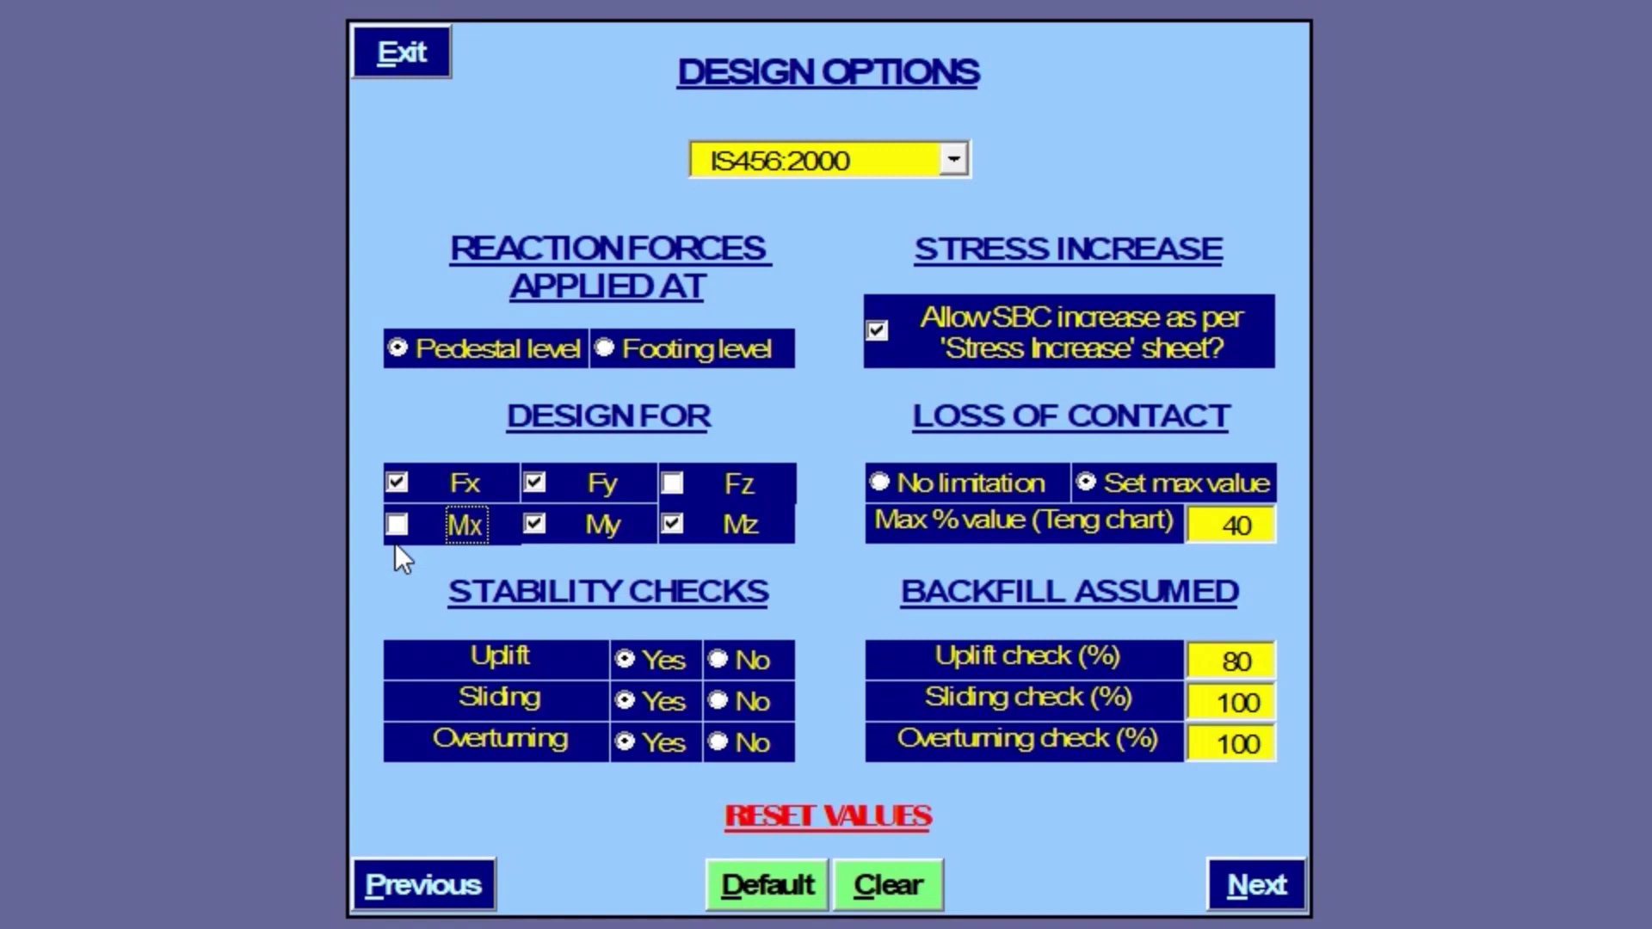
left_click(1249, 871)
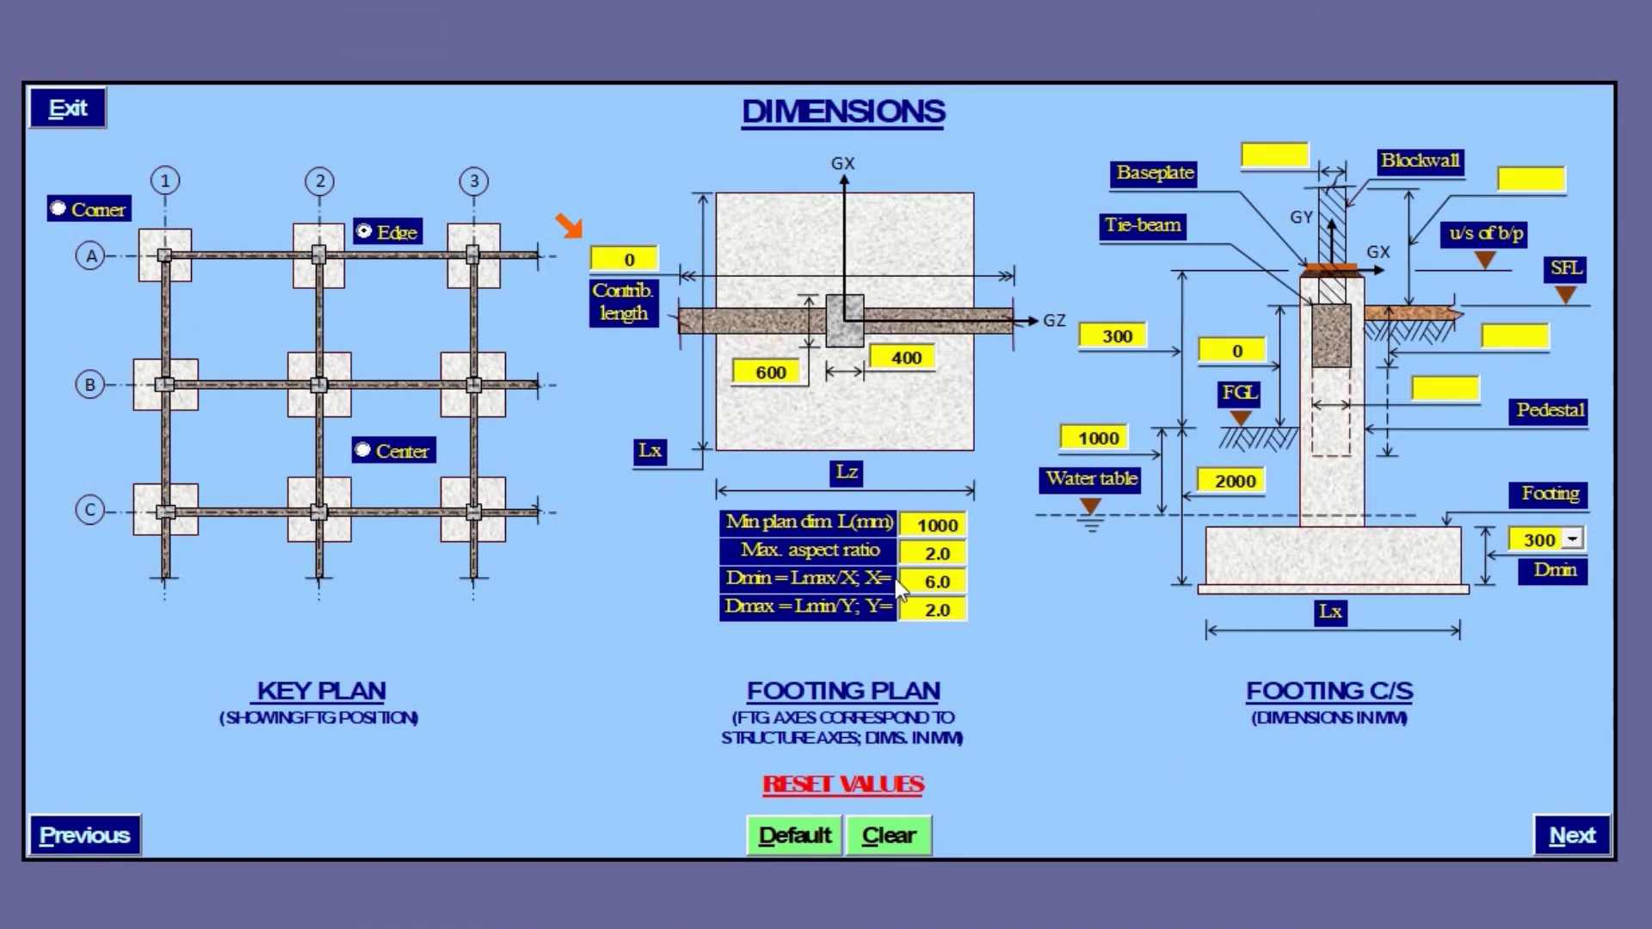
- Set the contributory length to 8000 mm, the blockwall to 200 mm thick and 1500 mm high, and the tie-beam to 300 mm wide and 1500 mm deep
left_click(607, 259)
type("8000")
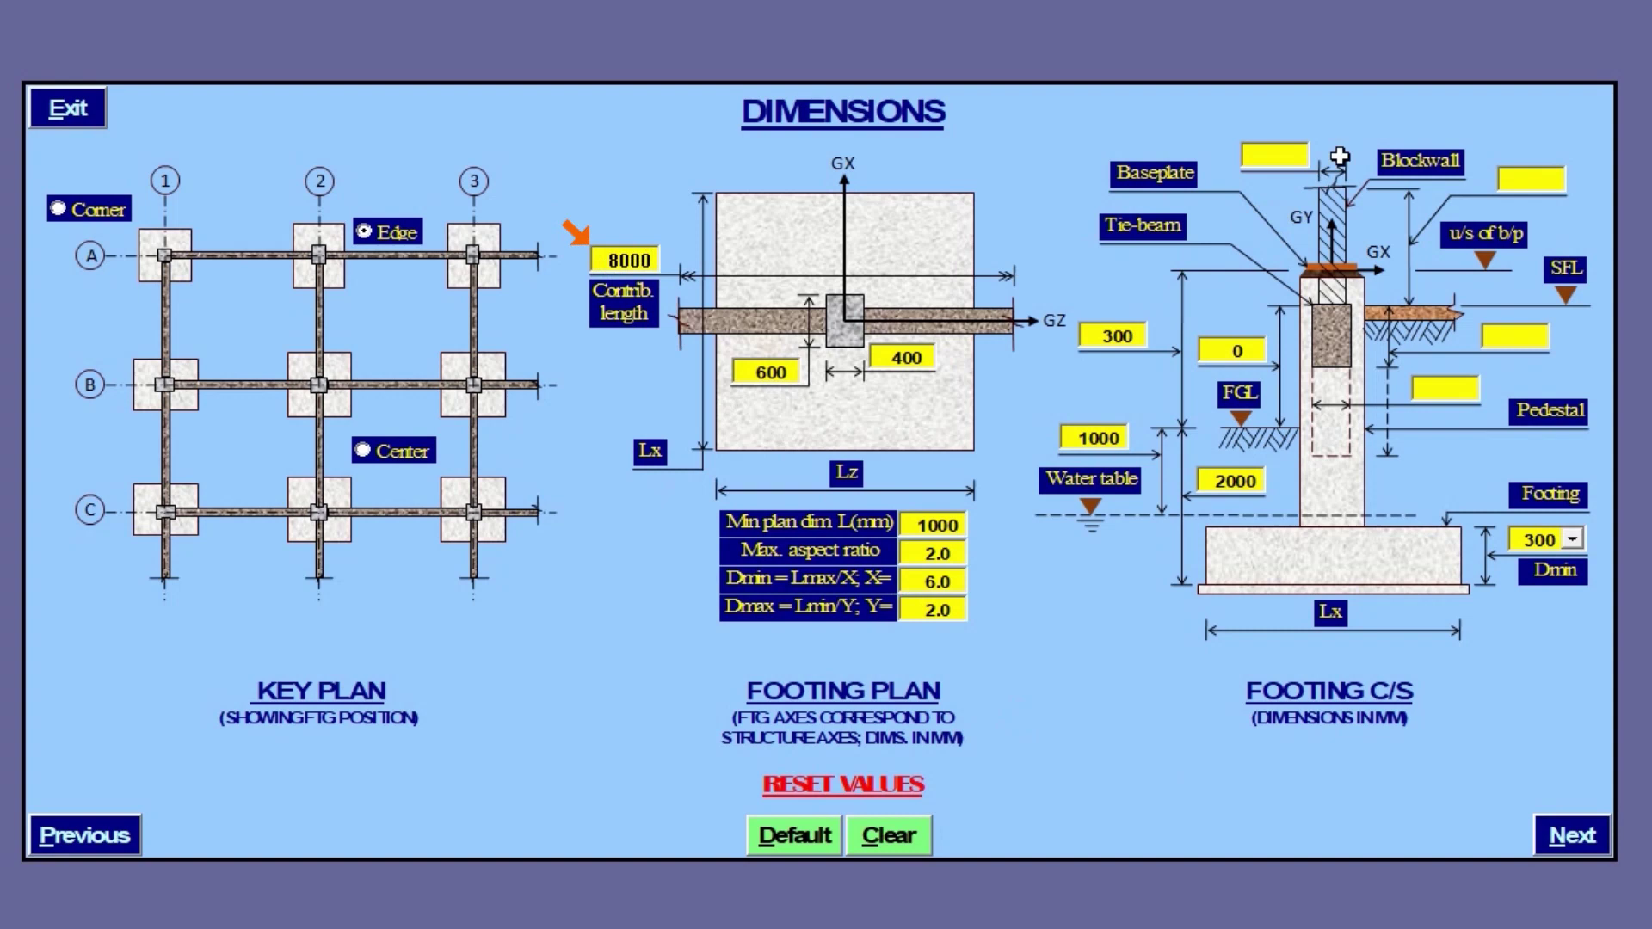
left_click(1342, 127)
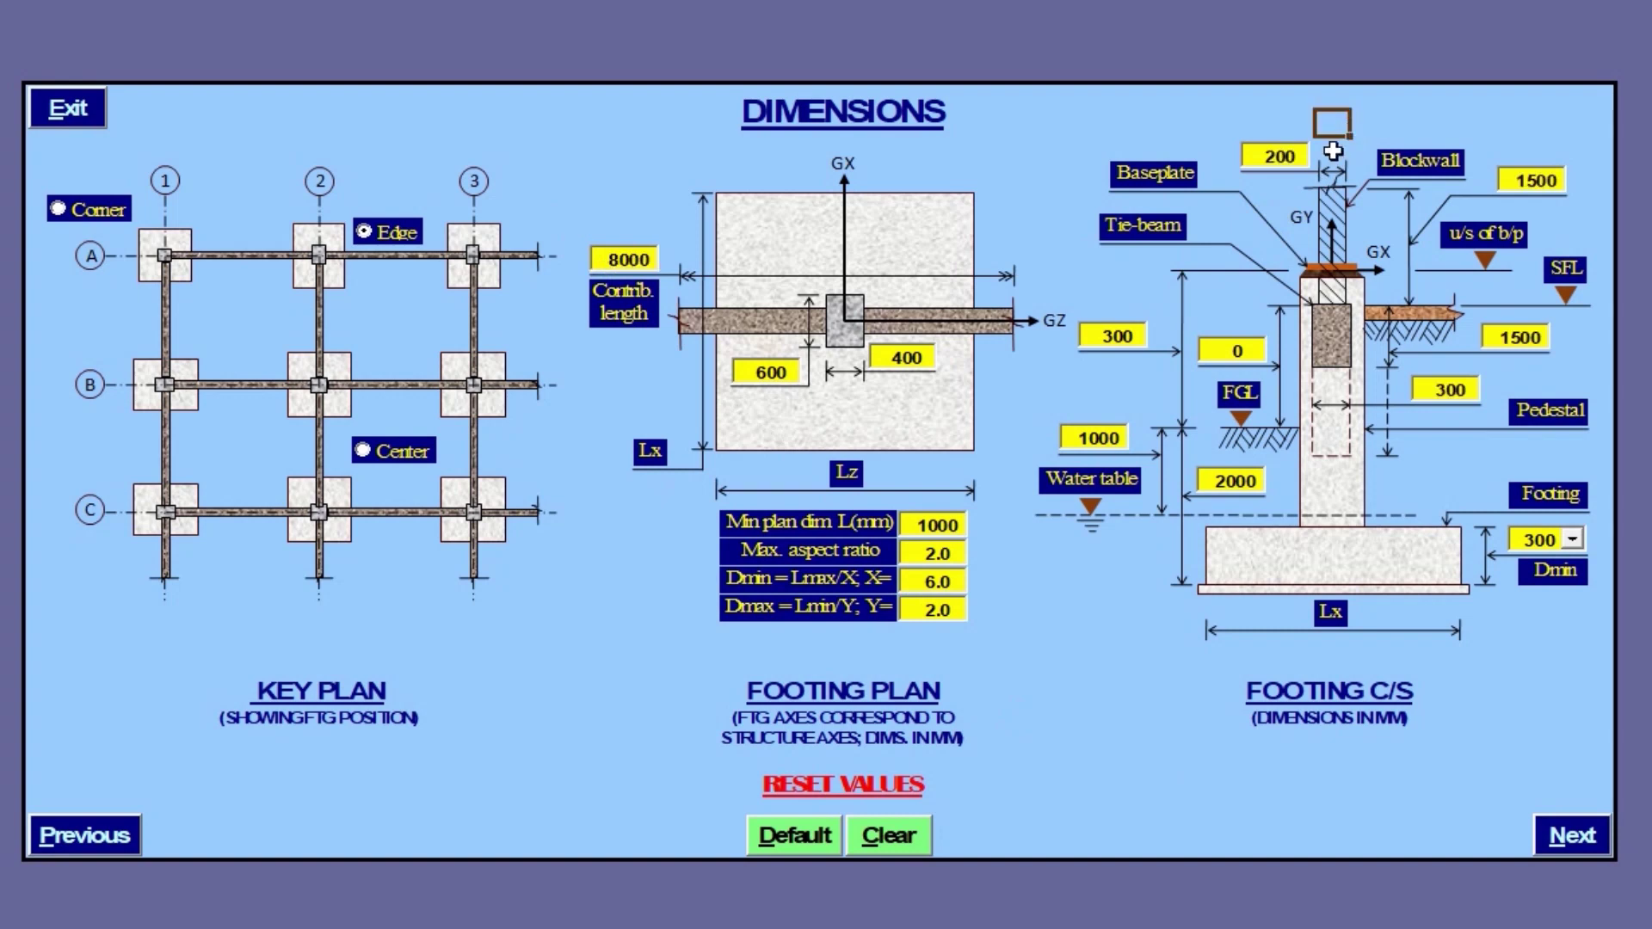
- Set the baseplate underside height above FGL to 1300 mm and the SFL height to 1200 mm, and proceed to the Materials form
left_click(1086, 343)
type("1300")
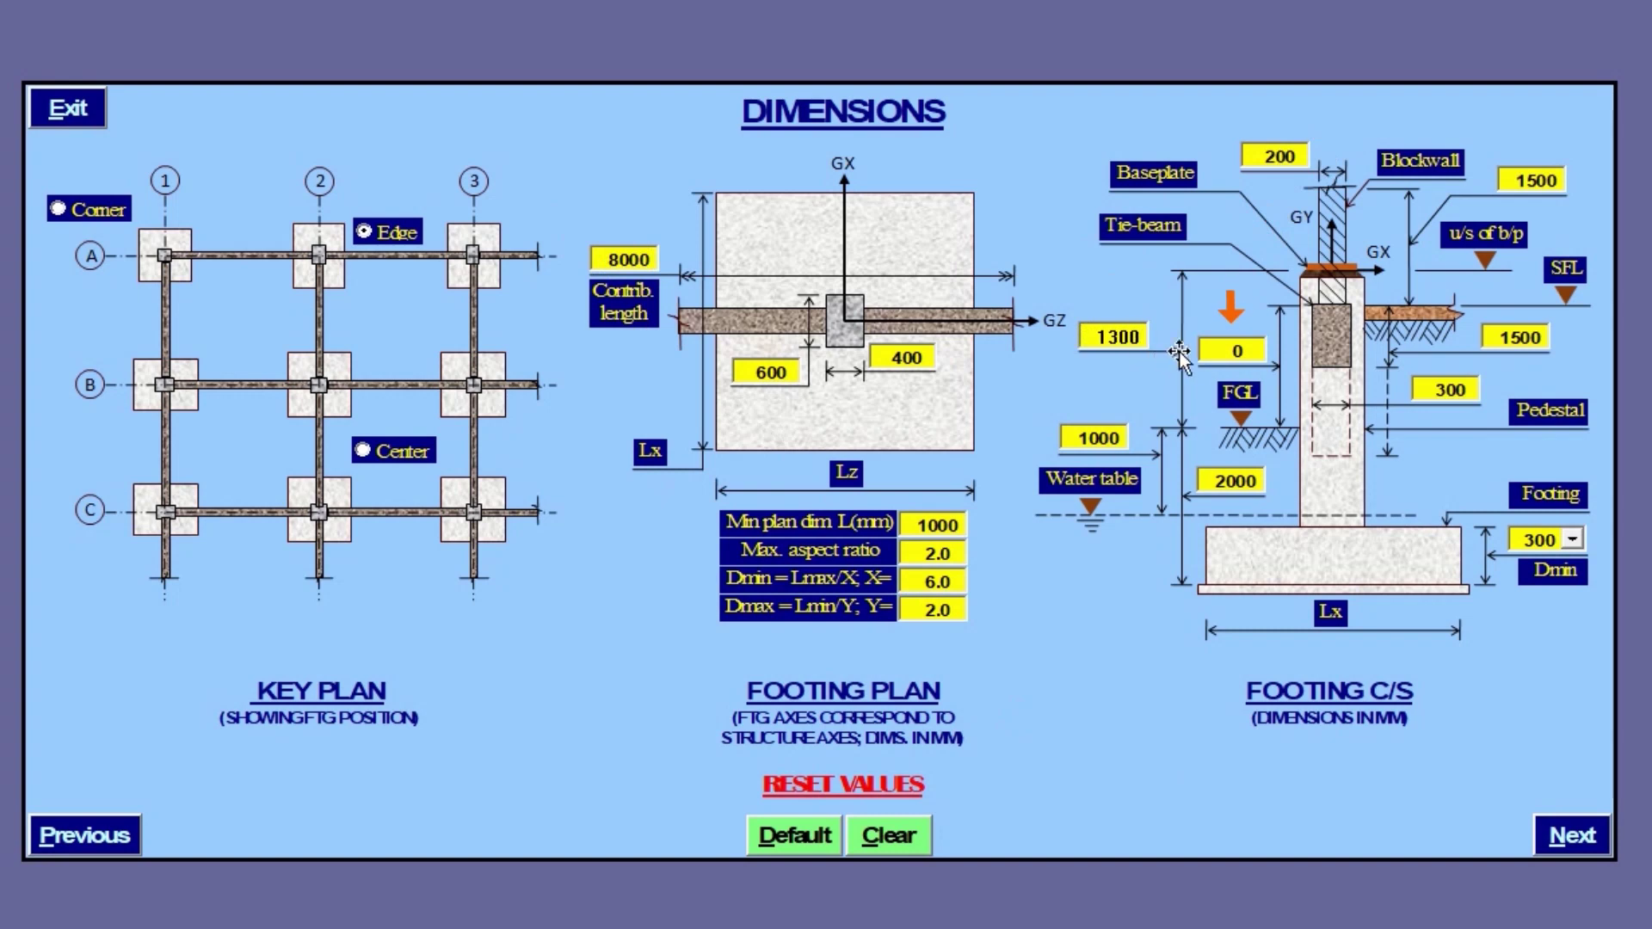
left_click(1204, 354)
type("1200")
key("Return")
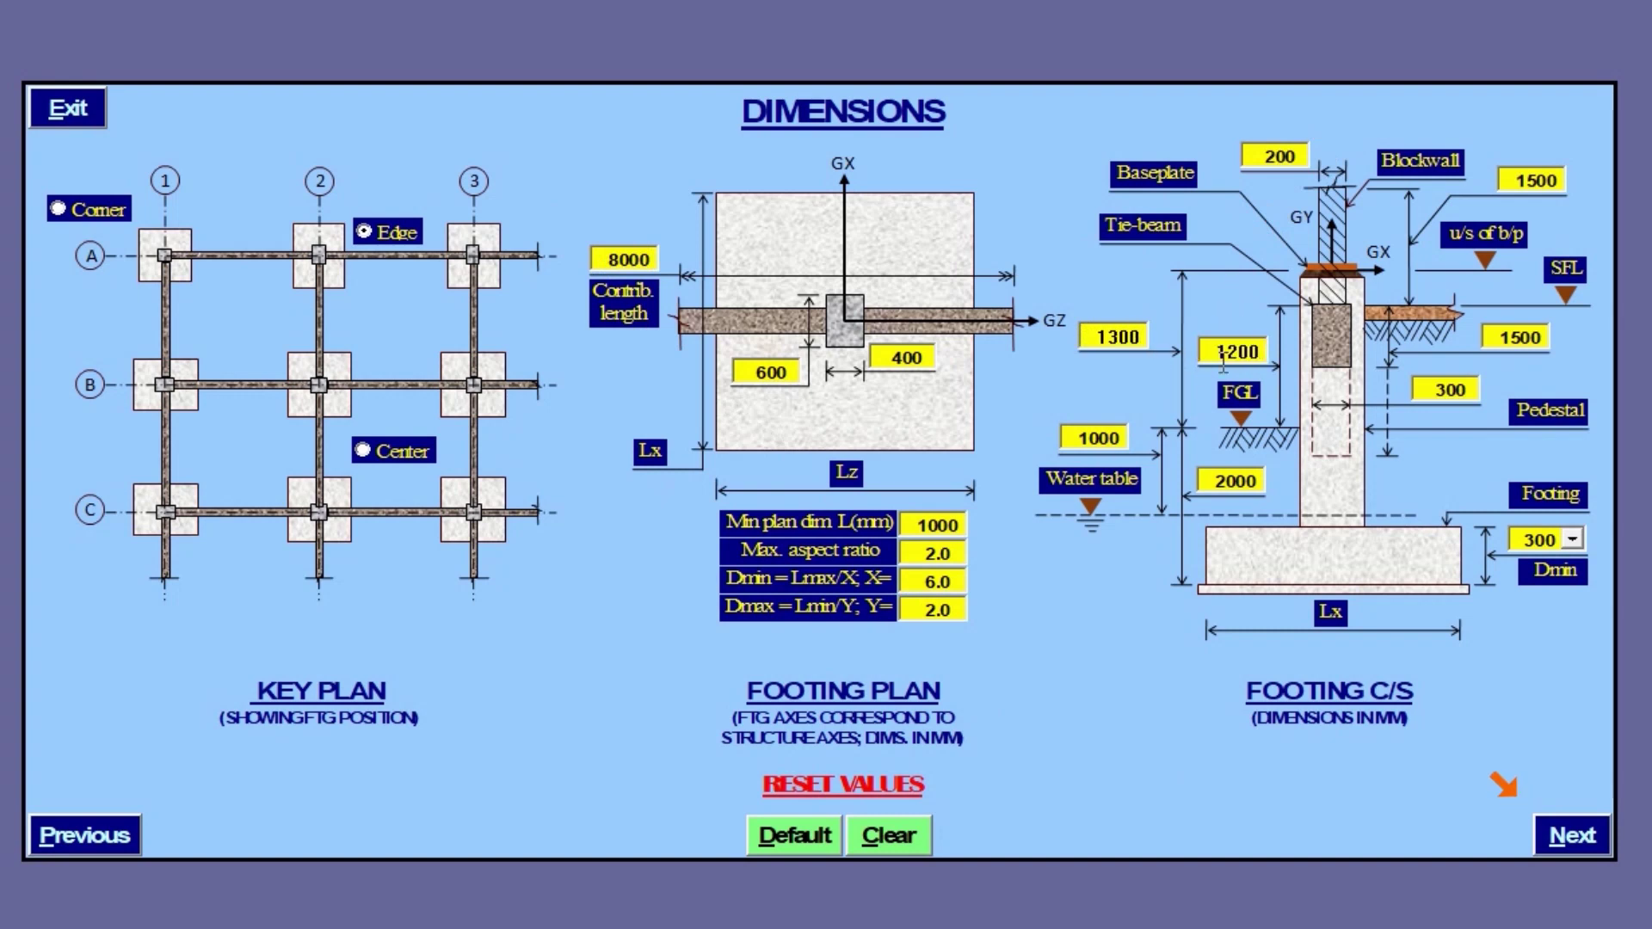
left_click(1571, 833)
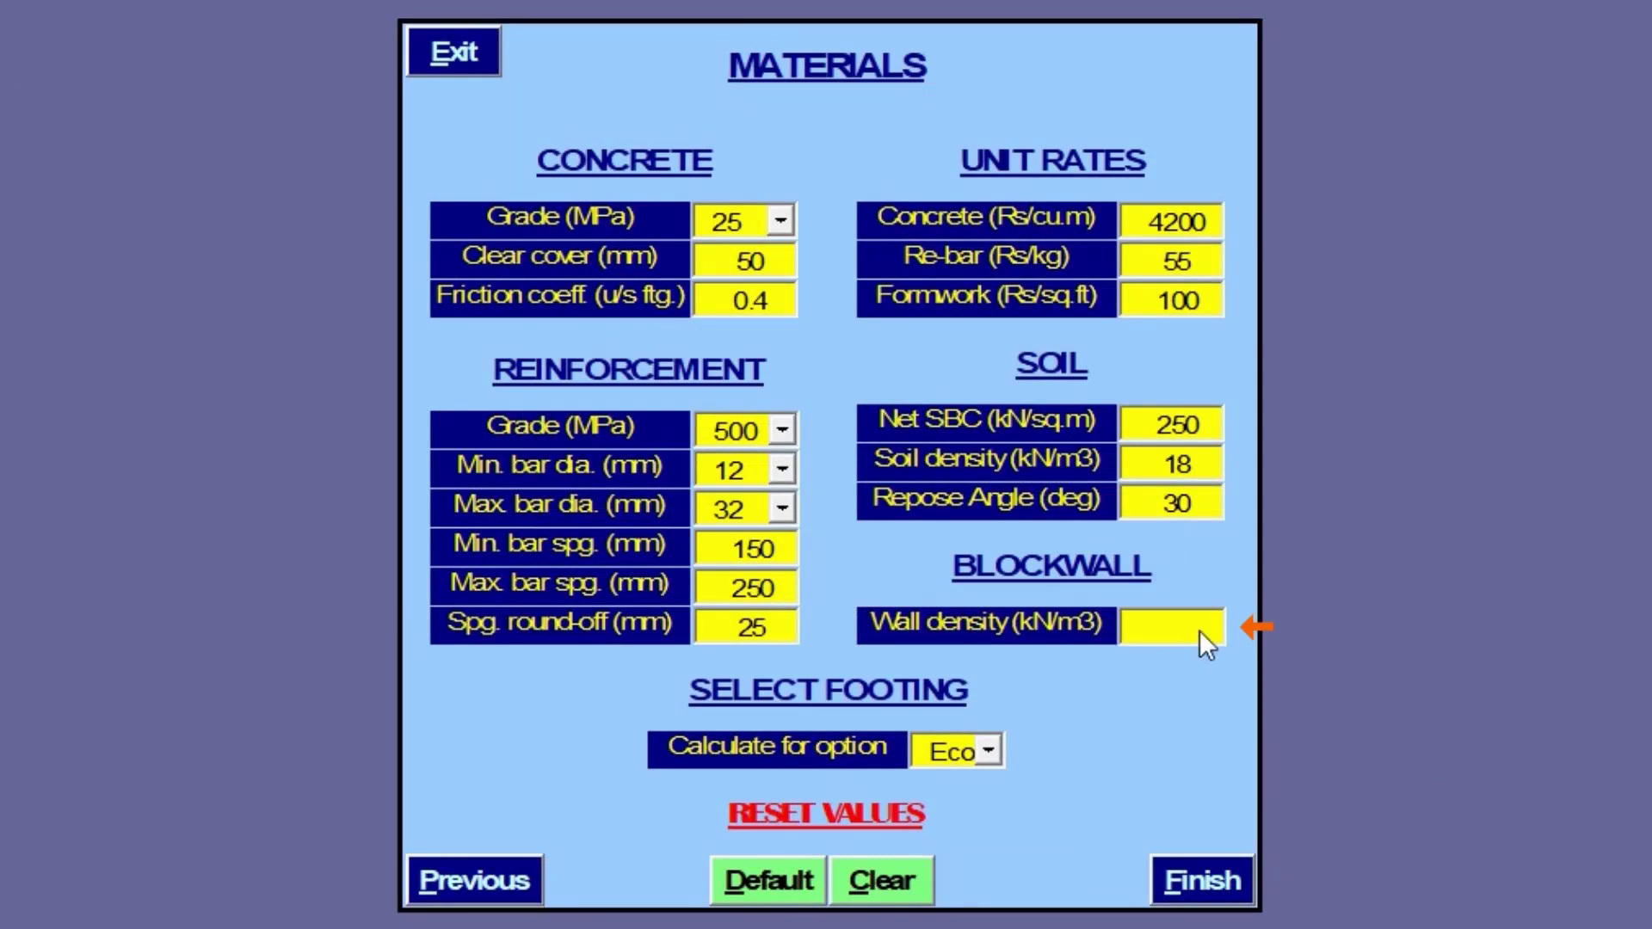
- Set the blockwall density to 20 kN/m3 and run the footing design
left_click(1200, 630)
type("20")
key("Return")
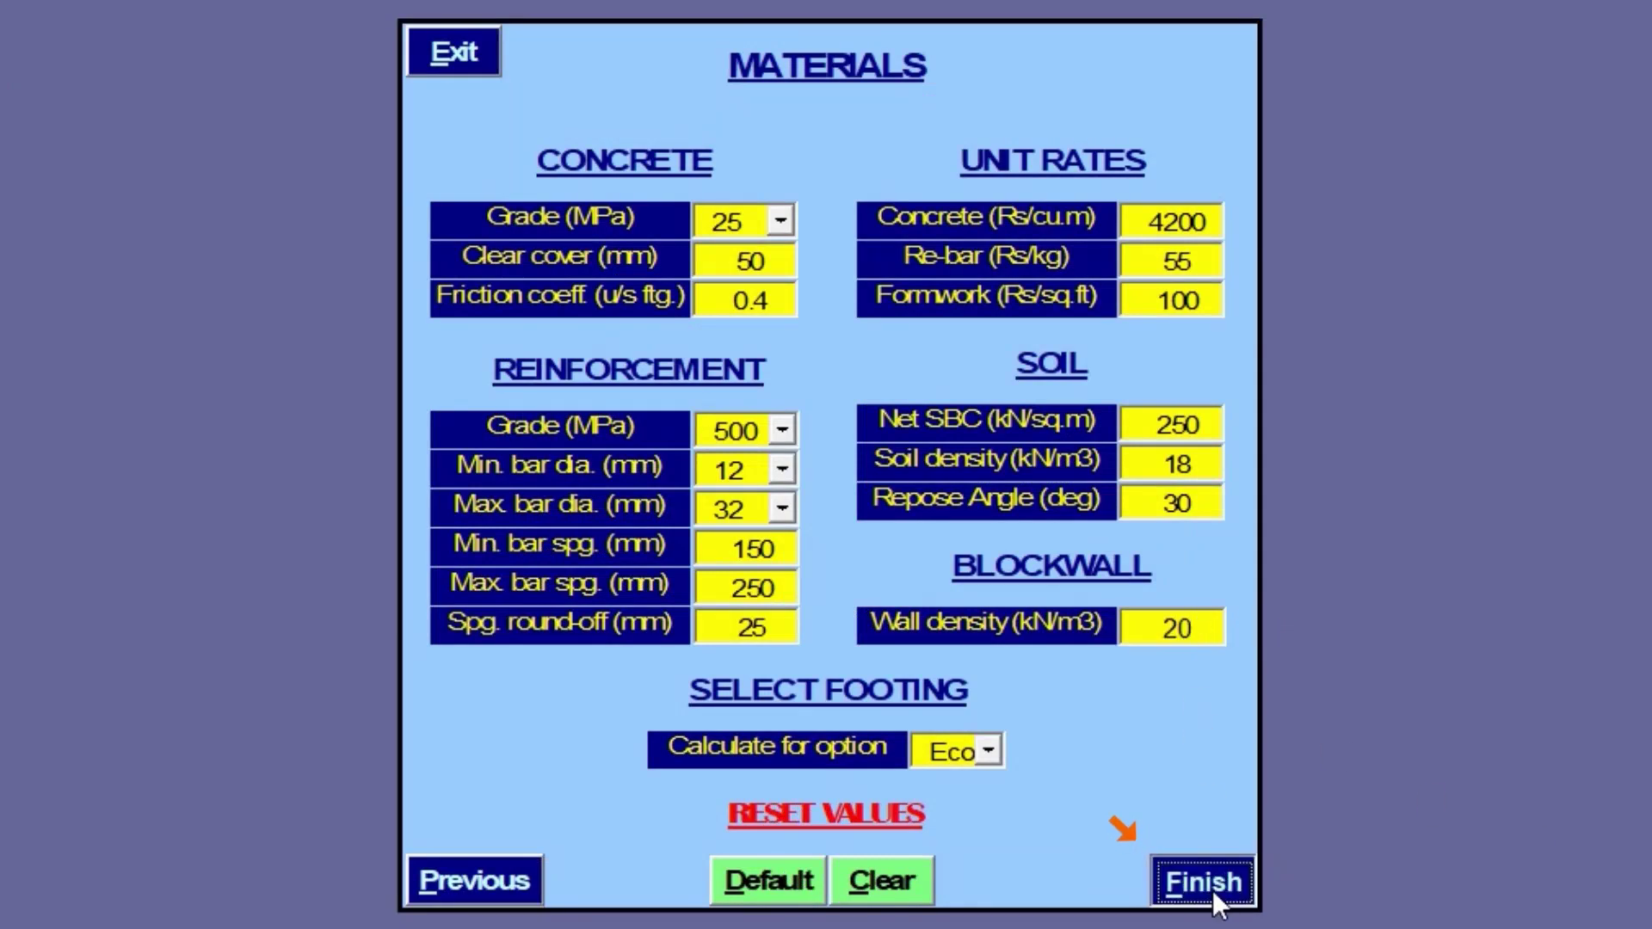
left_click(1212, 890)
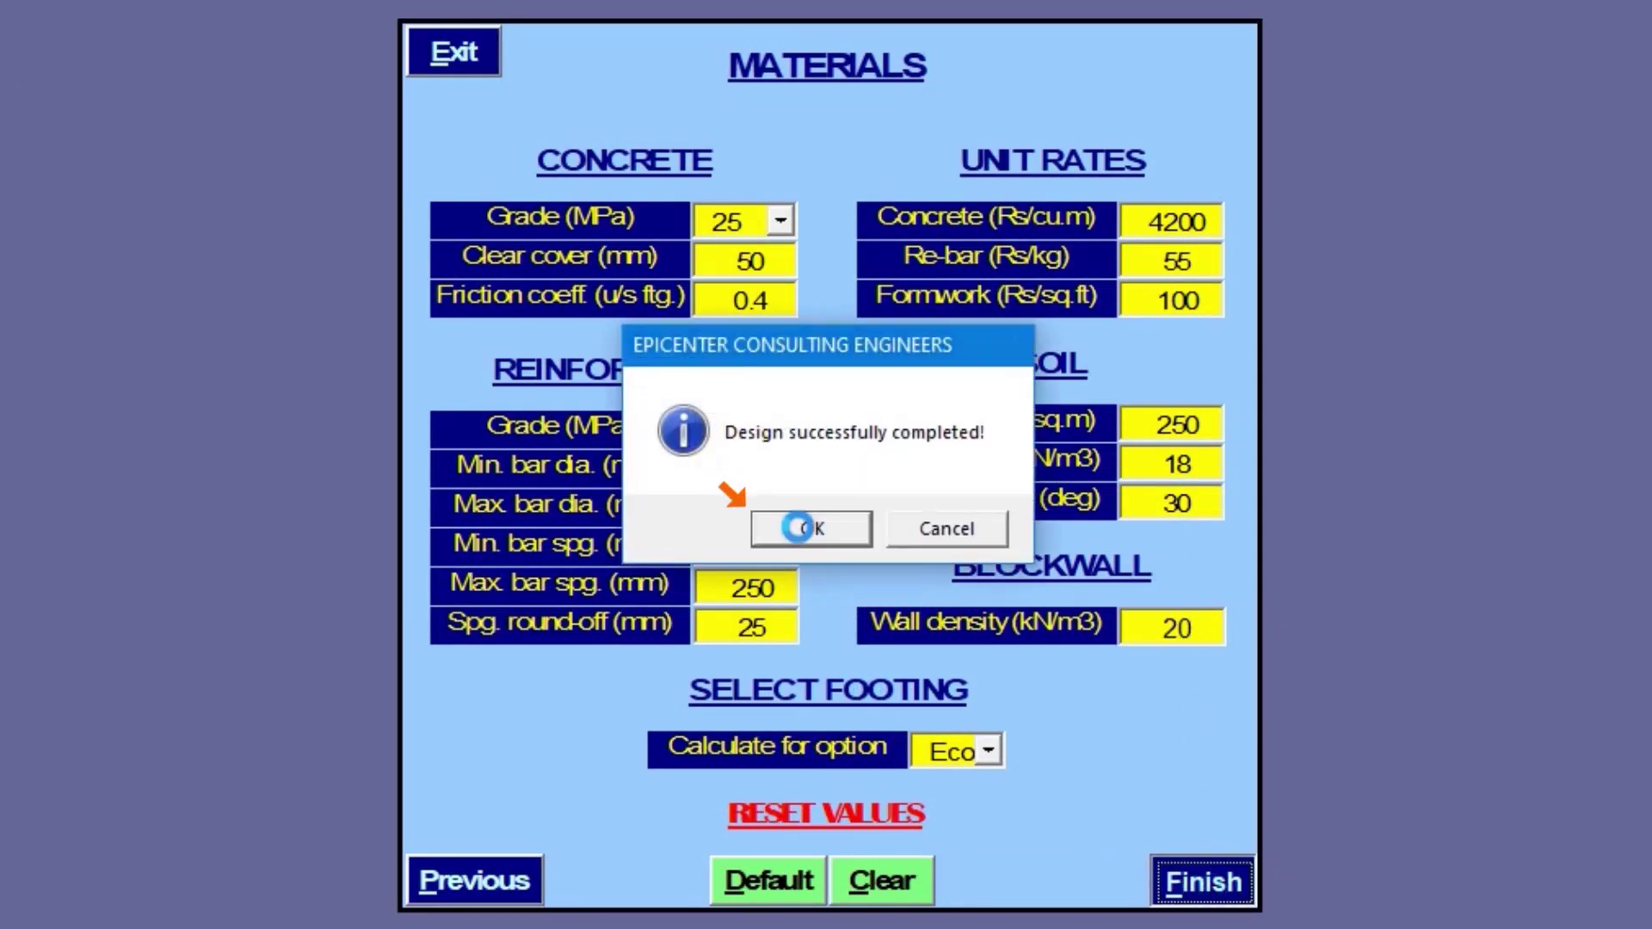
left_click(797, 527)
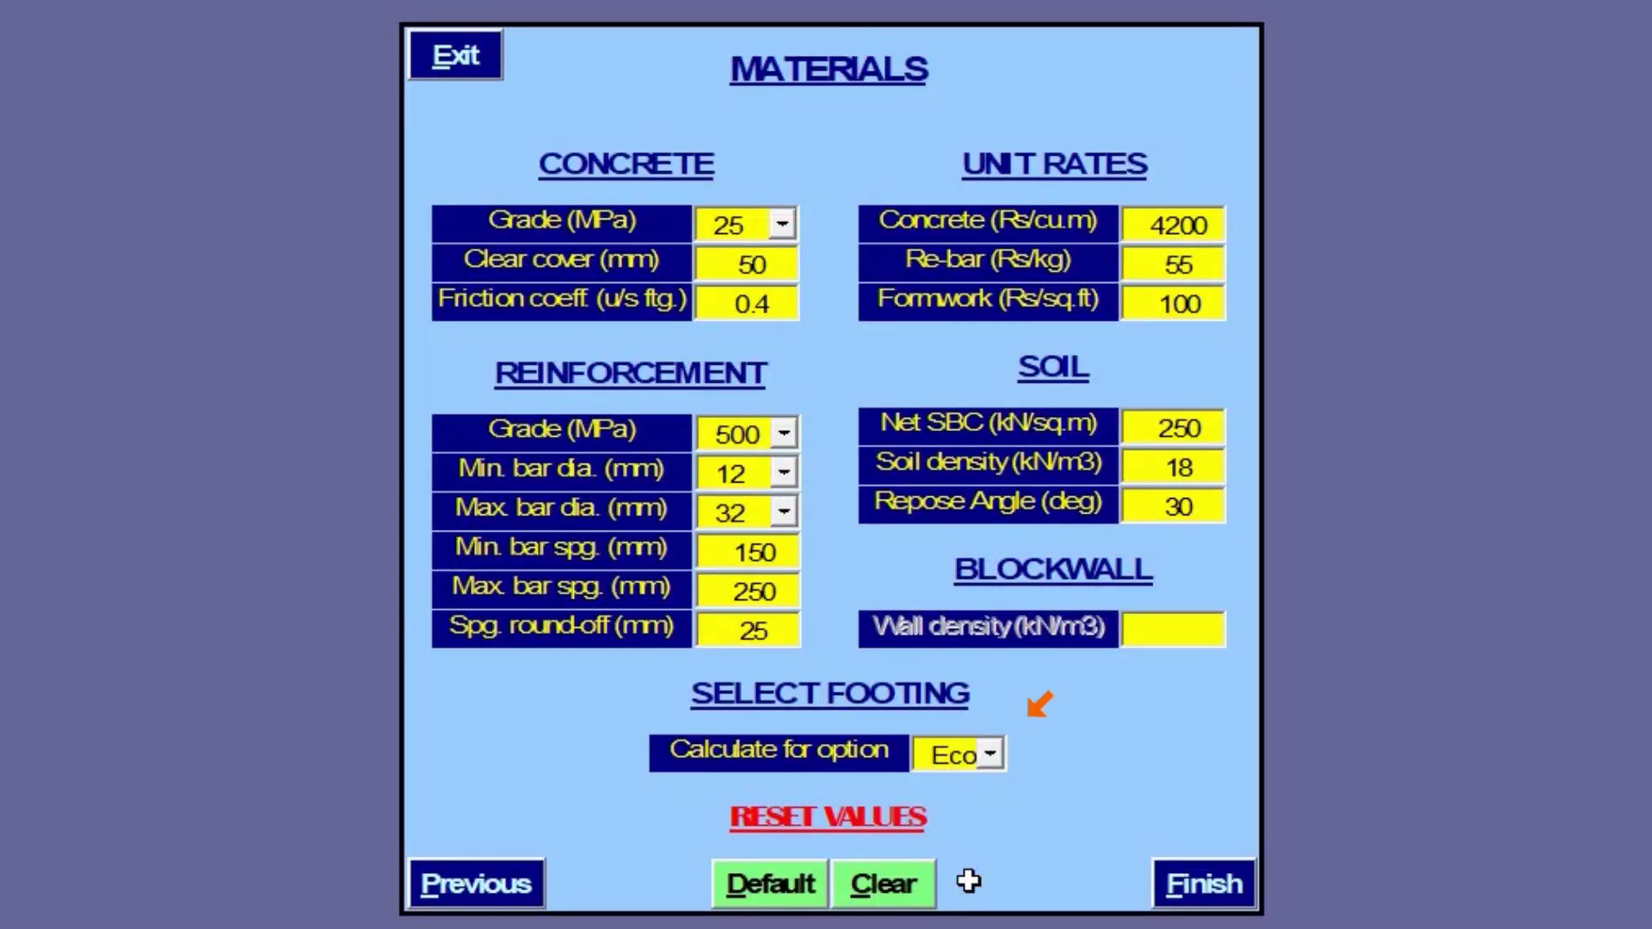
- Set the footing calculation option to 14, run the design and view the resulting calculation sheet
left_click(996, 754)
left_click_drag(1049, 810, 1061, 895)
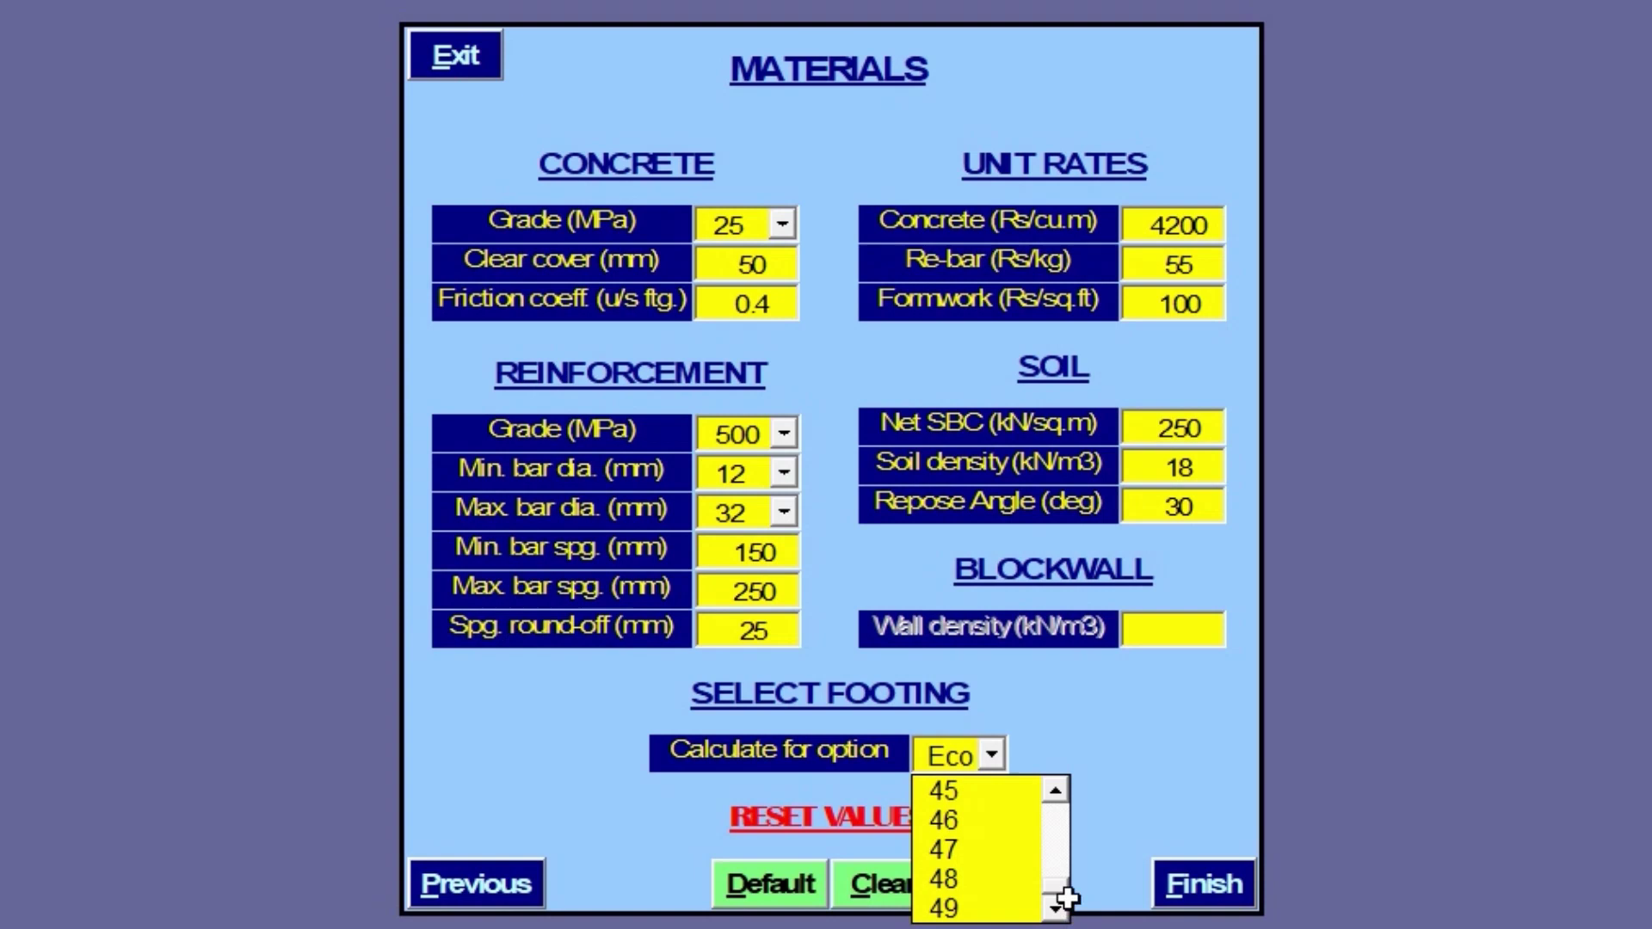
left_click(908, 764)
type("14")
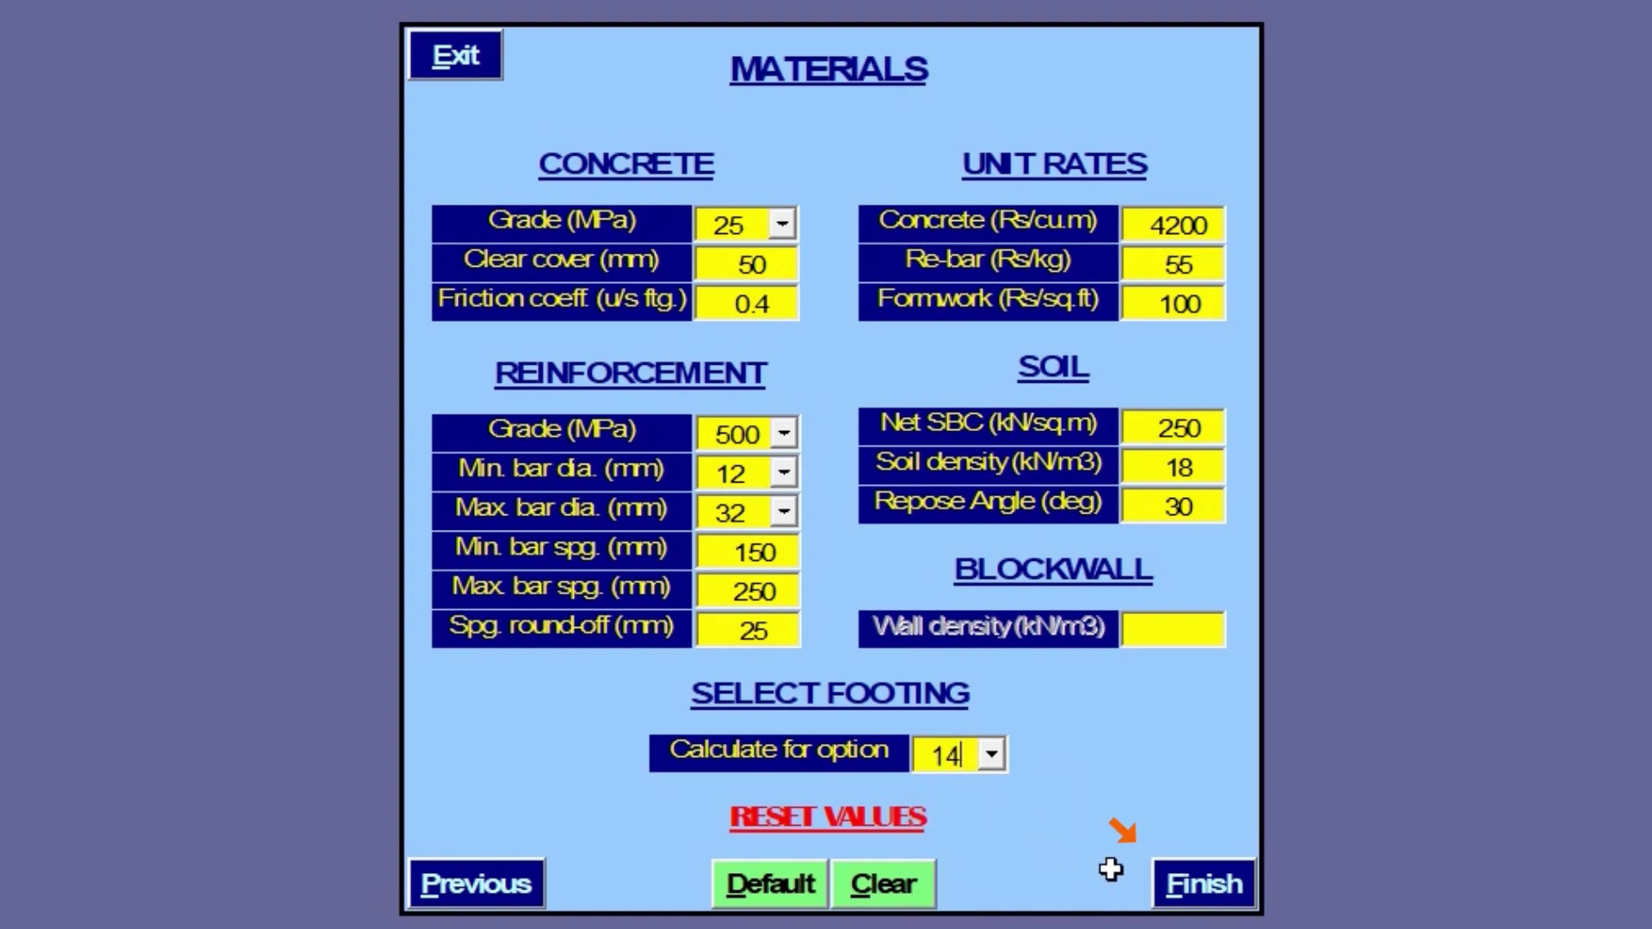
left_click(1207, 888)
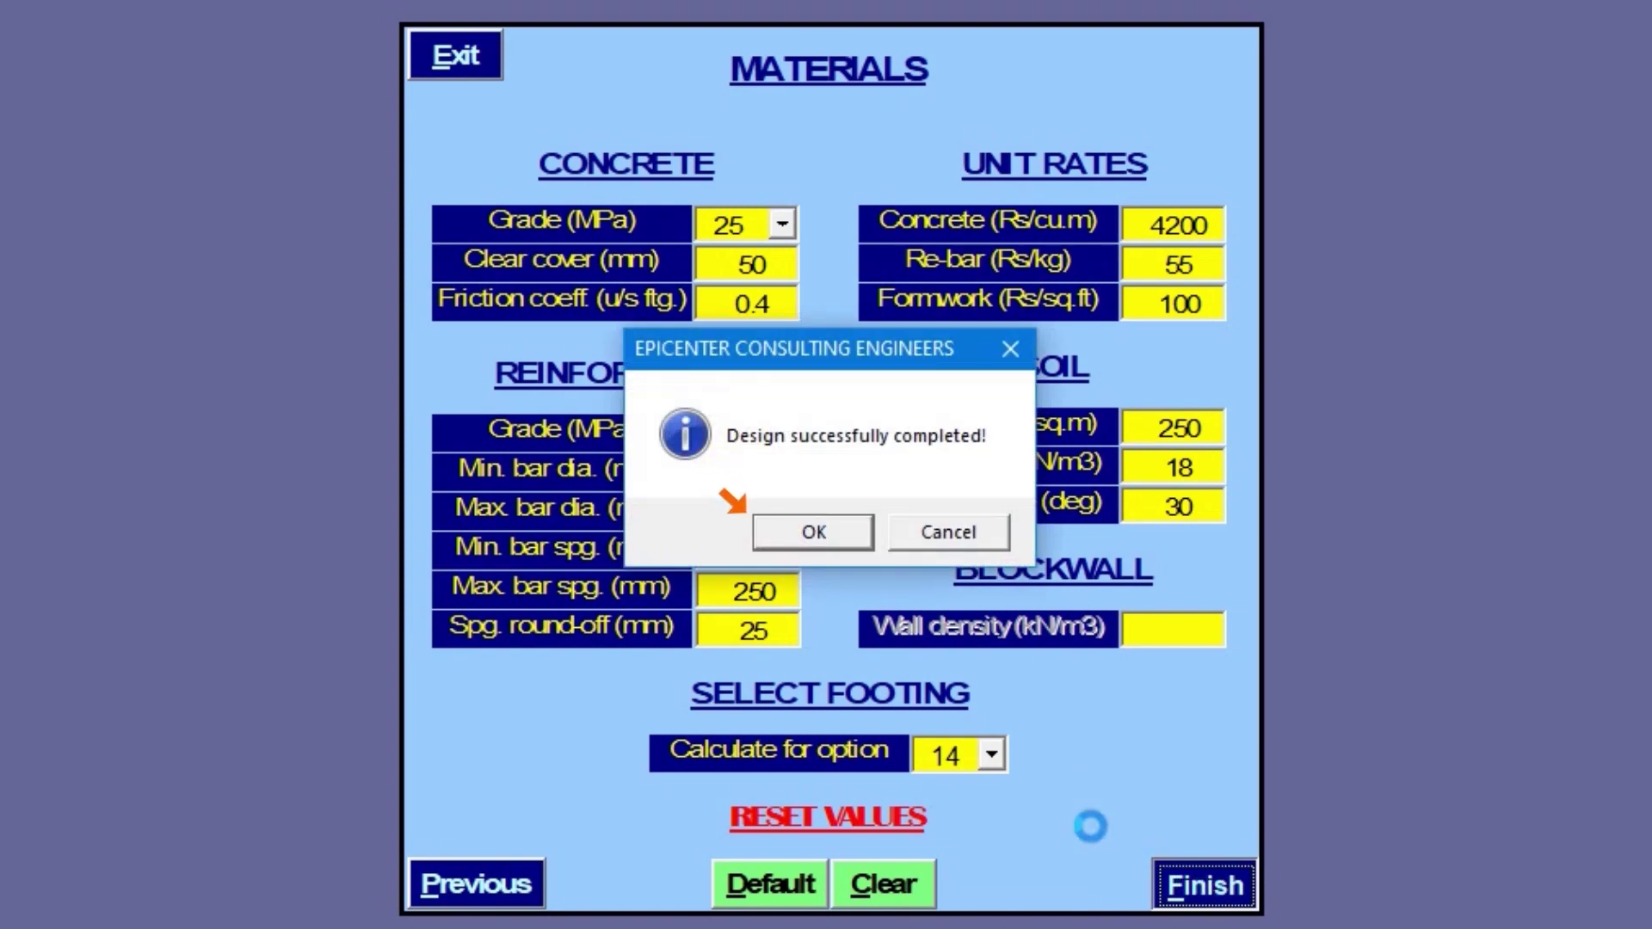
left_click(817, 539)
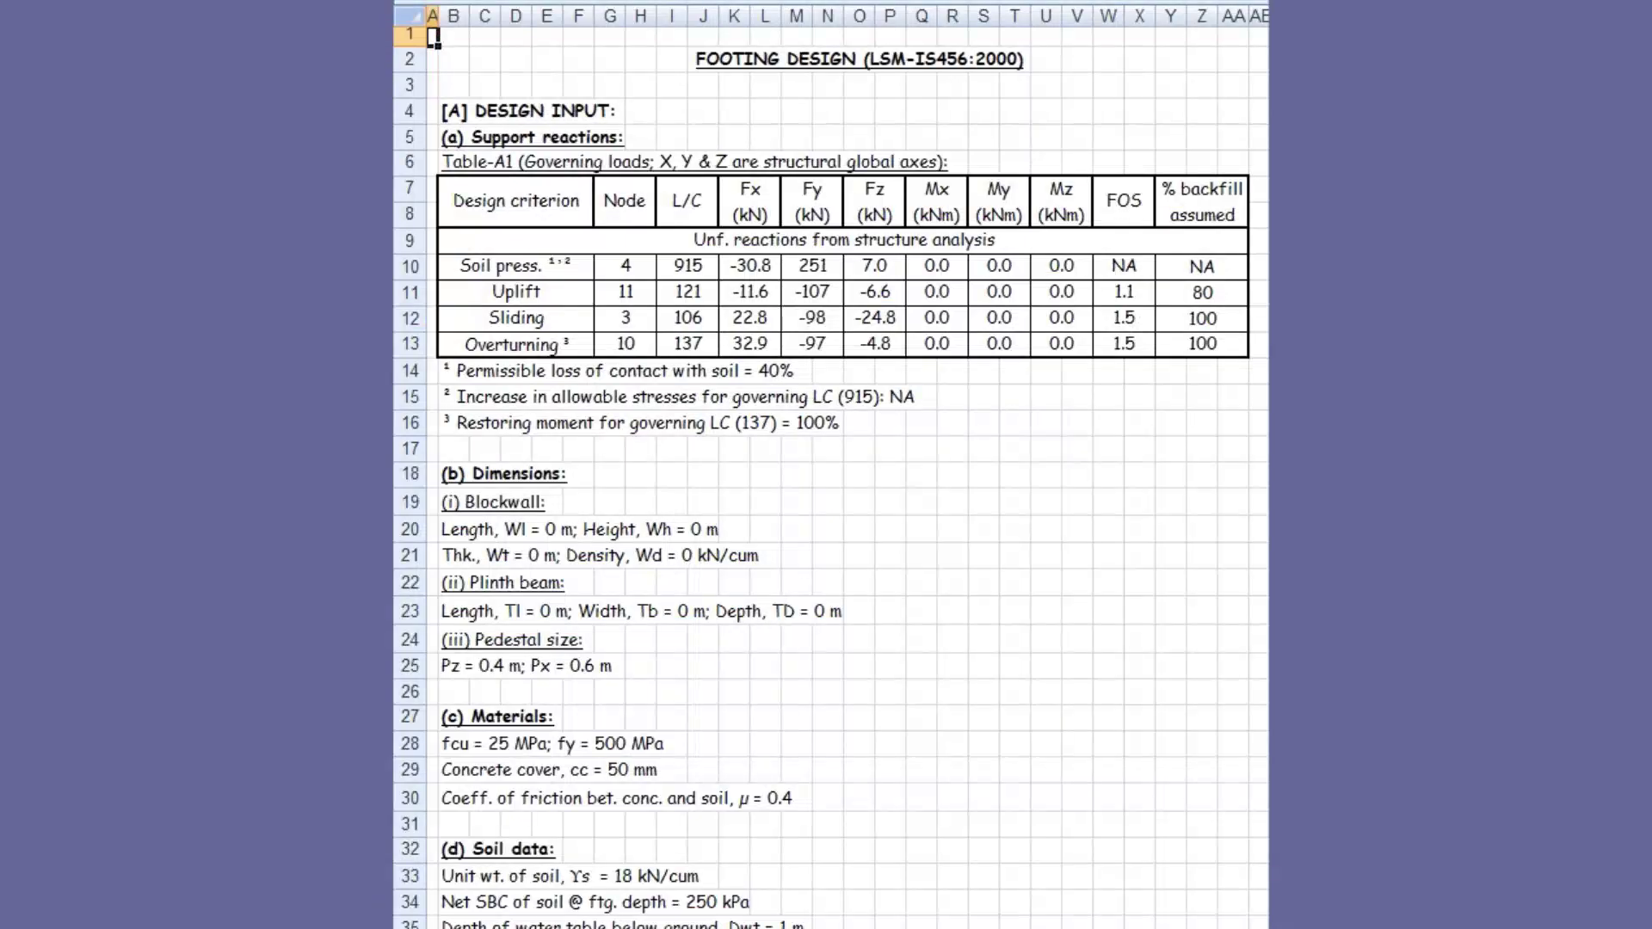
scroll(830, 478, "down", 6)
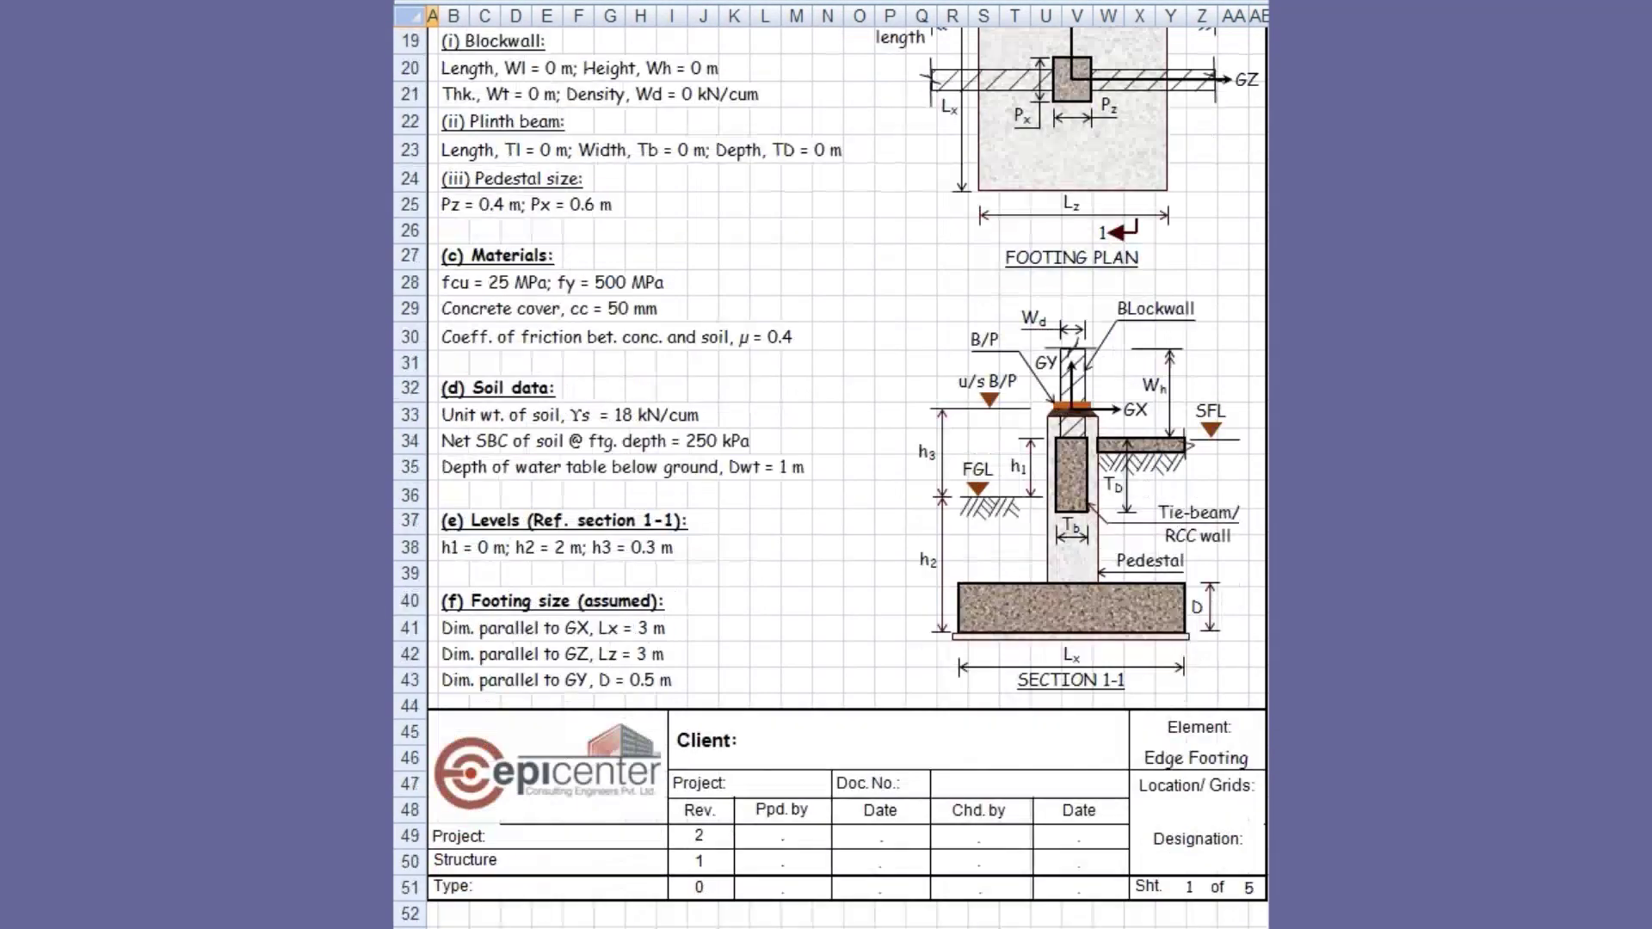
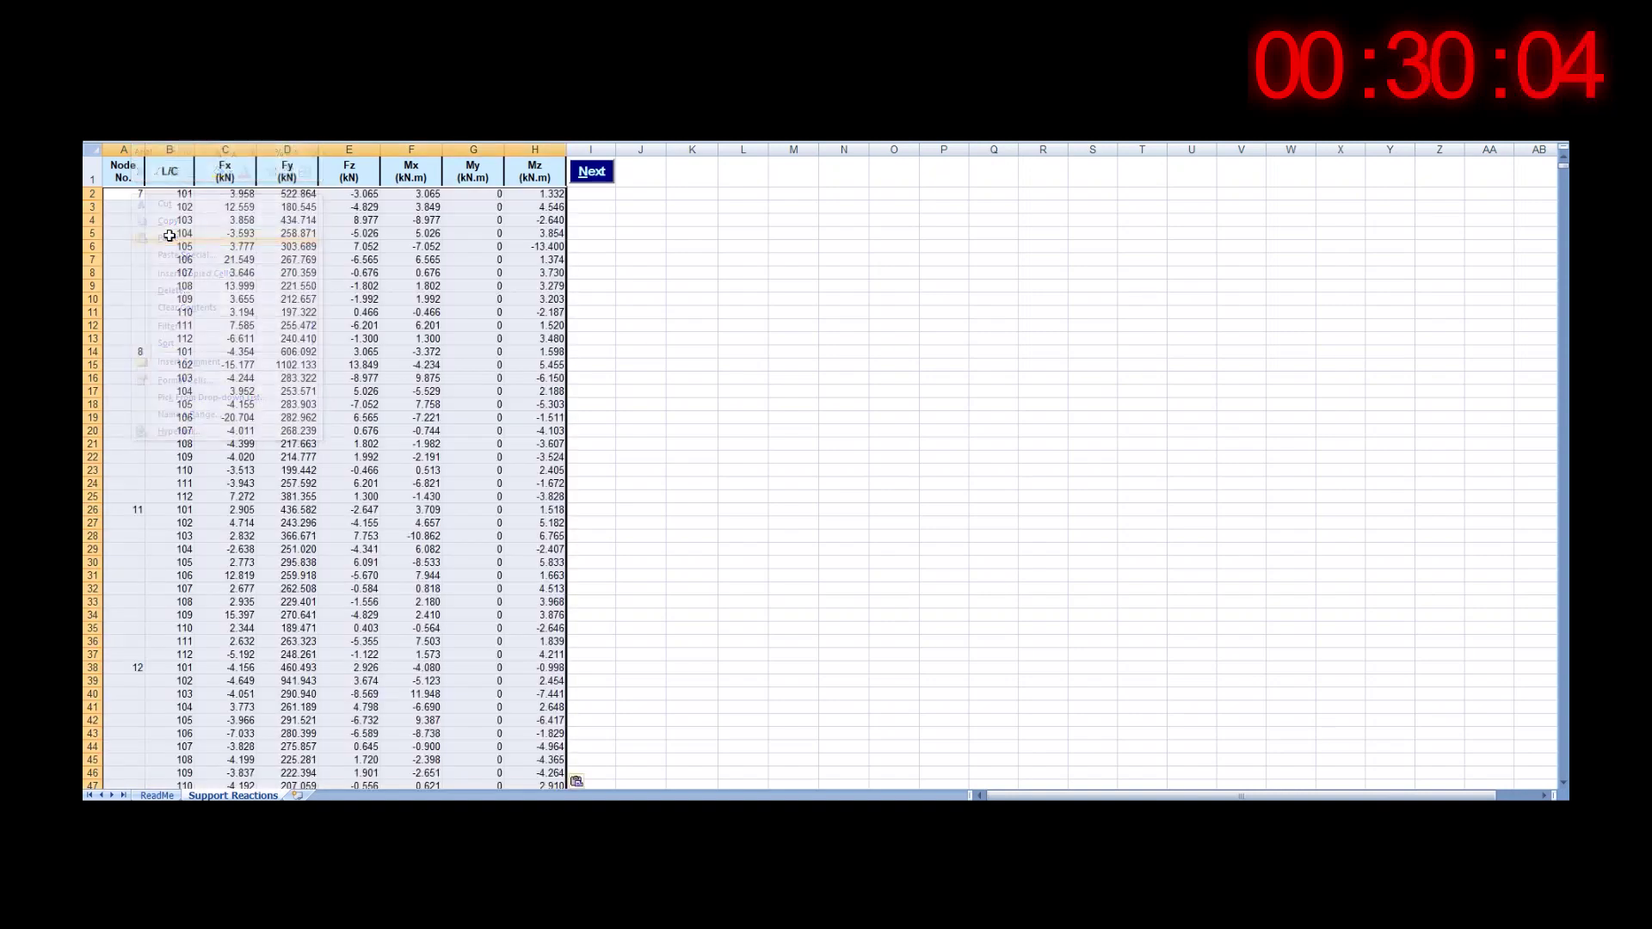
- Fill the load-case SBC increase and safety factor table with default values and proceed to Design Options
left_click(578, 176)
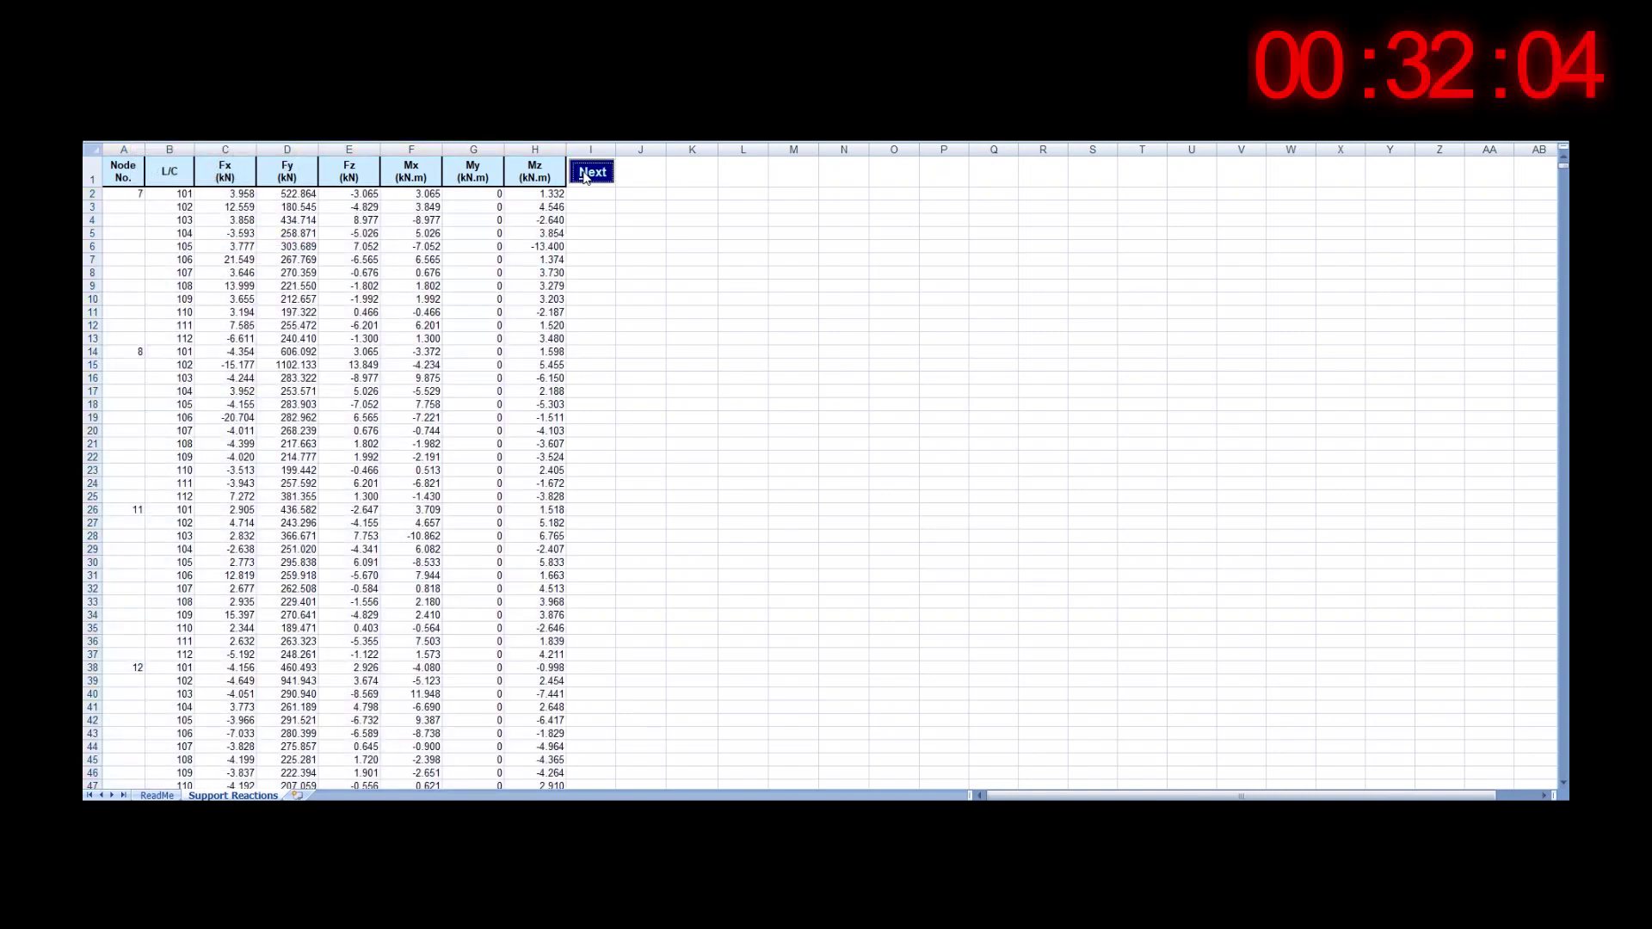
left_click(768, 151)
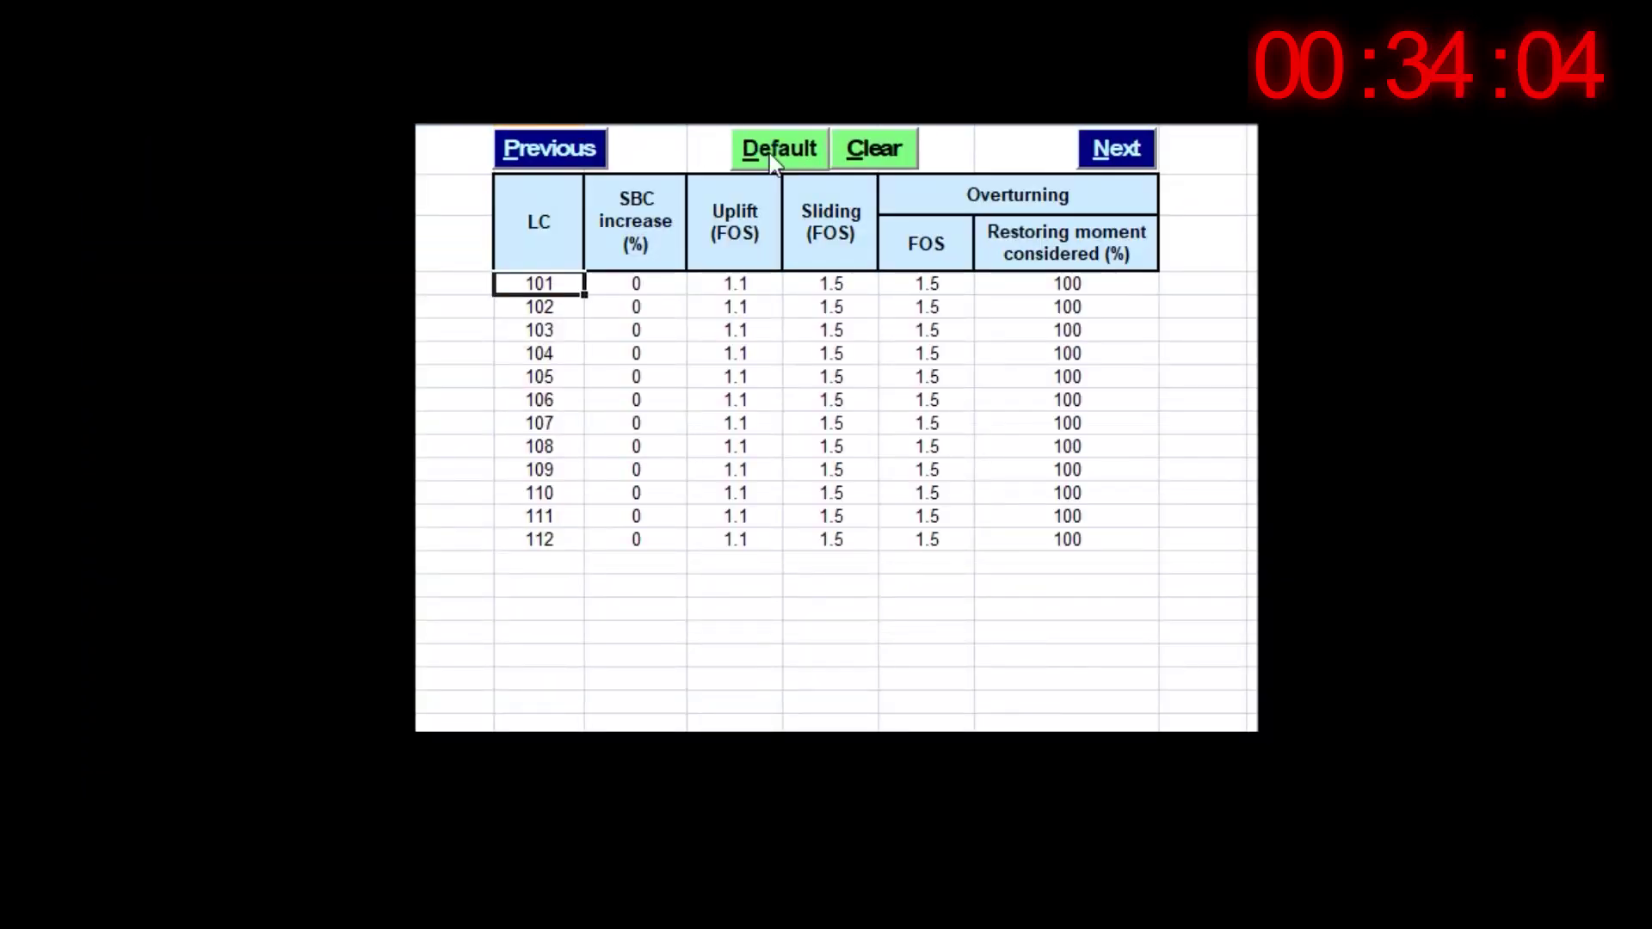
left_click(1110, 154)
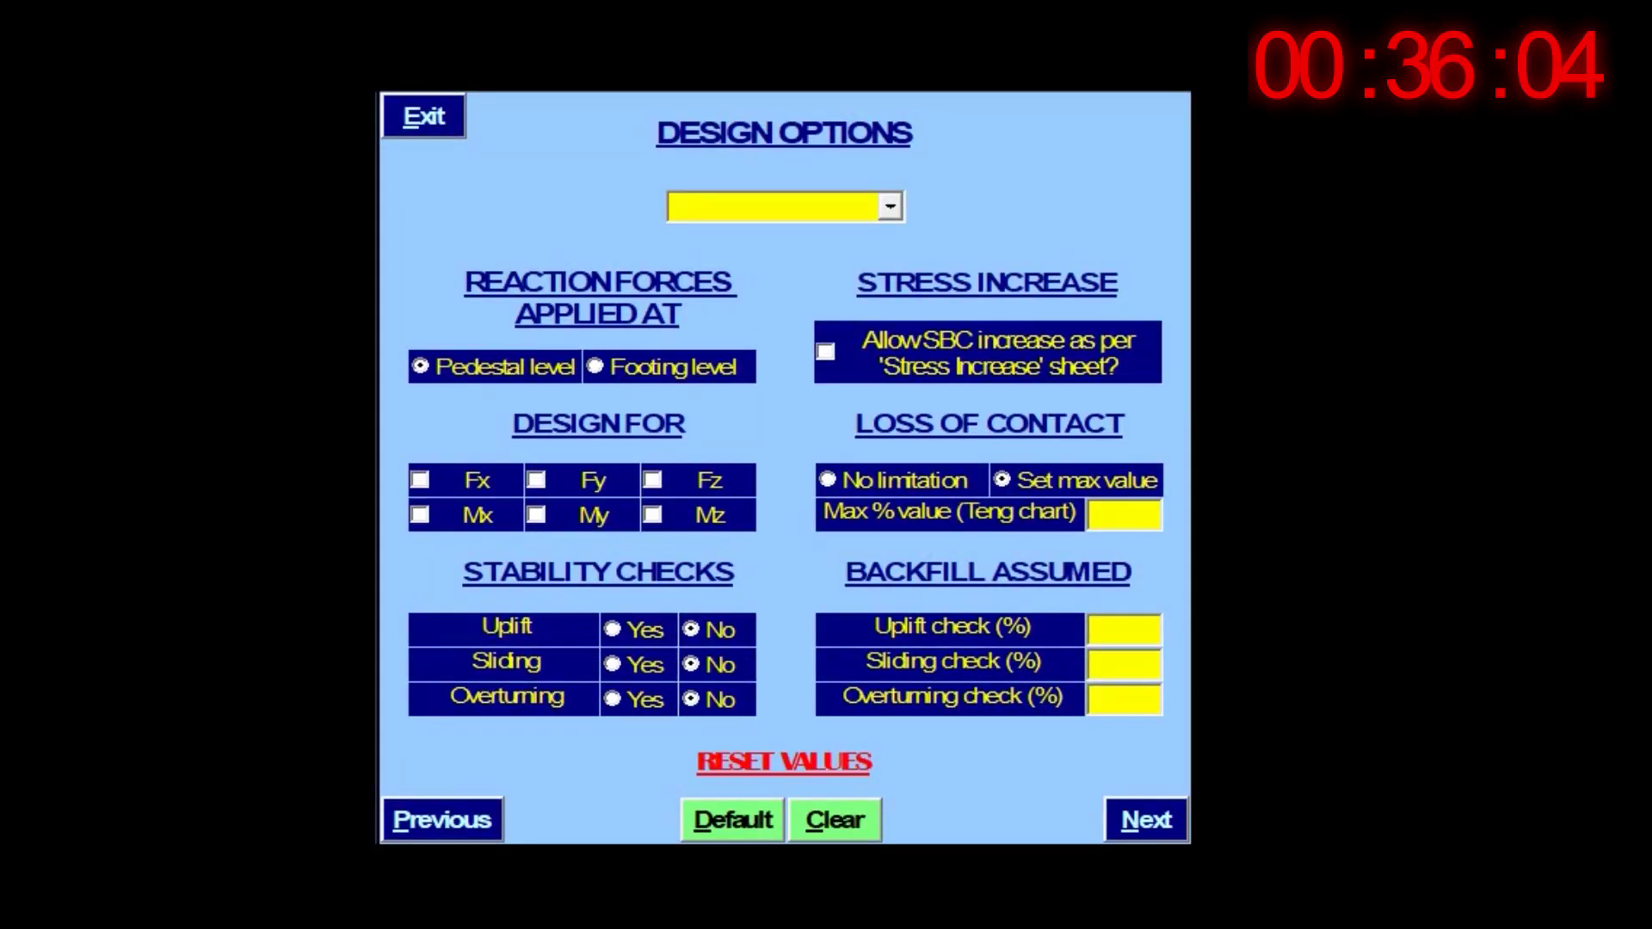
- Select IS456:2000 as the design code and apply the reaction forces at footing level
left_click(891, 207)
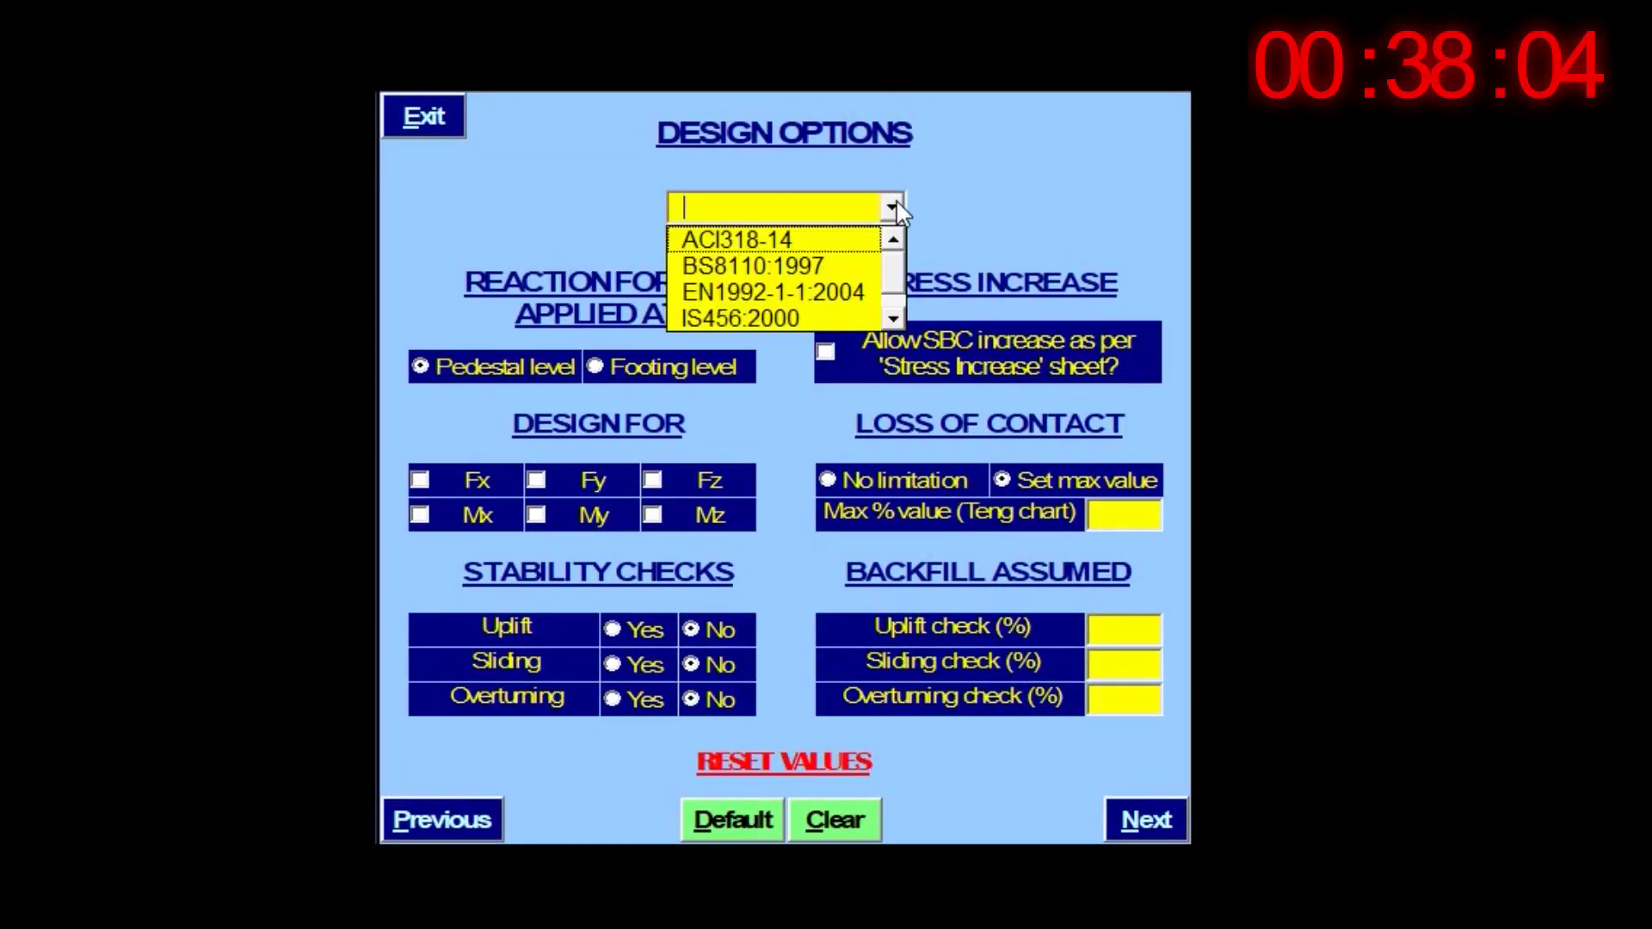
left_click(894, 315)
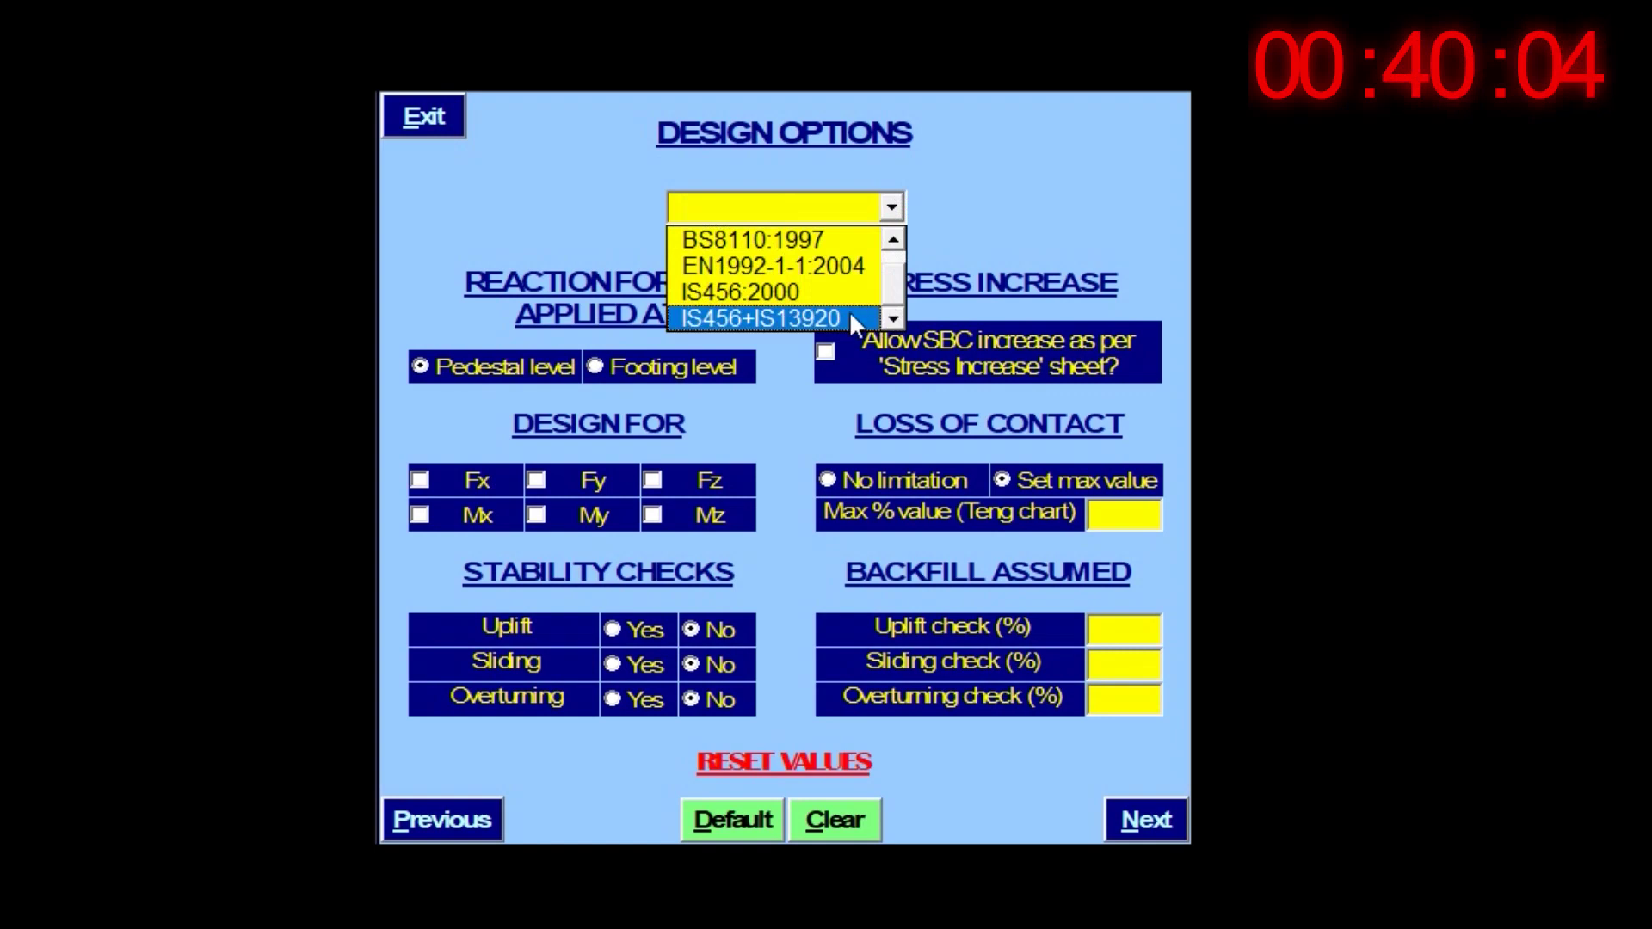
left_click(805, 297)
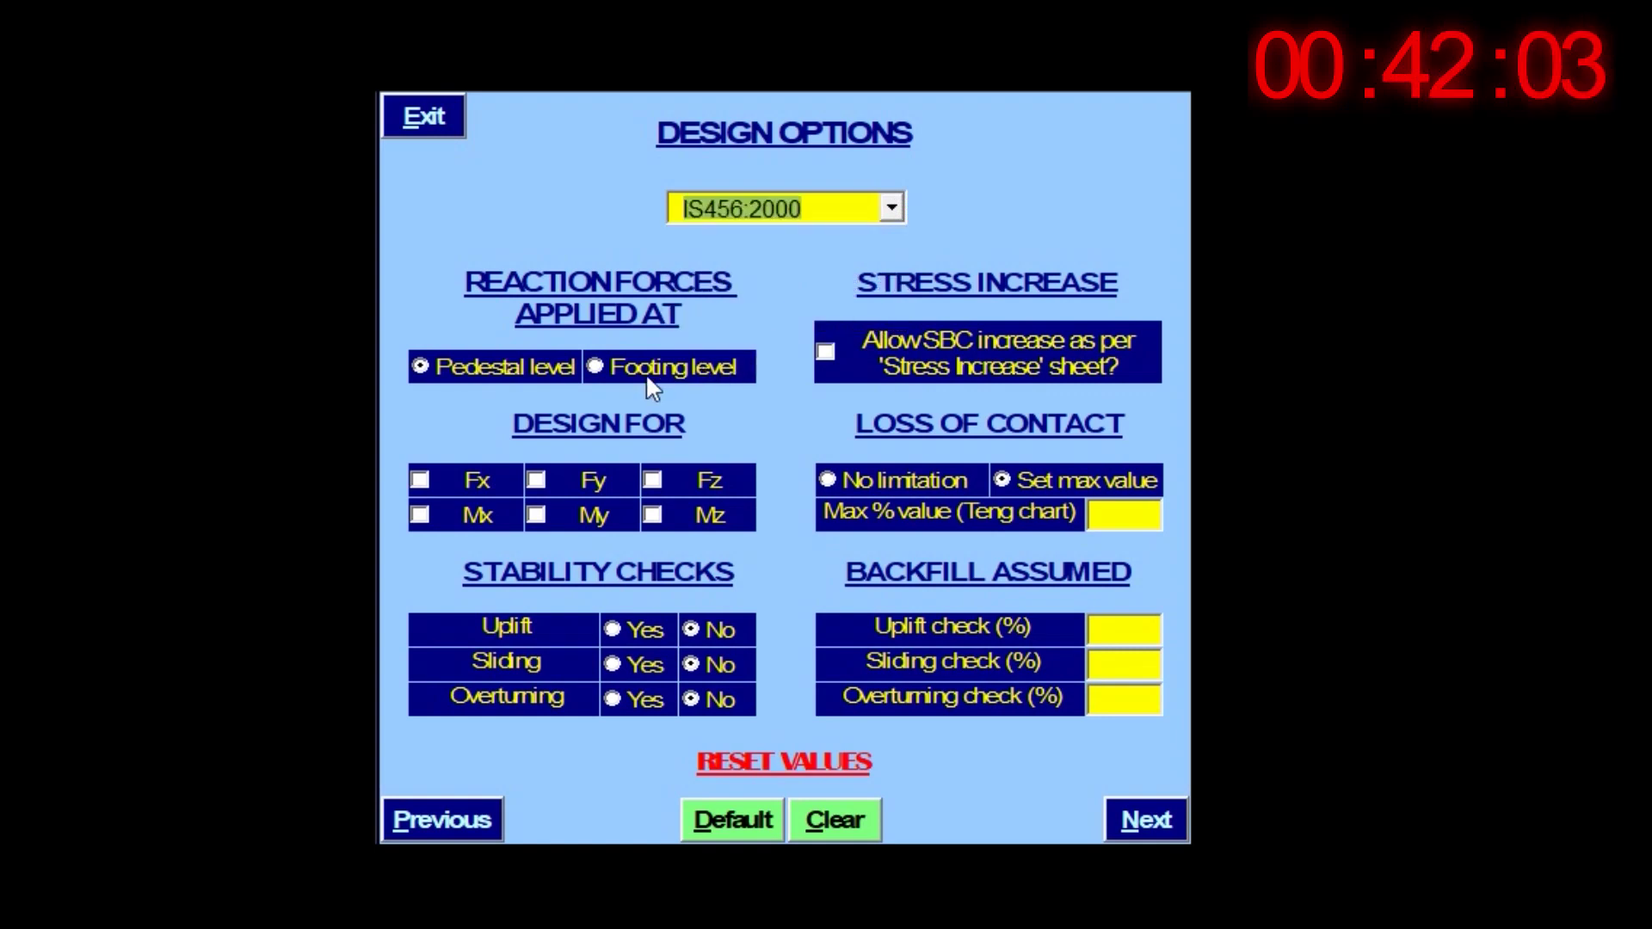
left_click(605, 378)
- Include the reactions Fx, Fy, Fz, Mx, My and Mz in the design
left_click(434, 480)
left_click(536, 482)
left_click(652, 480)
left_click(422, 517)
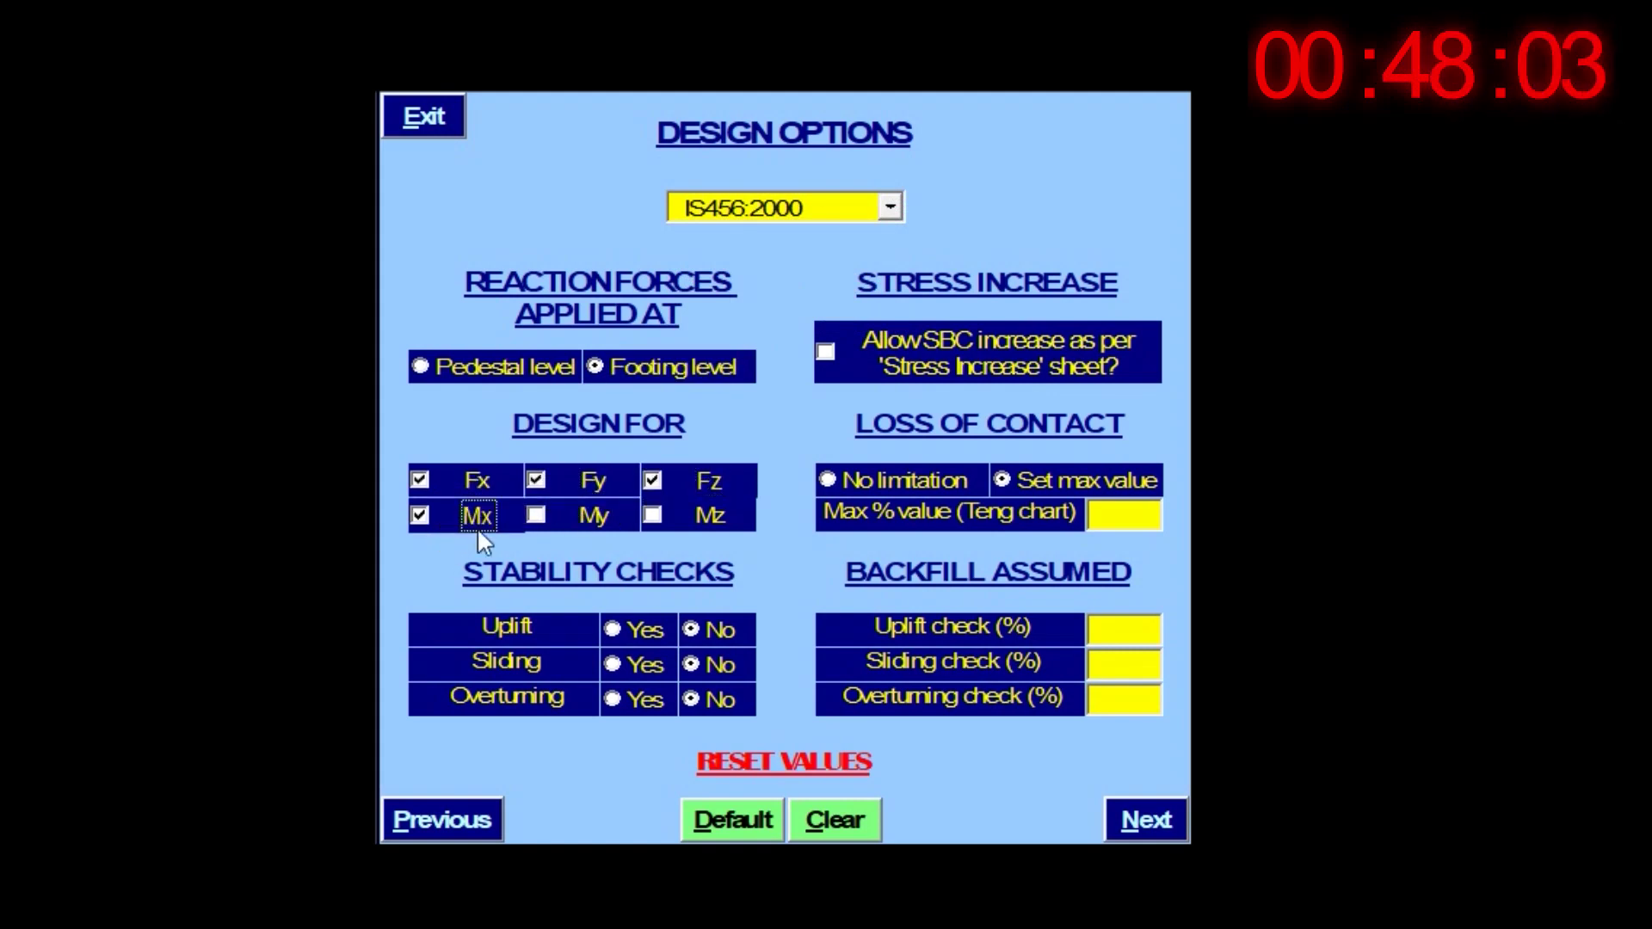
left_click(535, 515)
left_click(652, 516)
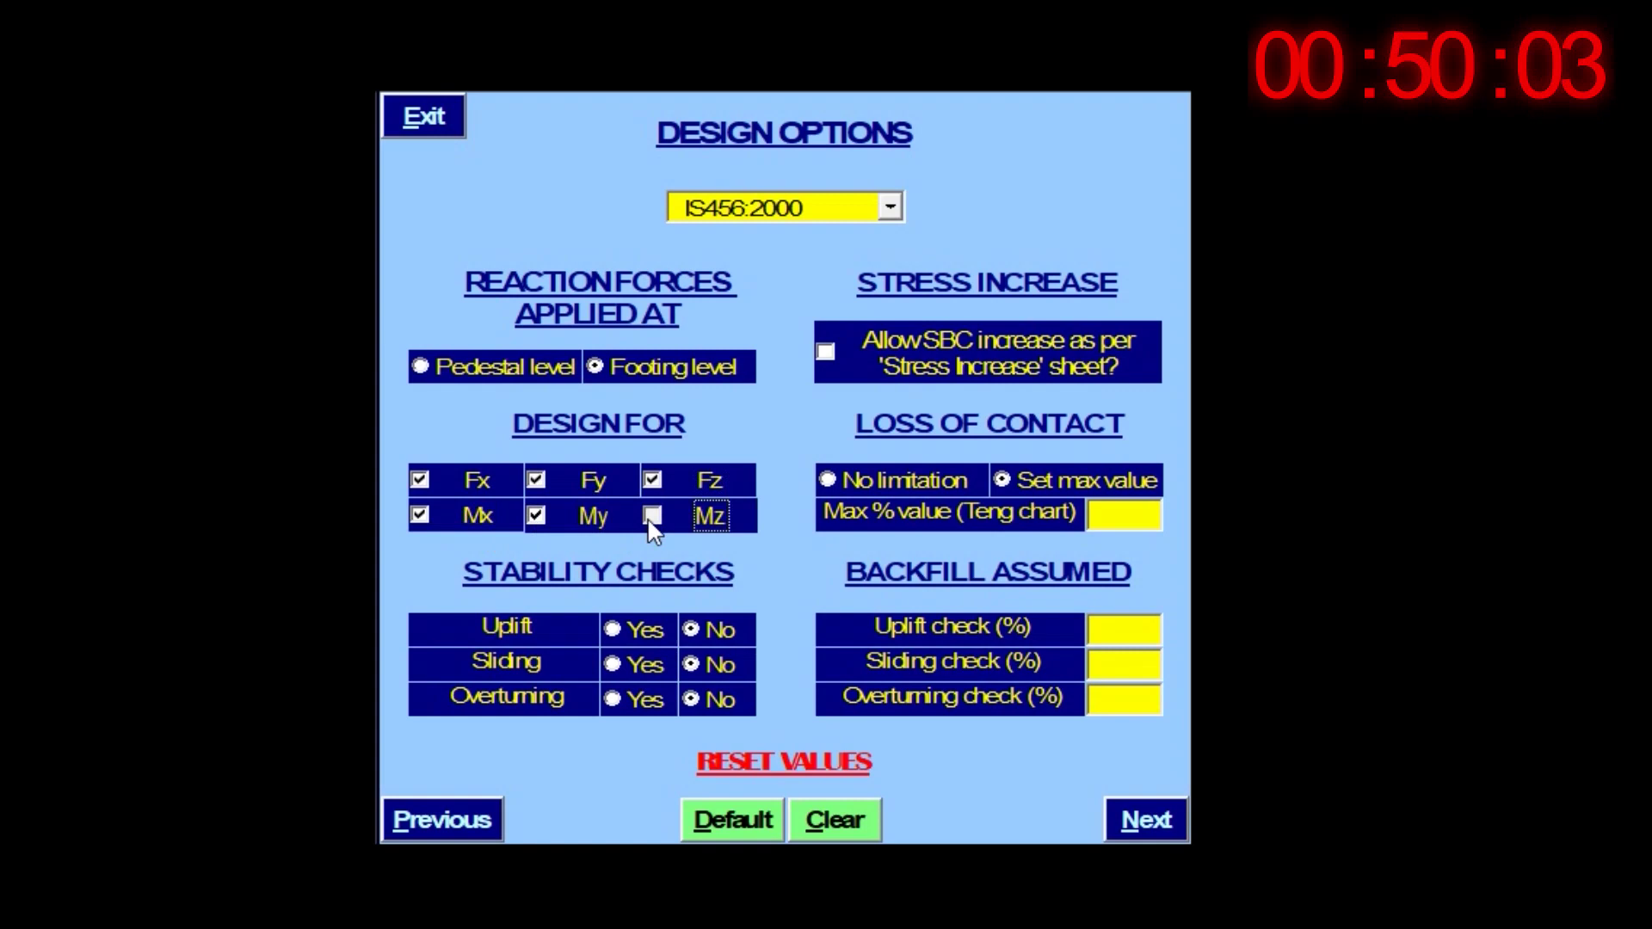
- Enable the uplift, sliding and overturning stability checks
left_click(613, 629)
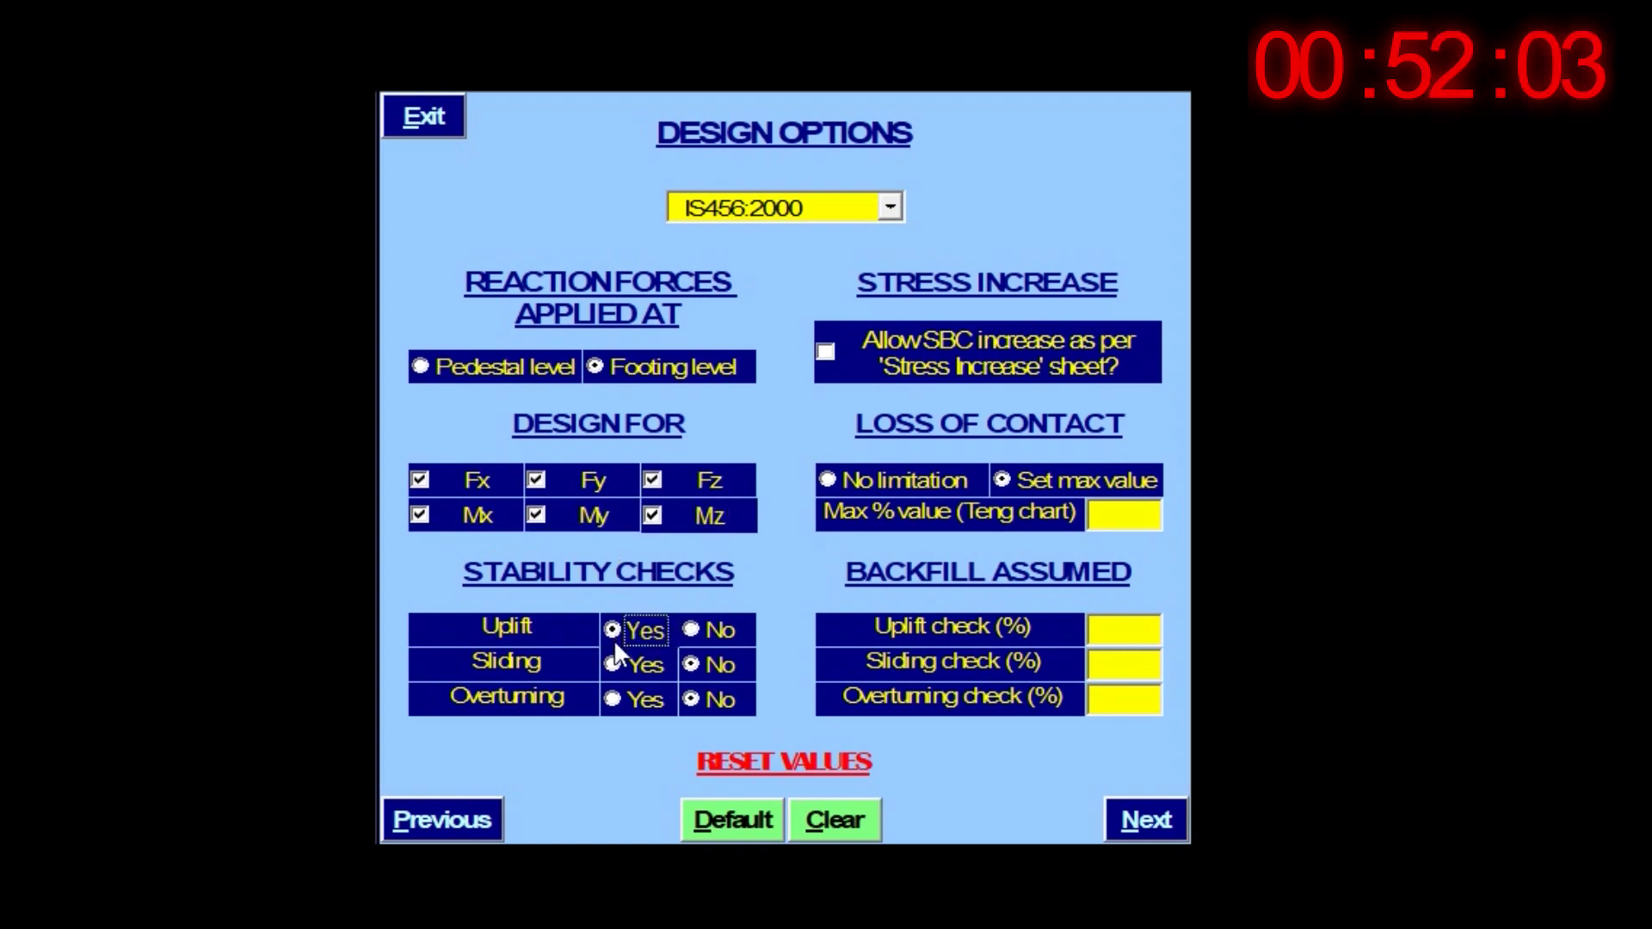
left_click(623, 664)
left_click(616, 699)
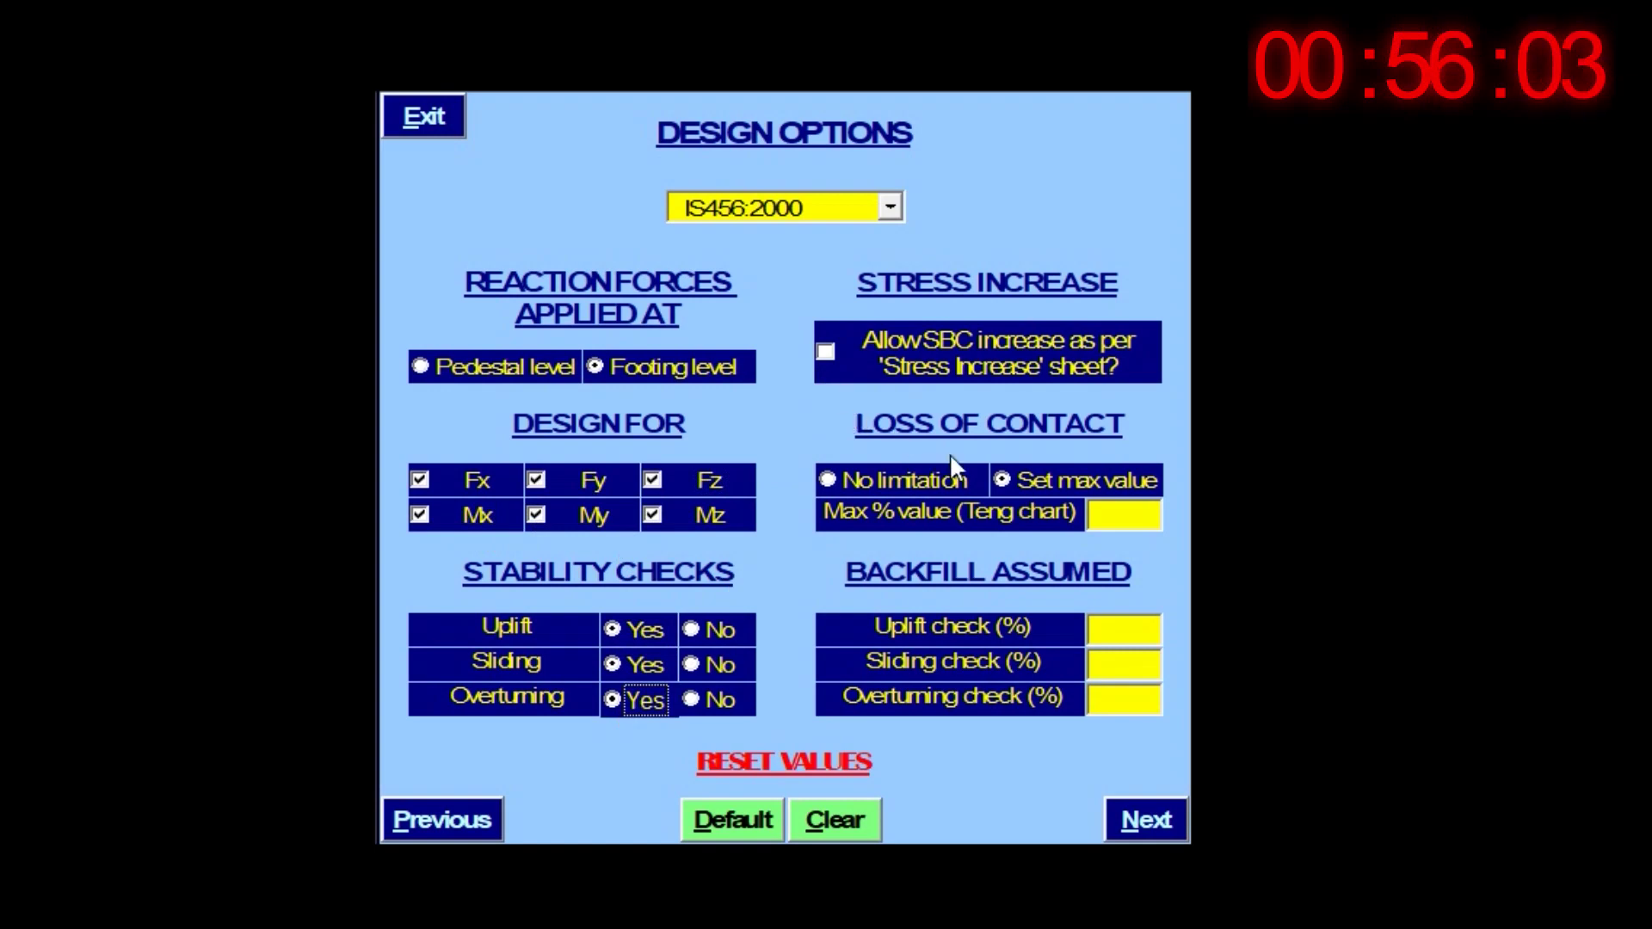
- Limit the loss of contact with a maximum Teng chart value of 40%
left_click(999, 484)
left_click(1091, 514)
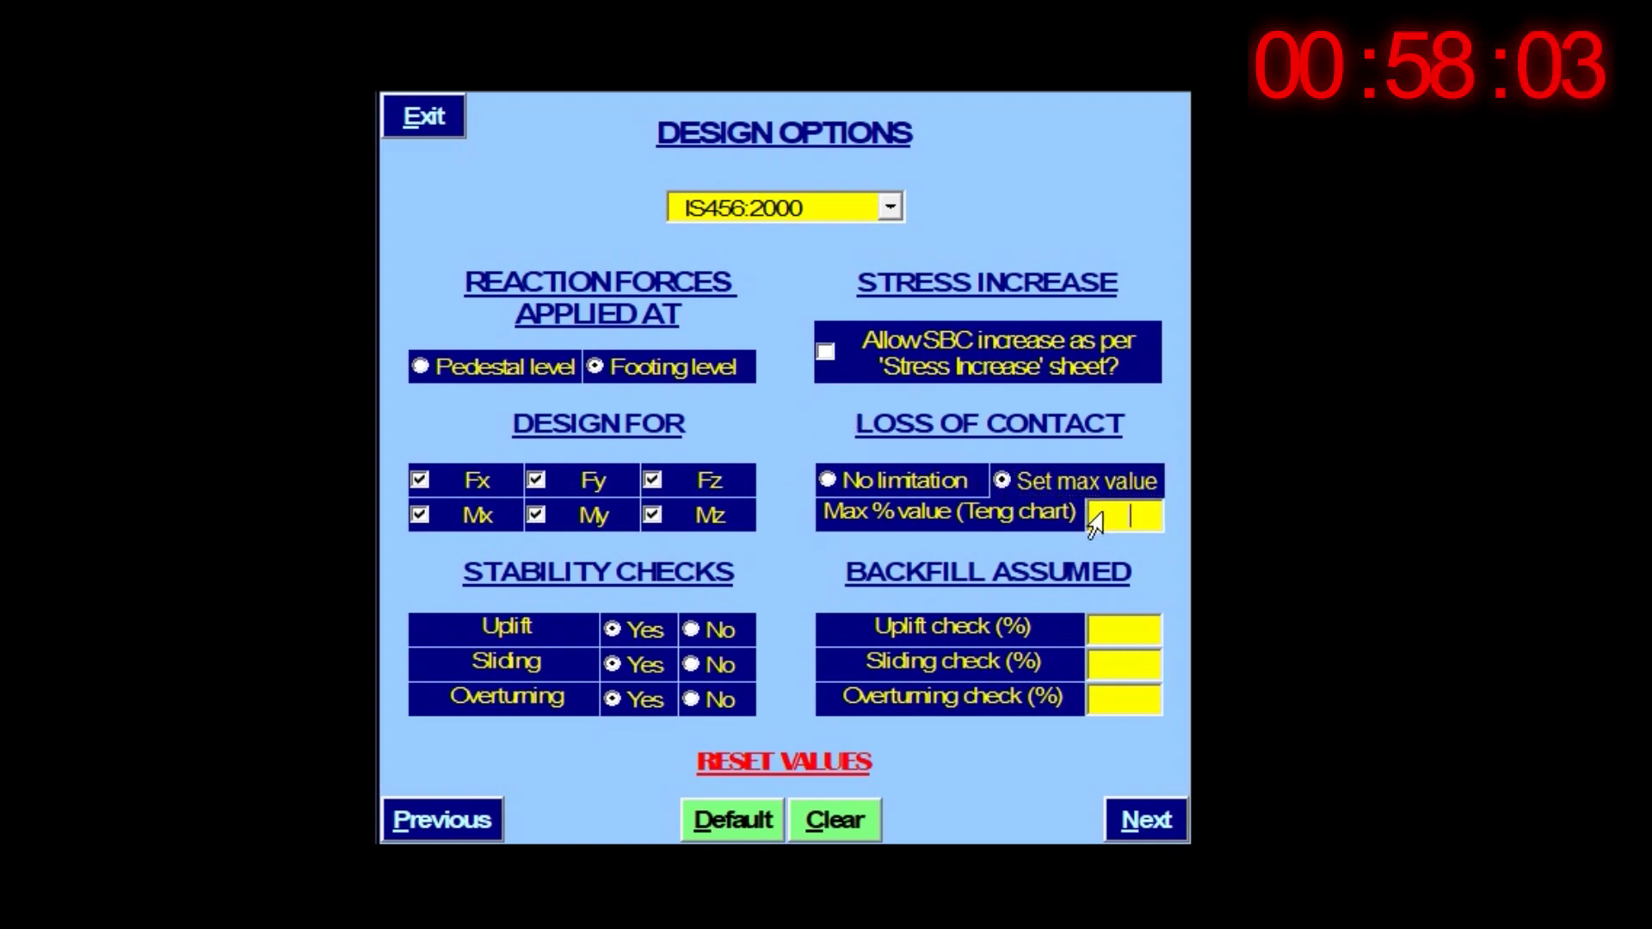
type("40")
key("Return")
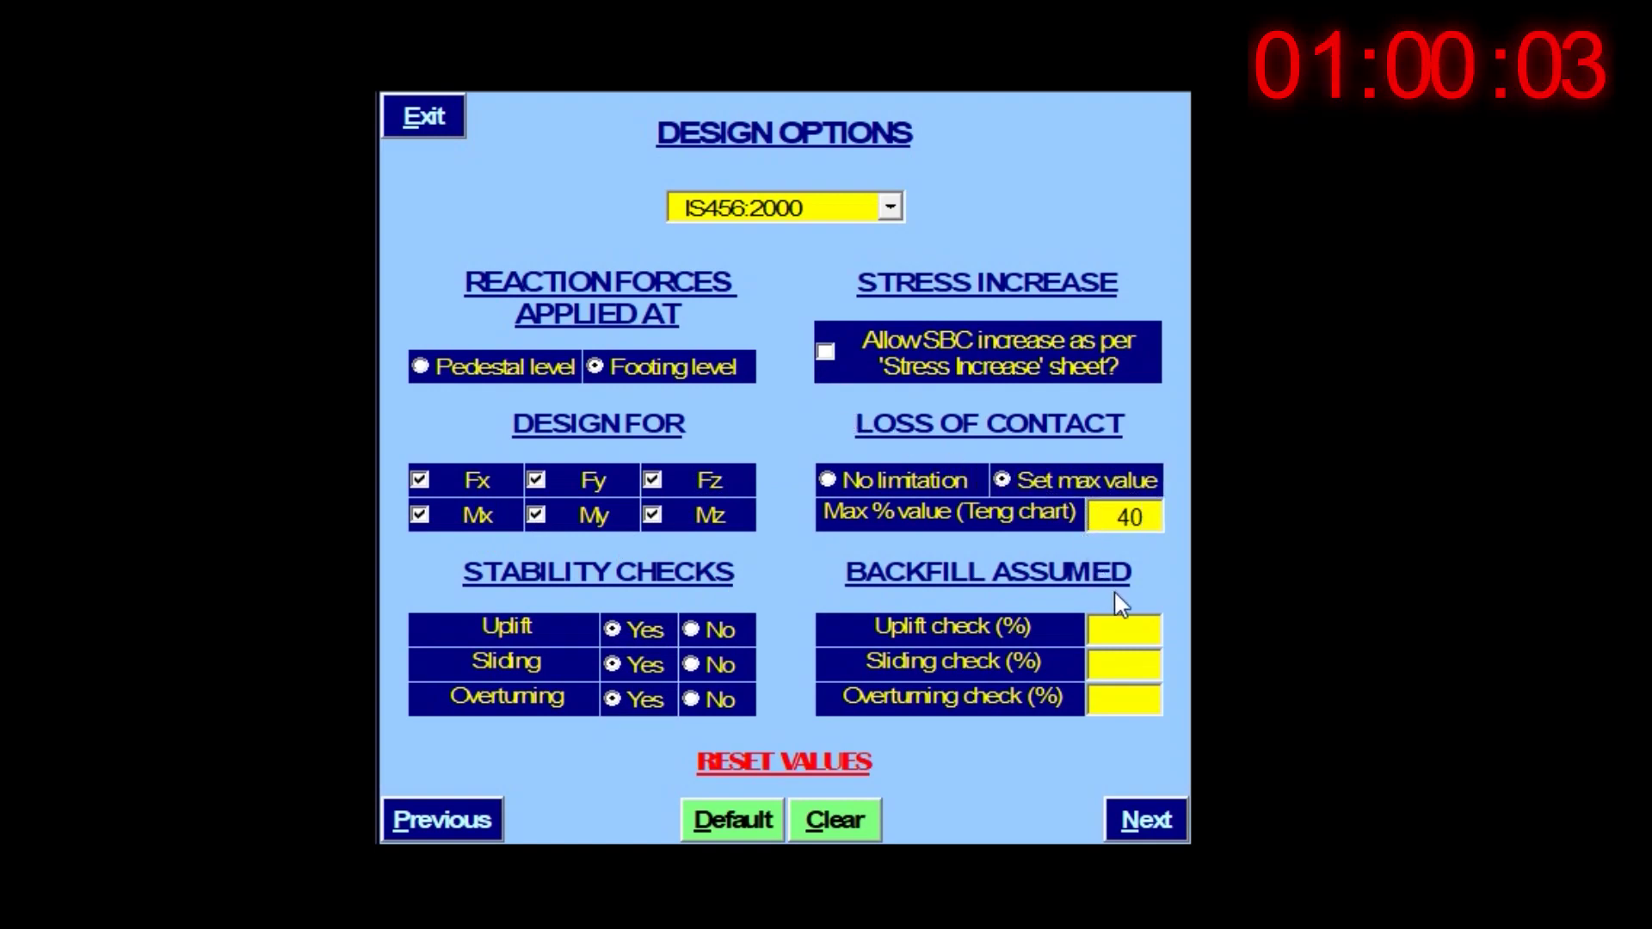
- Set the assumed backfill to 90% for uplift and 100% for both sliding and overturning, and proceed to Dimensions
left_click(1126, 630)
type("90")
left_click(1101, 665)
type("100")
left_click(1110, 698)
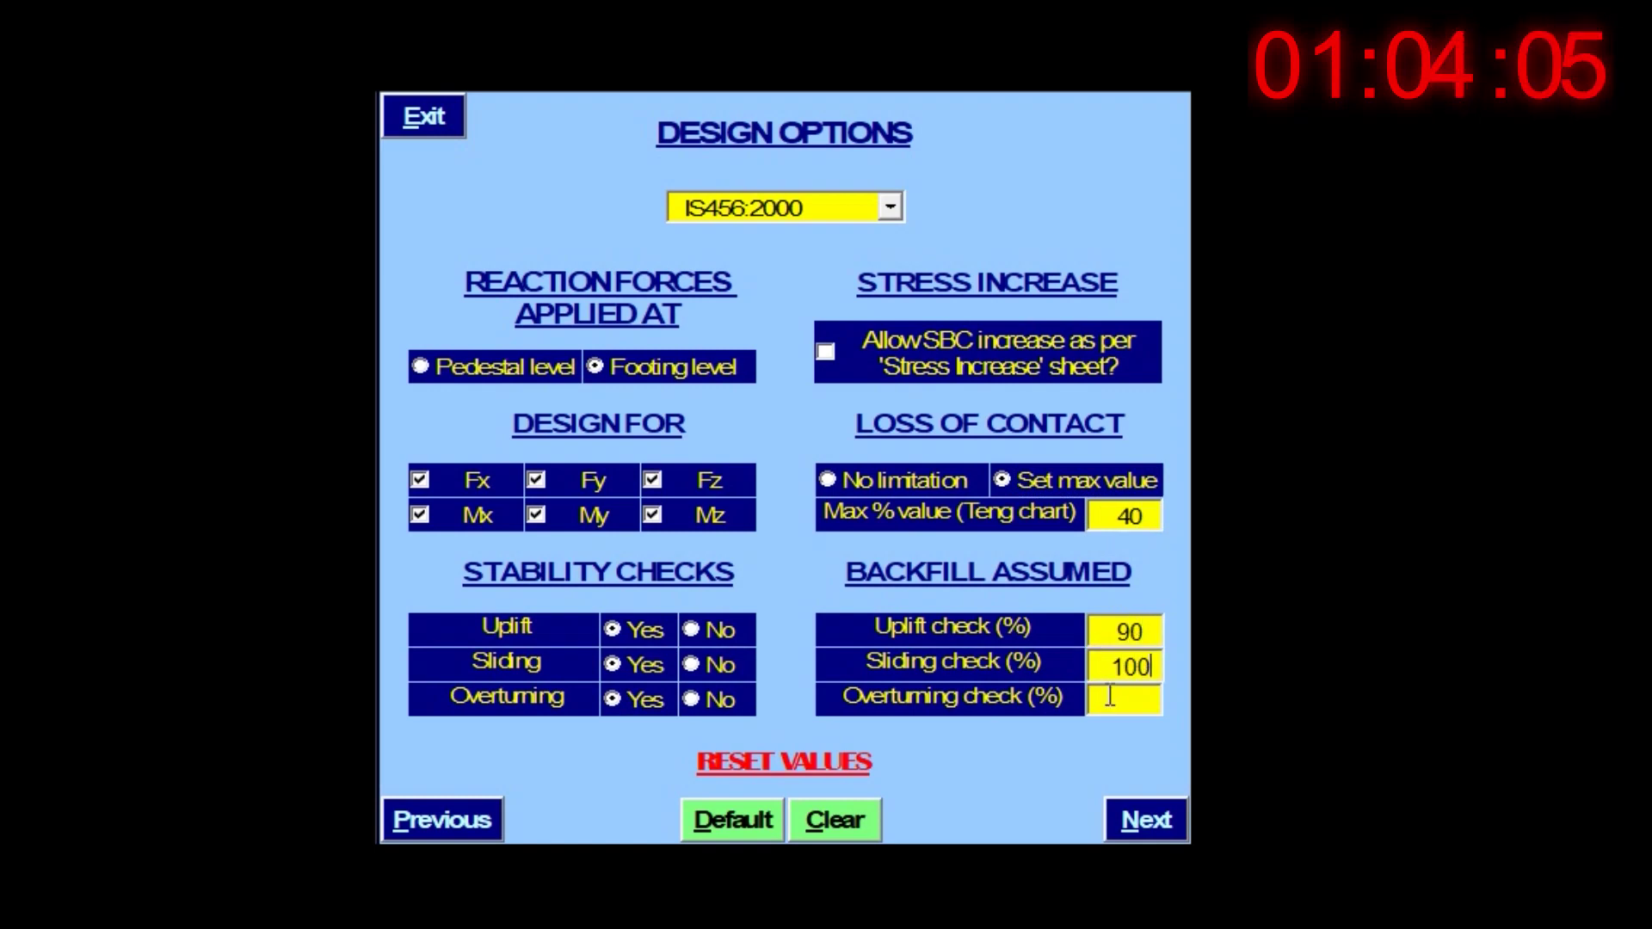
type("100")
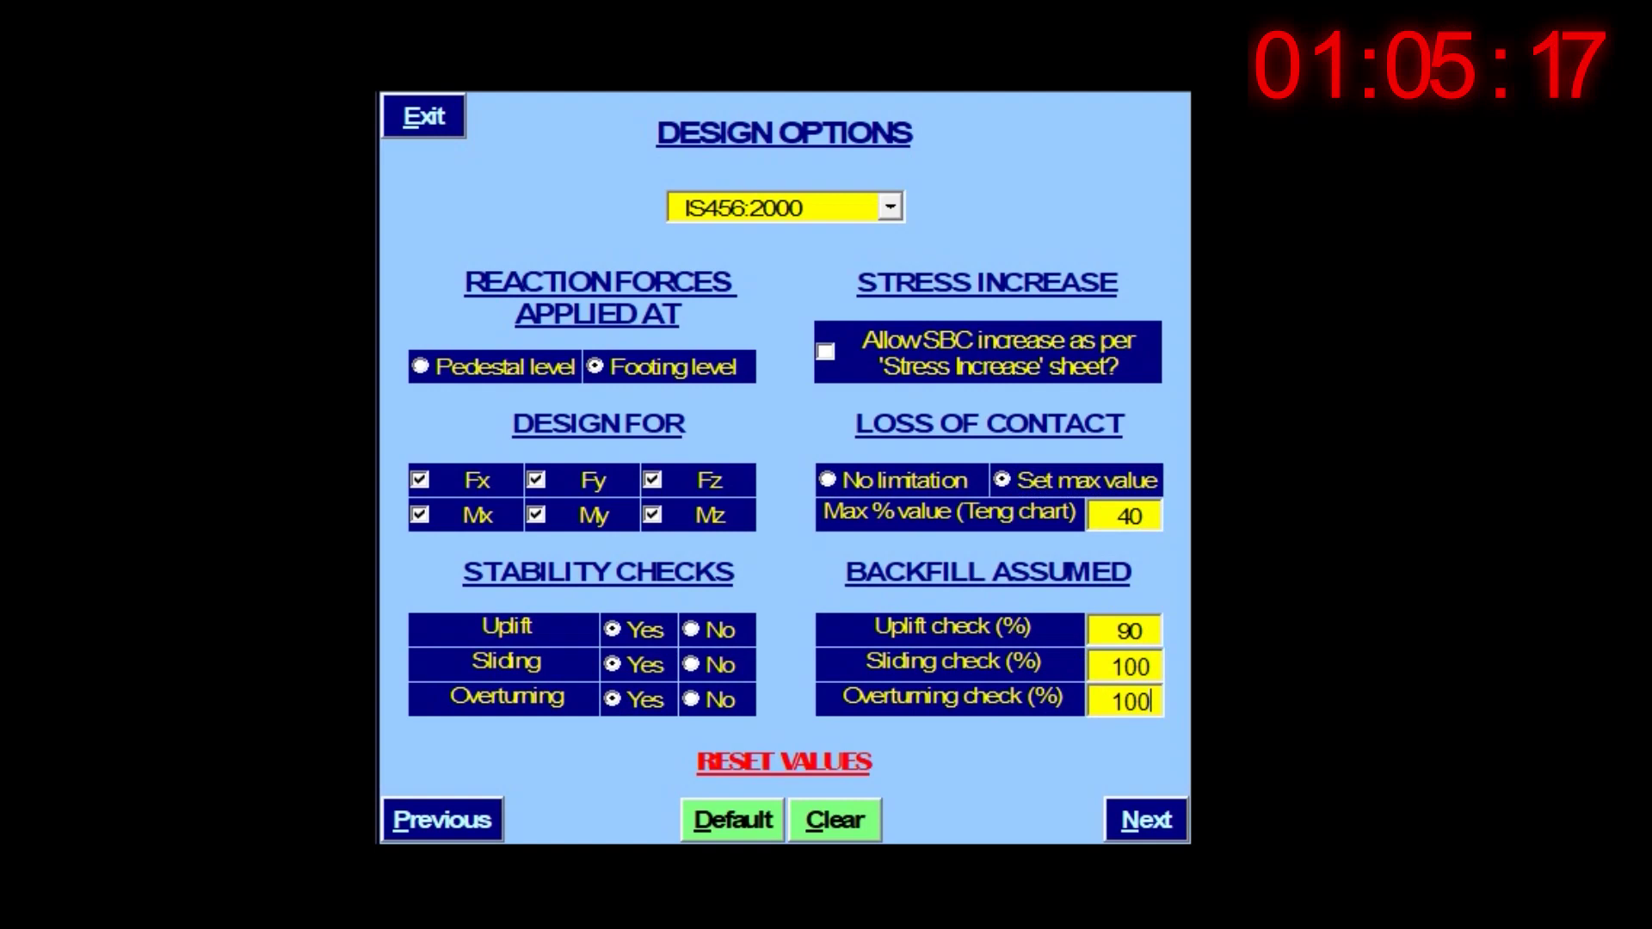
left_click(1148, 819)
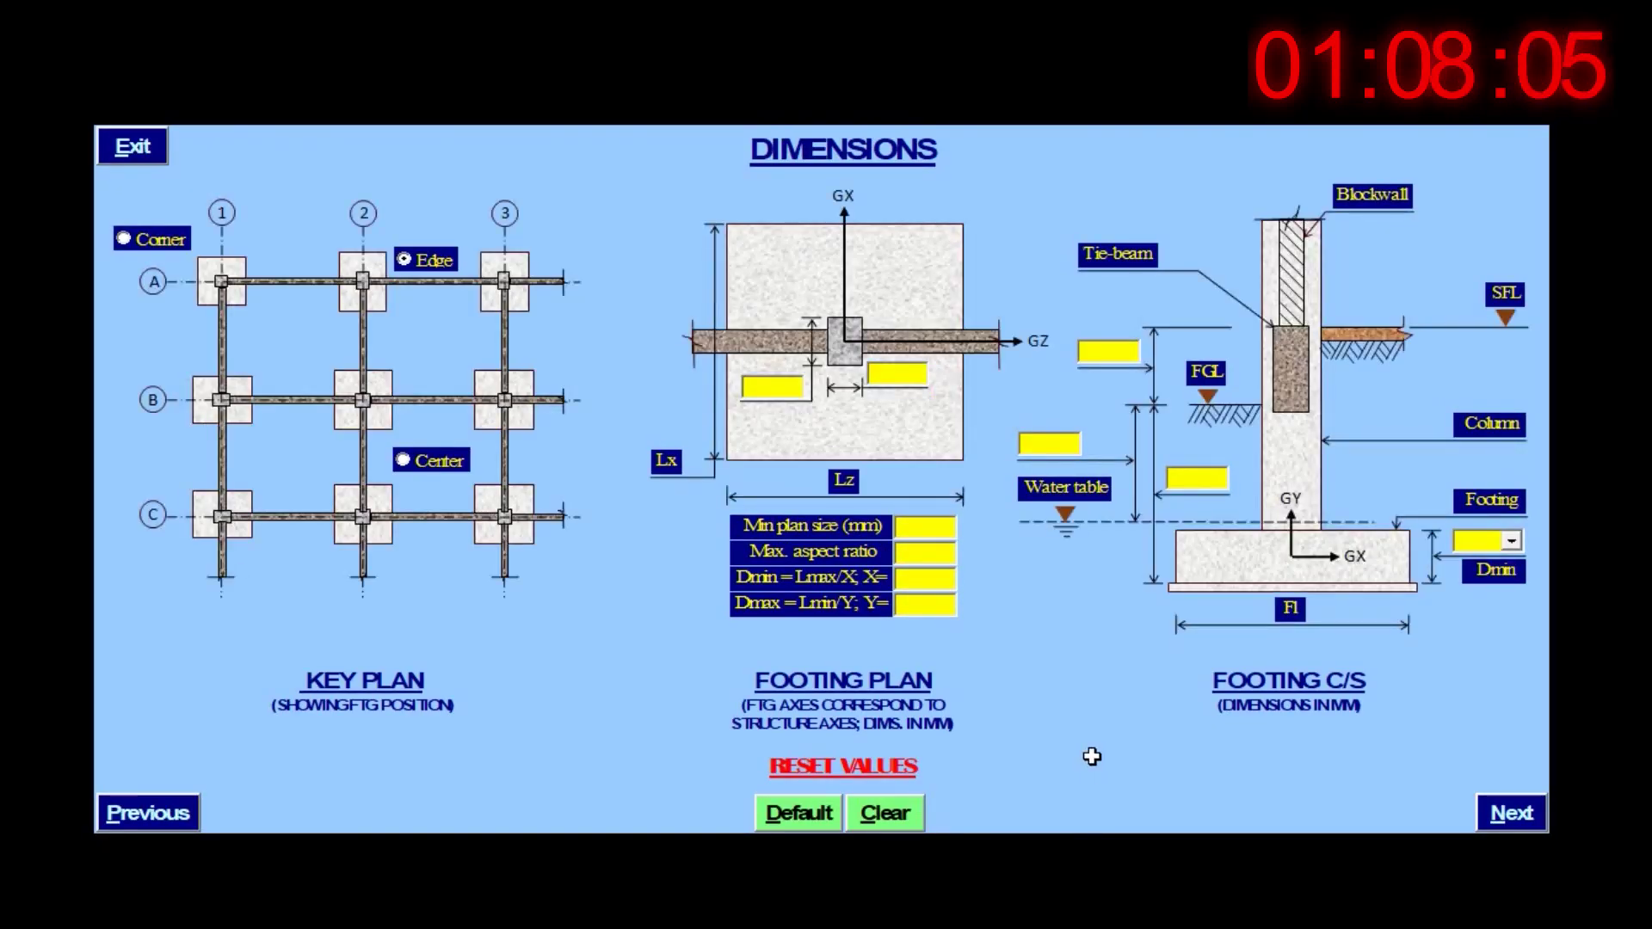
- Fill in the default dimensions, choose the Center footing position and set the column size along GX to 400 mm
left_click(805, 821)
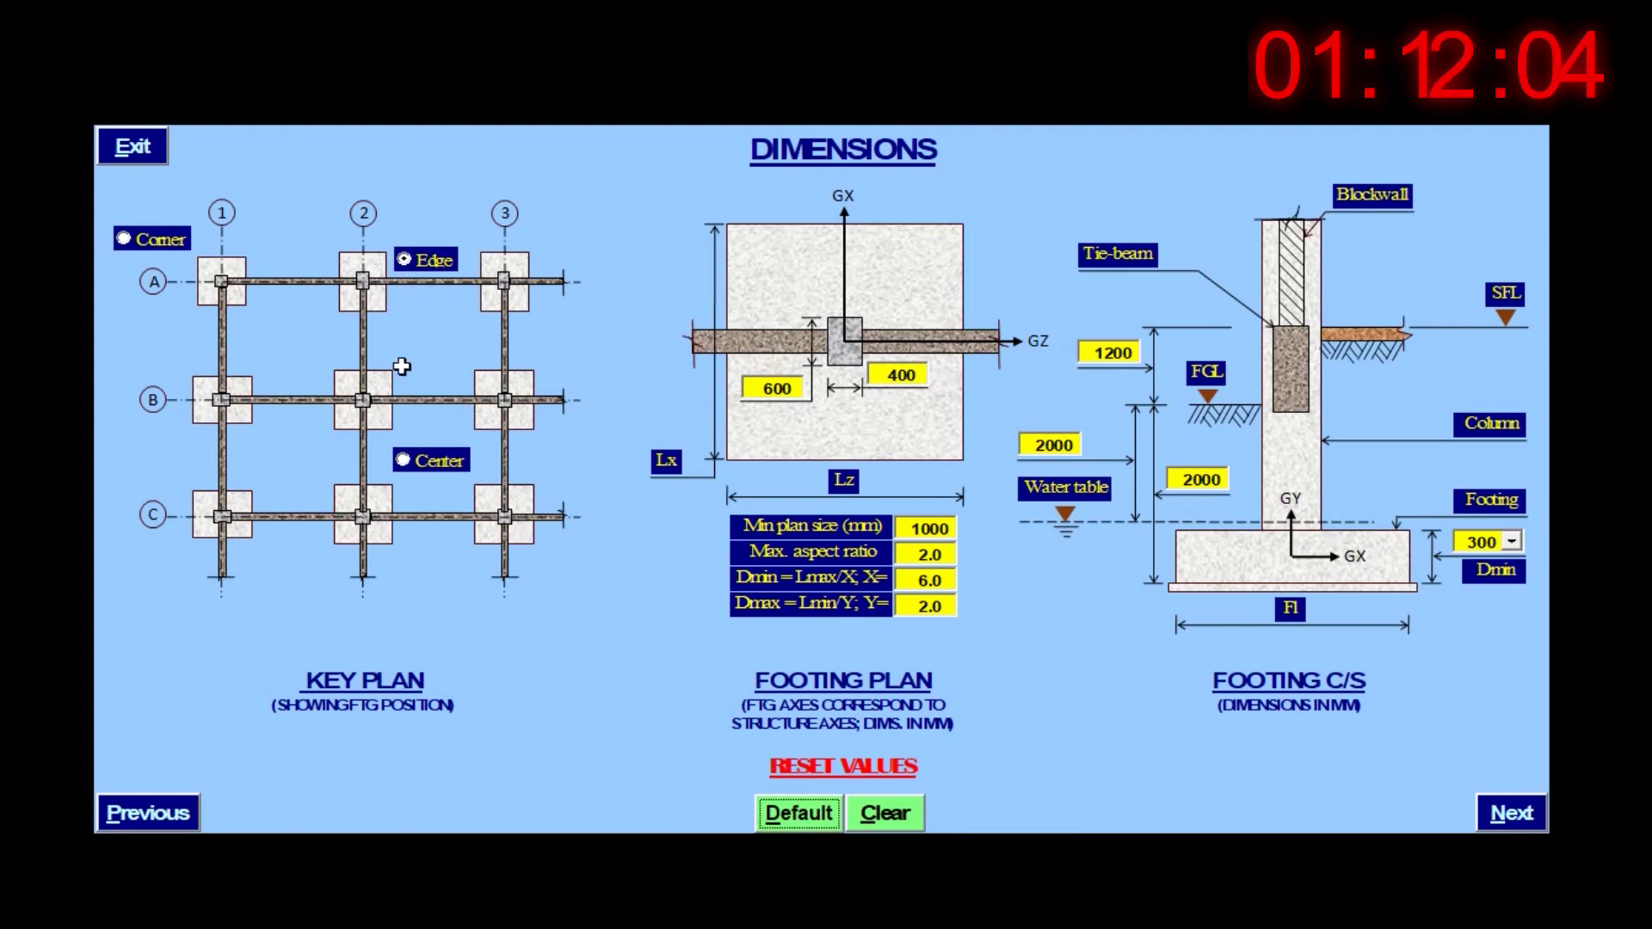
left_click(411, 460)
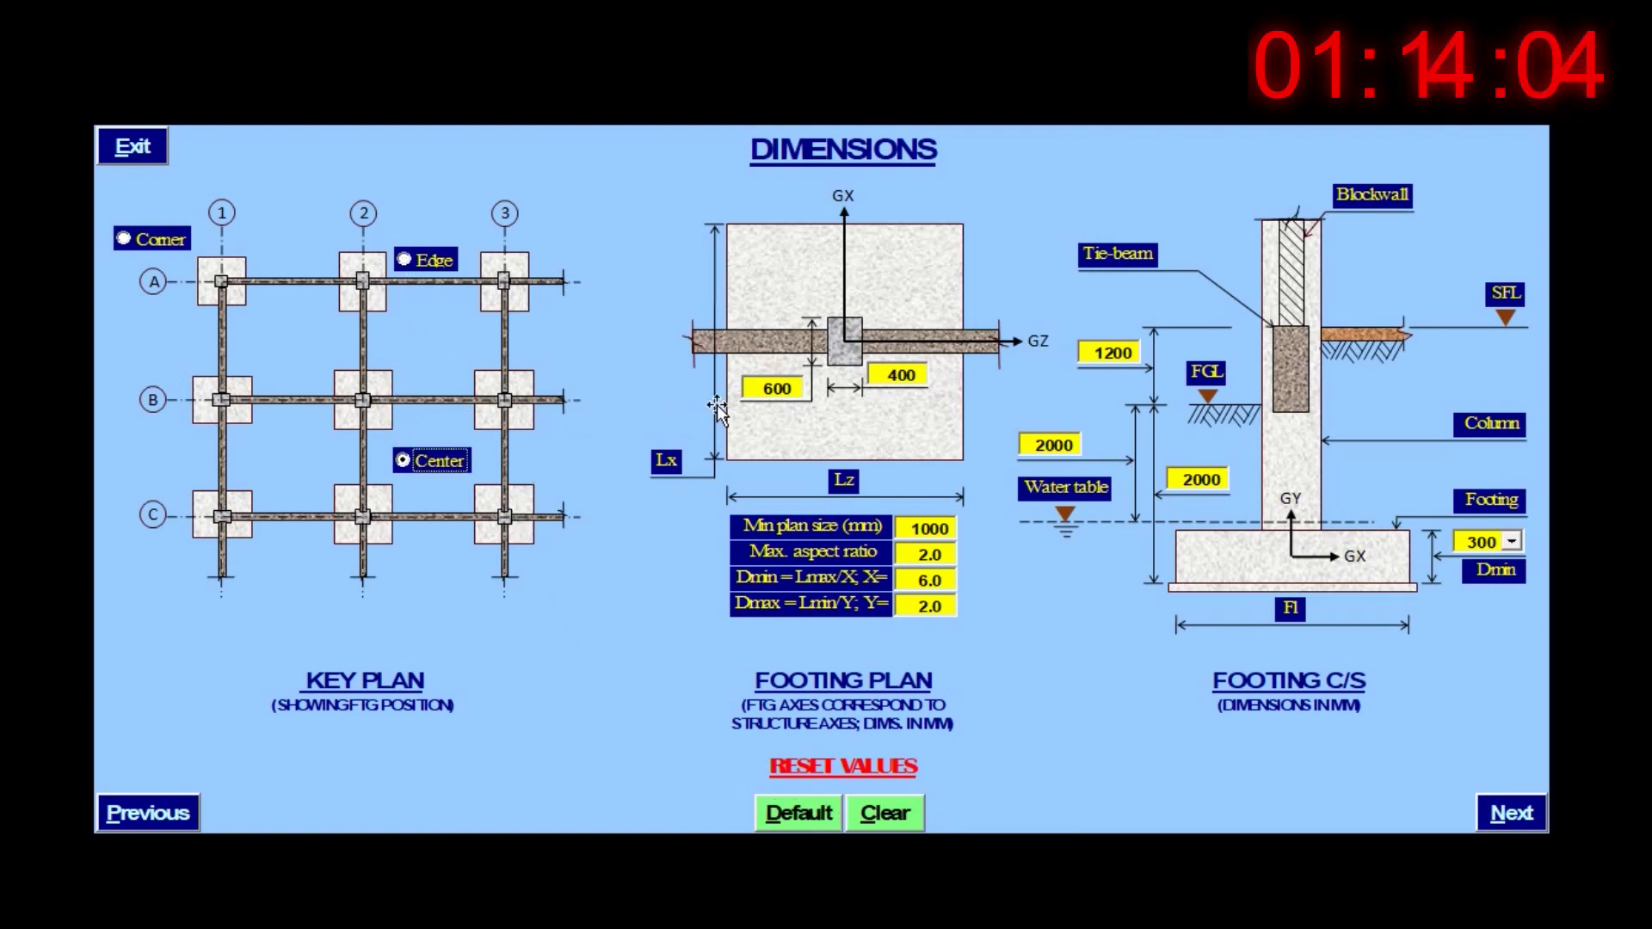
left_click(757, 389)
type("400")
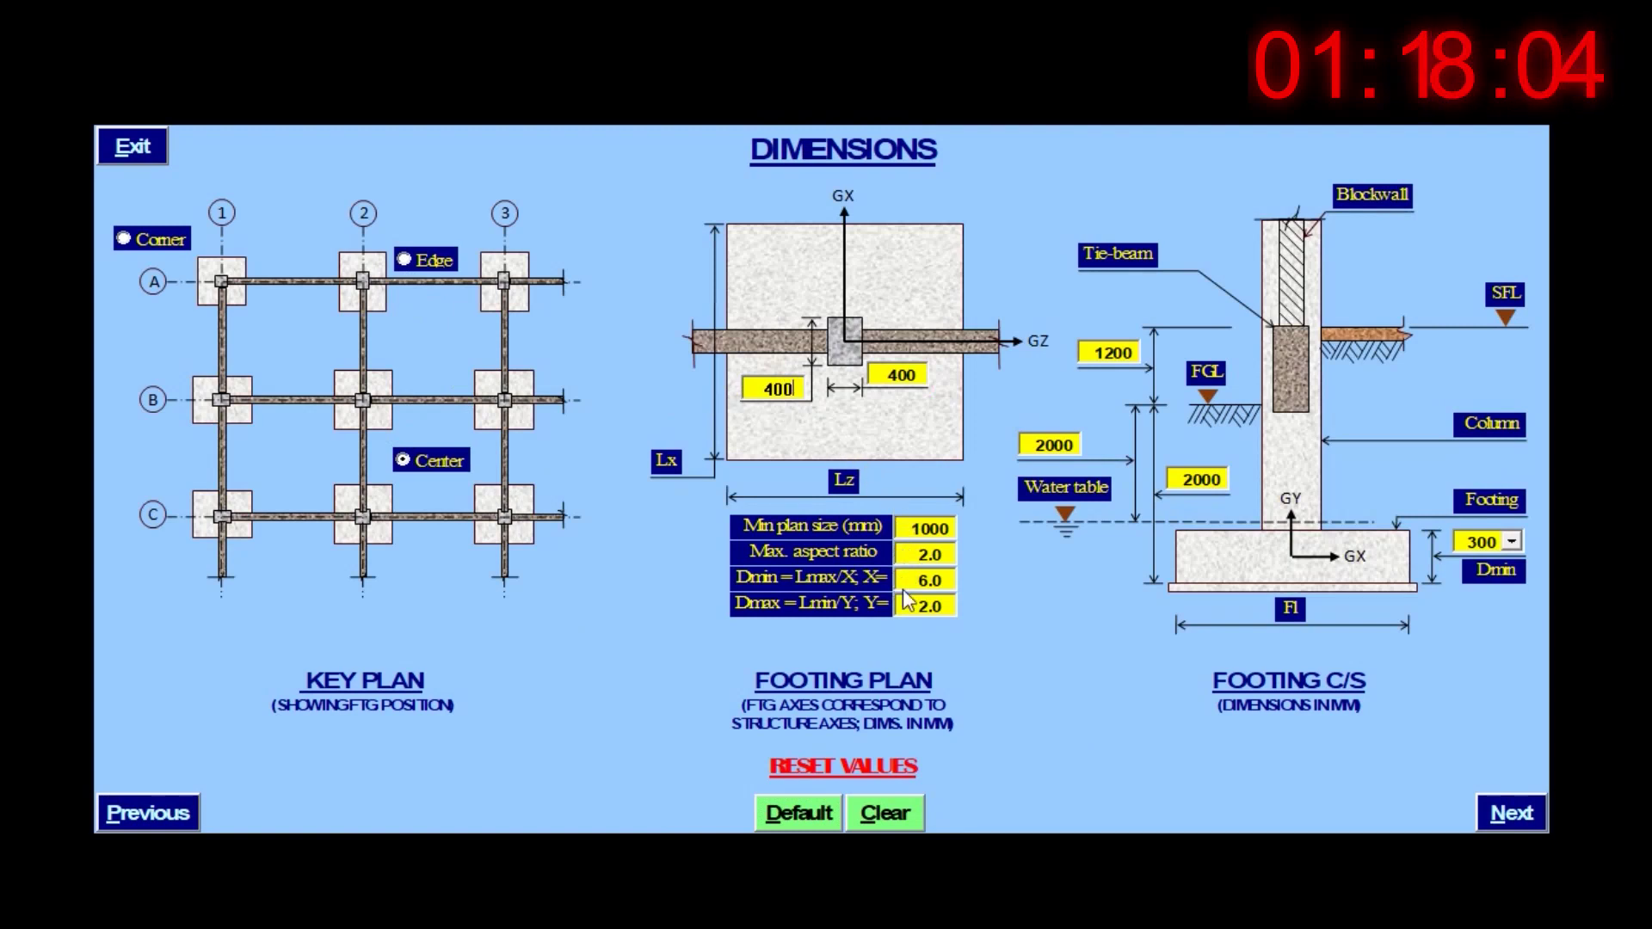
- Set the height from FGL to SFL to 450 mm and the water table depth below FGL to 3000 mm
double_click(1081, 360)
type("450")
left_click(1021, 443)
type("3000")
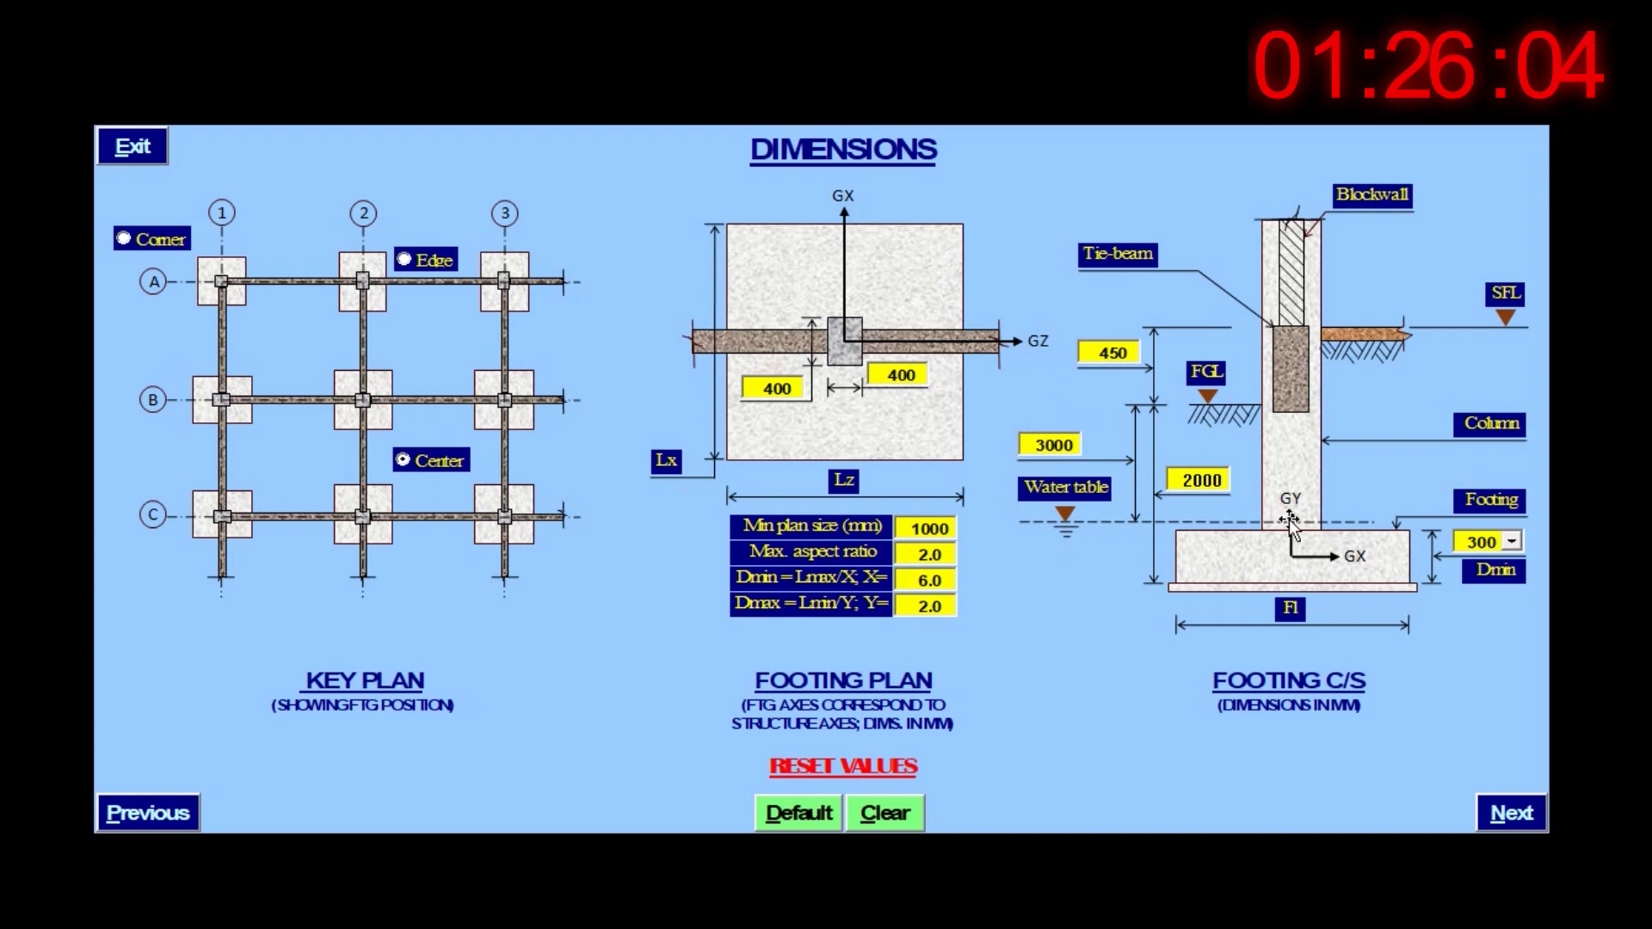
- Select 300 mm as the minimum footing depth Dmin and proceed to Materials
left_click(1513, 545)
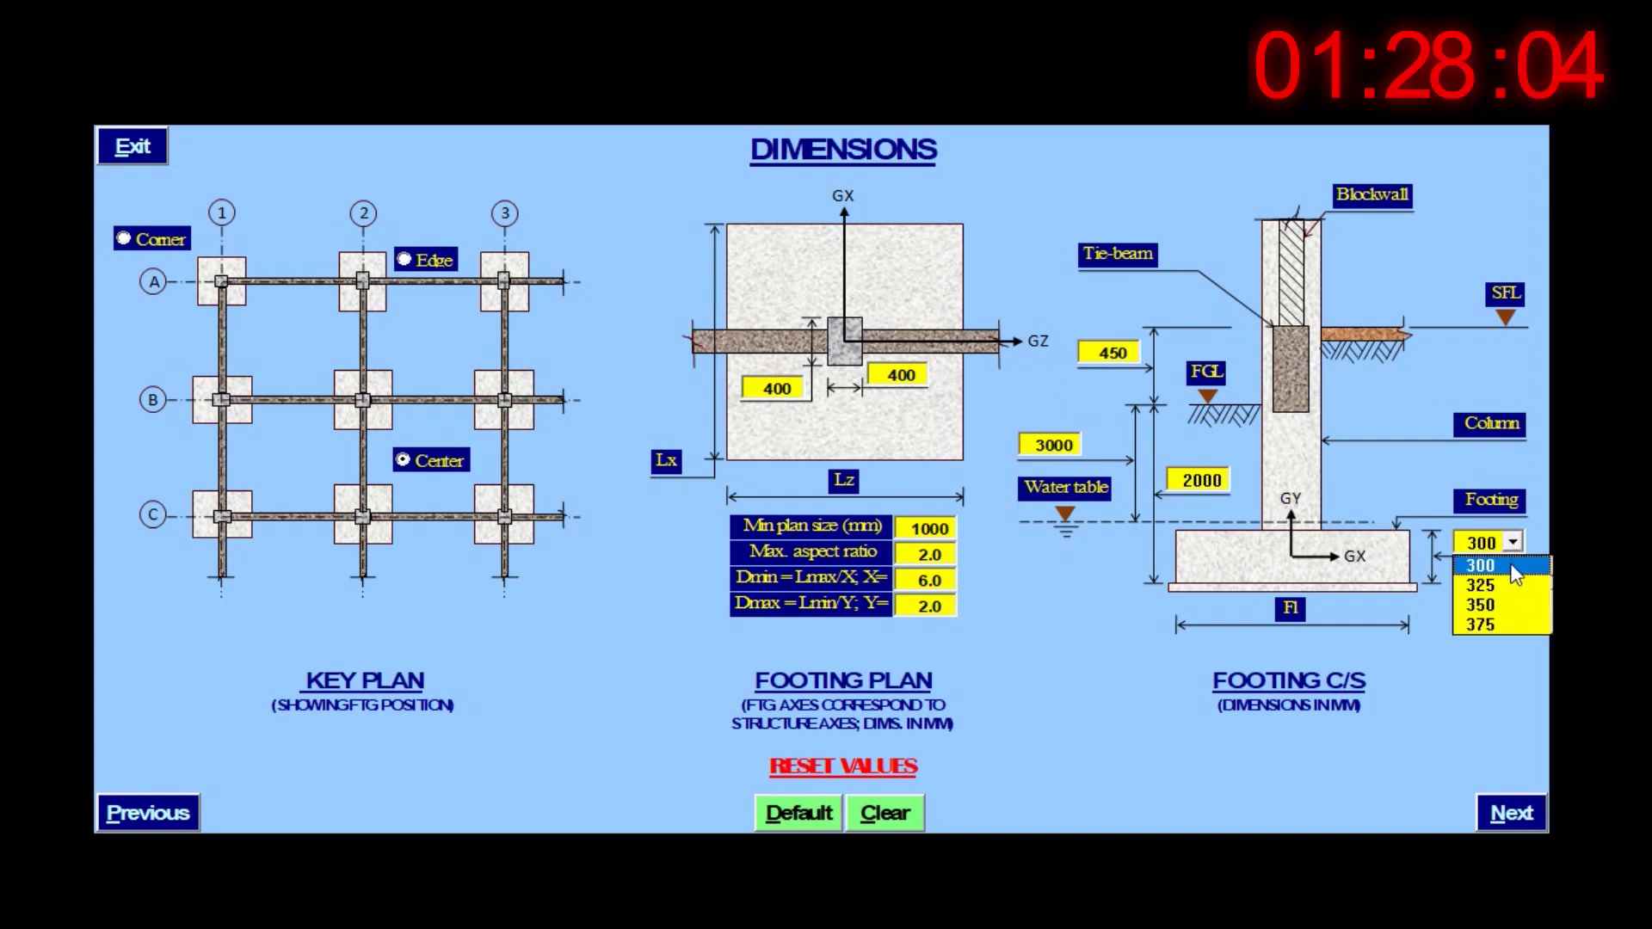
left_click(1507, 565)
left_click(1514, 801)
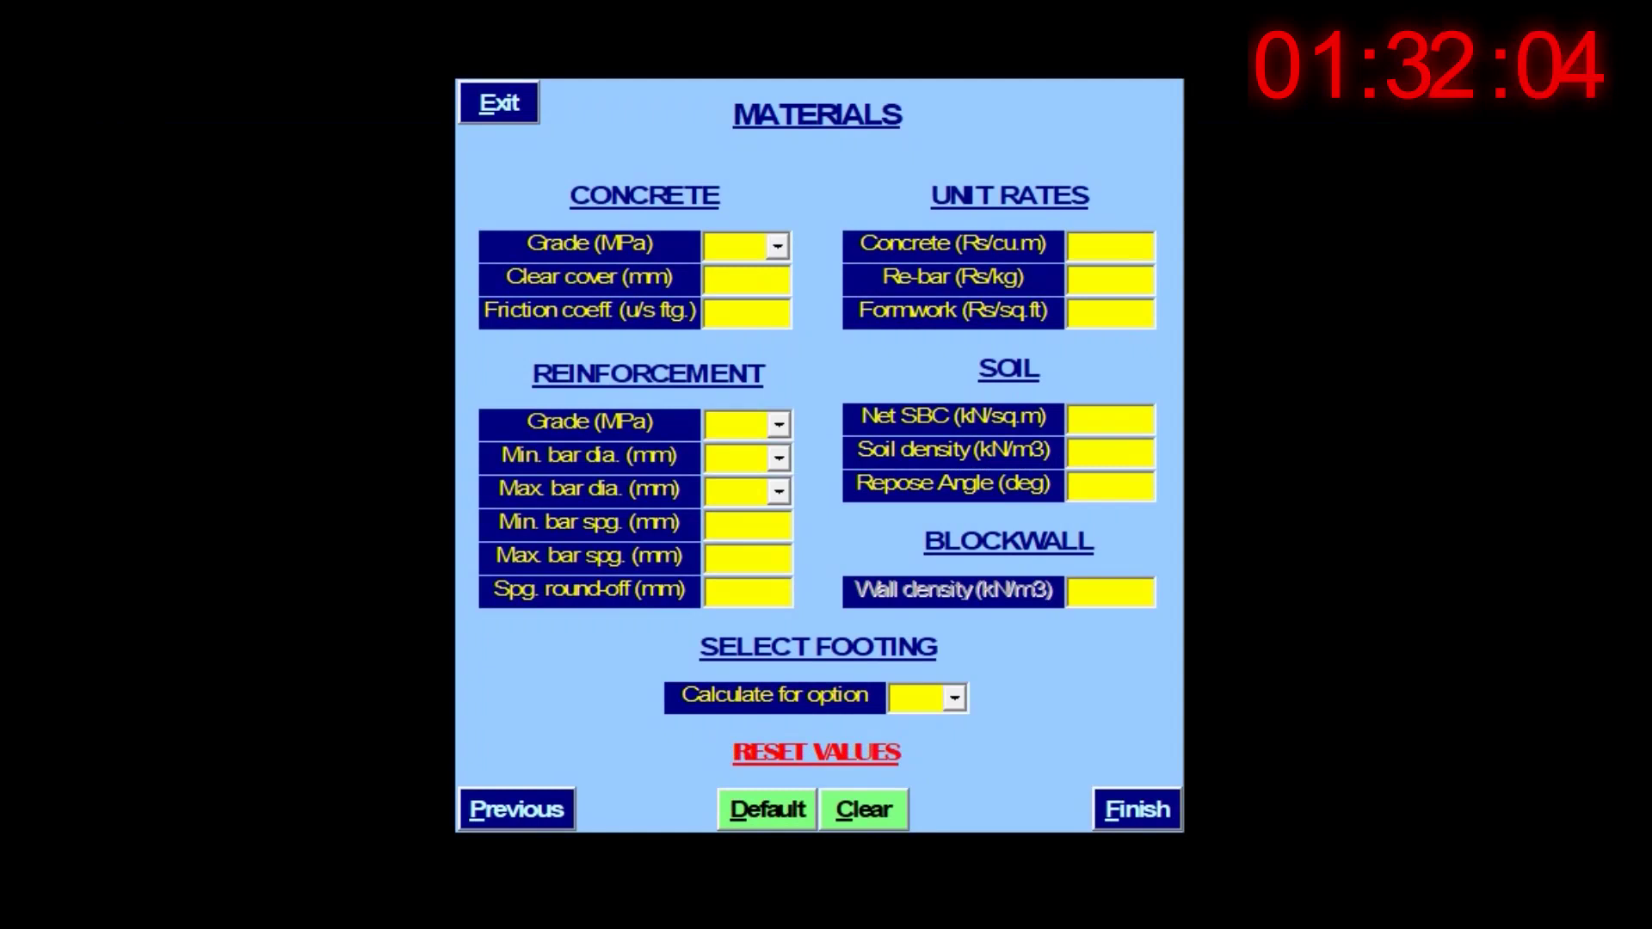
- Fill in the default material values, and set the concrete grade to 35 MPa with 75 mm clear cover
left_click(765, 818)
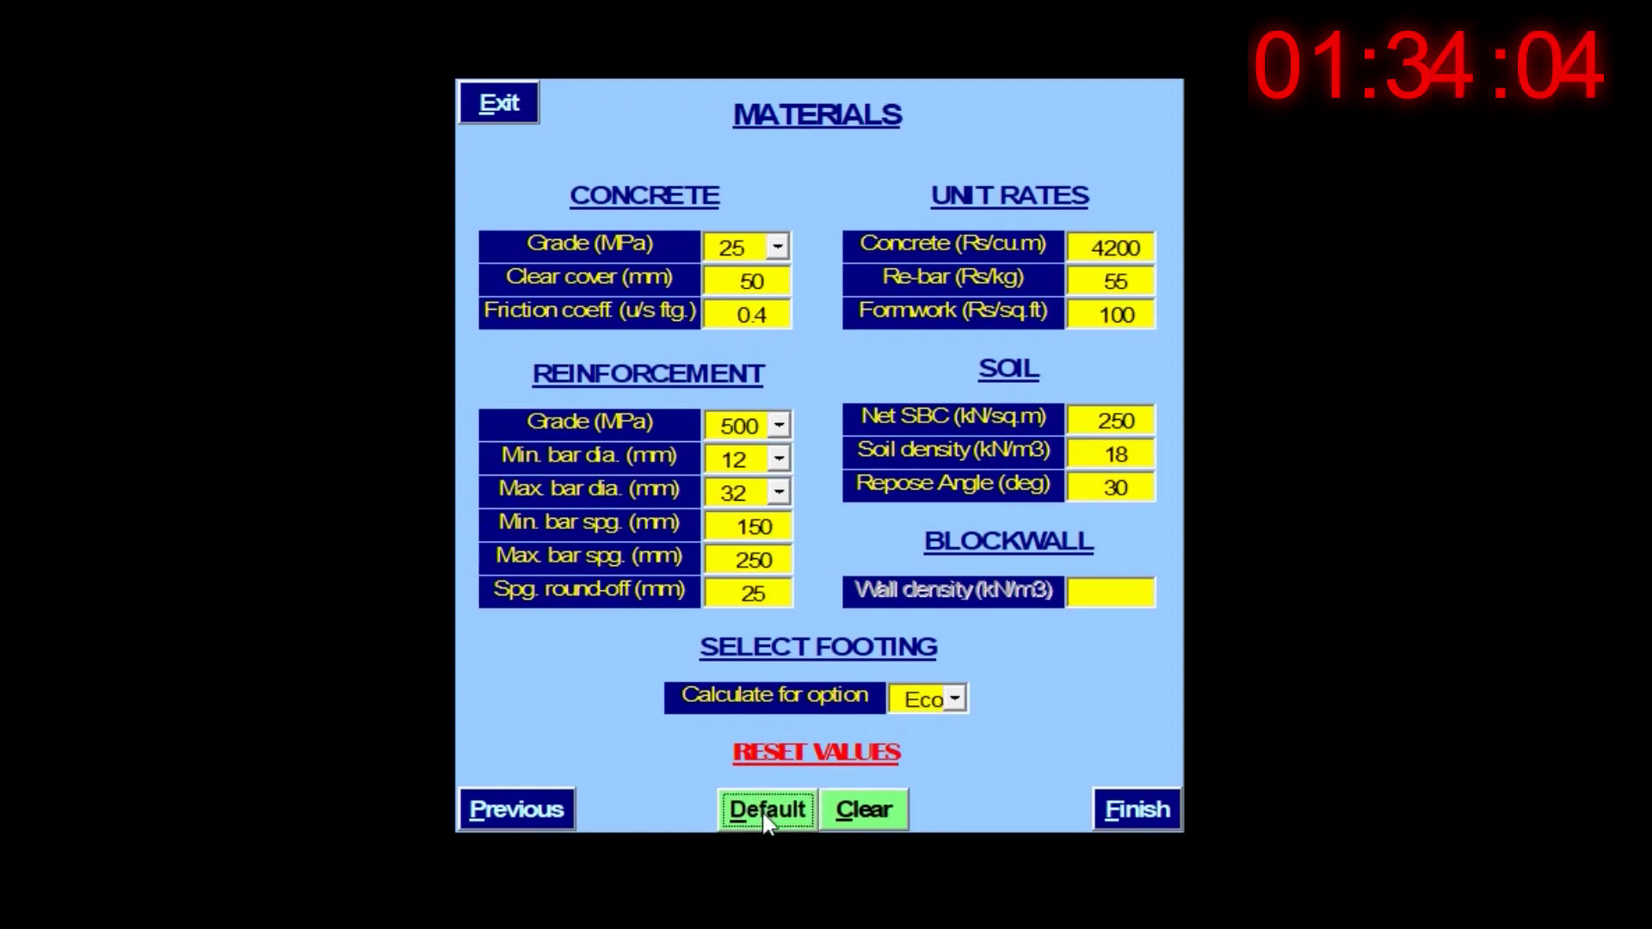
left_click(779, 247)
left_click(755, 353)
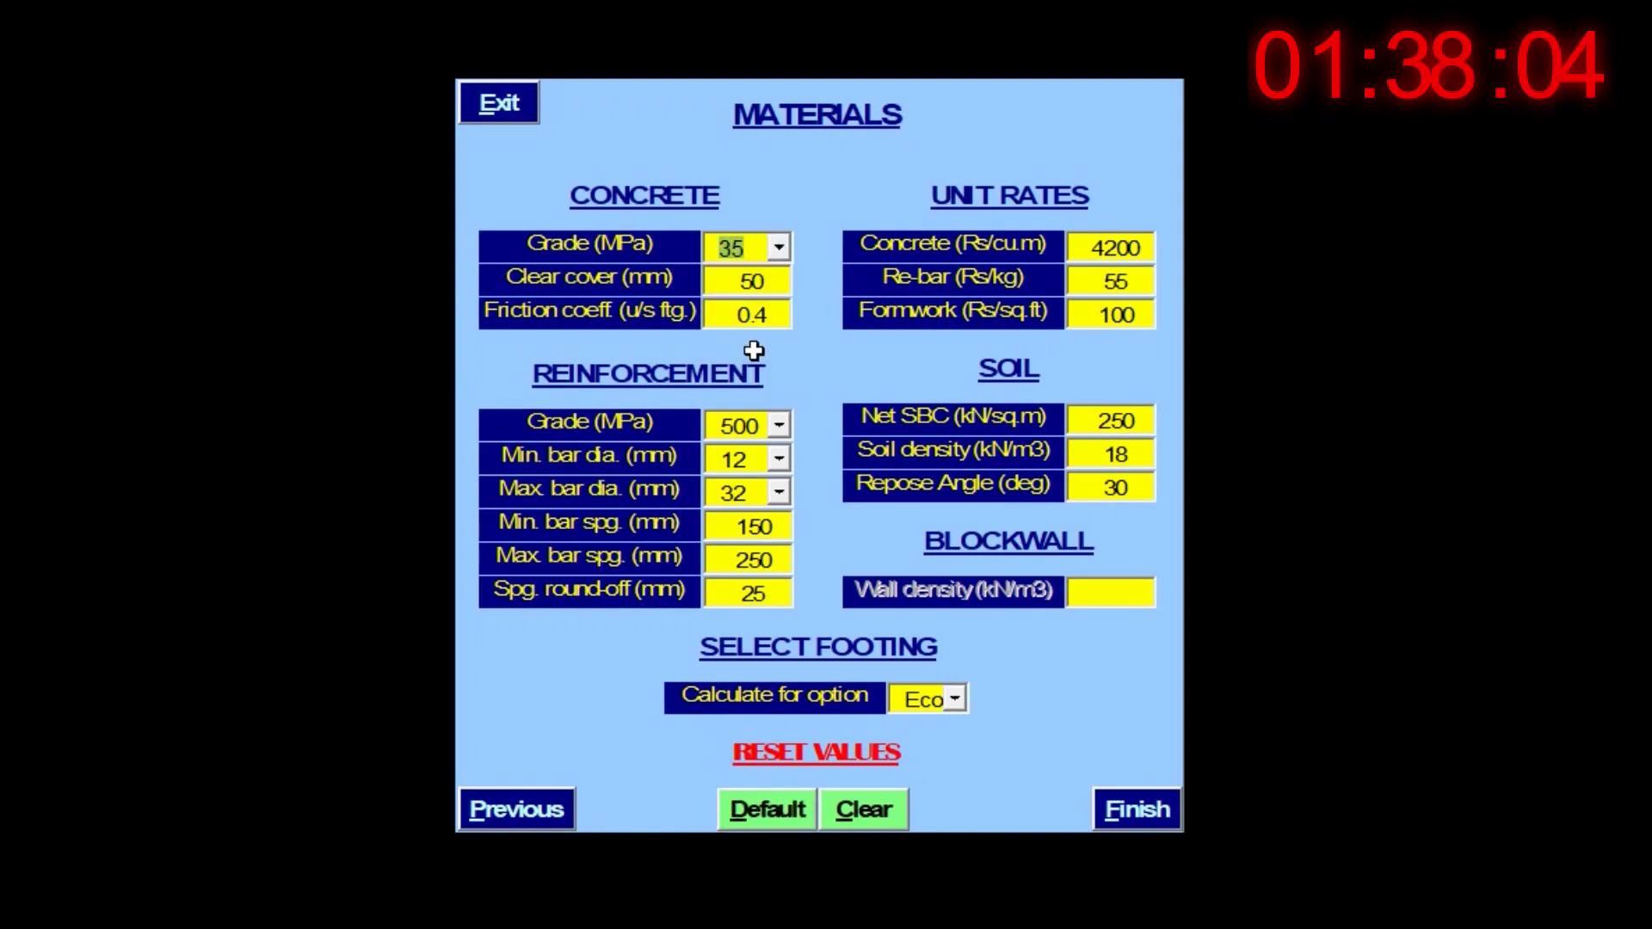
double_click(710, 289)
type("75")
key("Tab")
- Set the reinforcement grade to 415 MPa, the maximum bar diameter to 25 mm and the spacing round-off to 50 mm
left_click(781, 424)
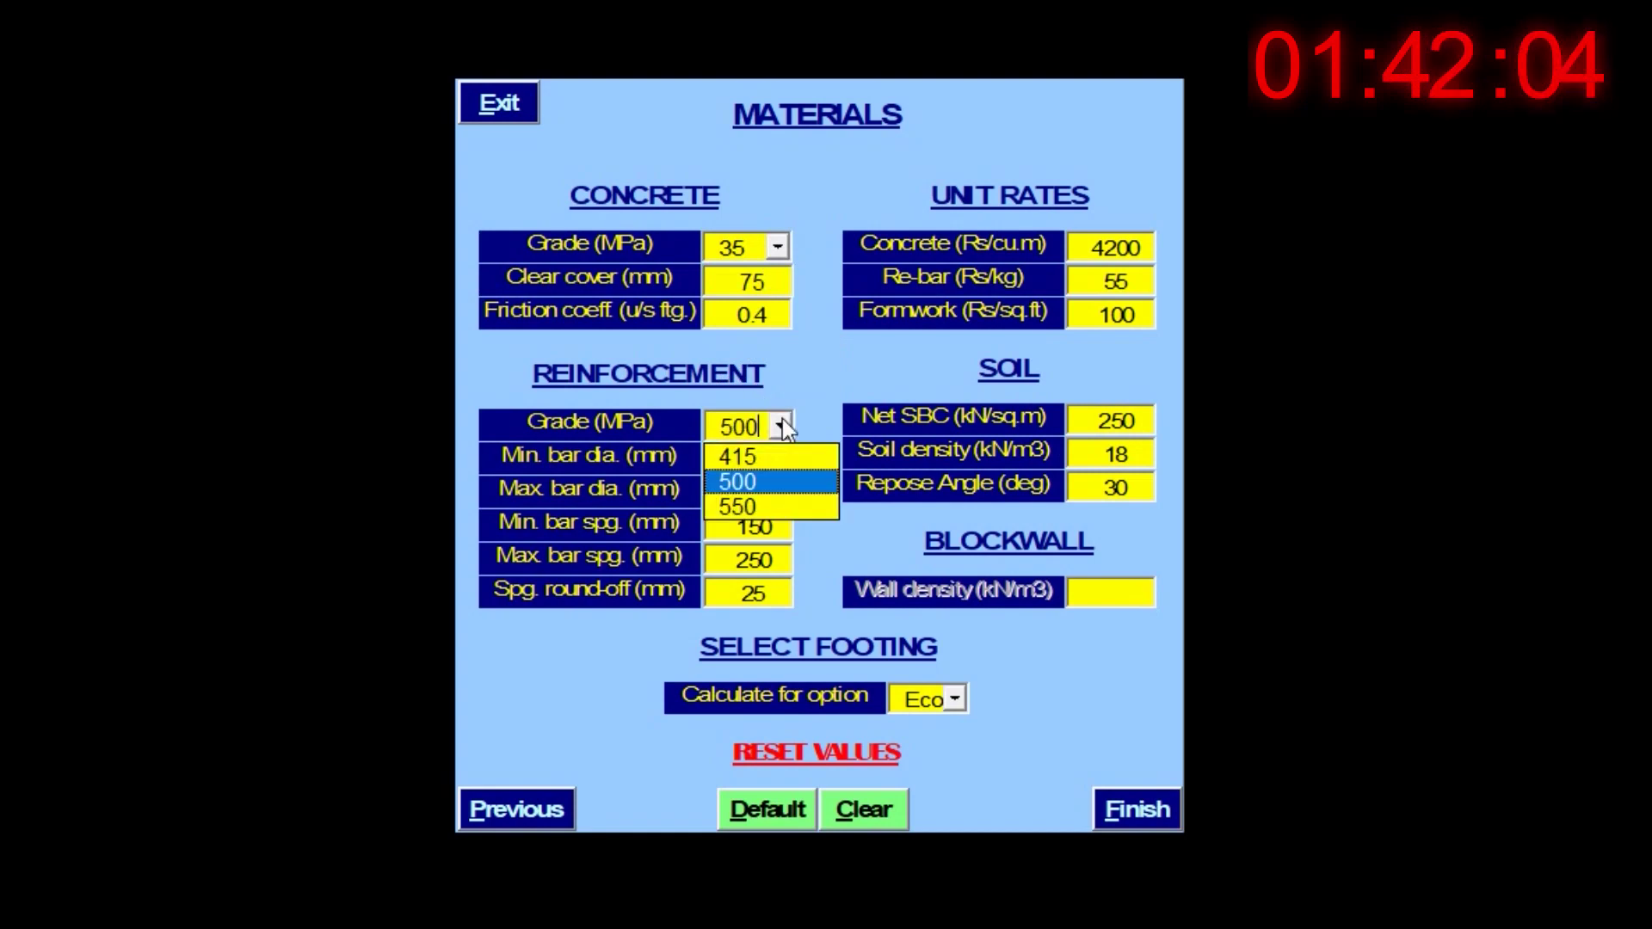
left_click(776, 458)
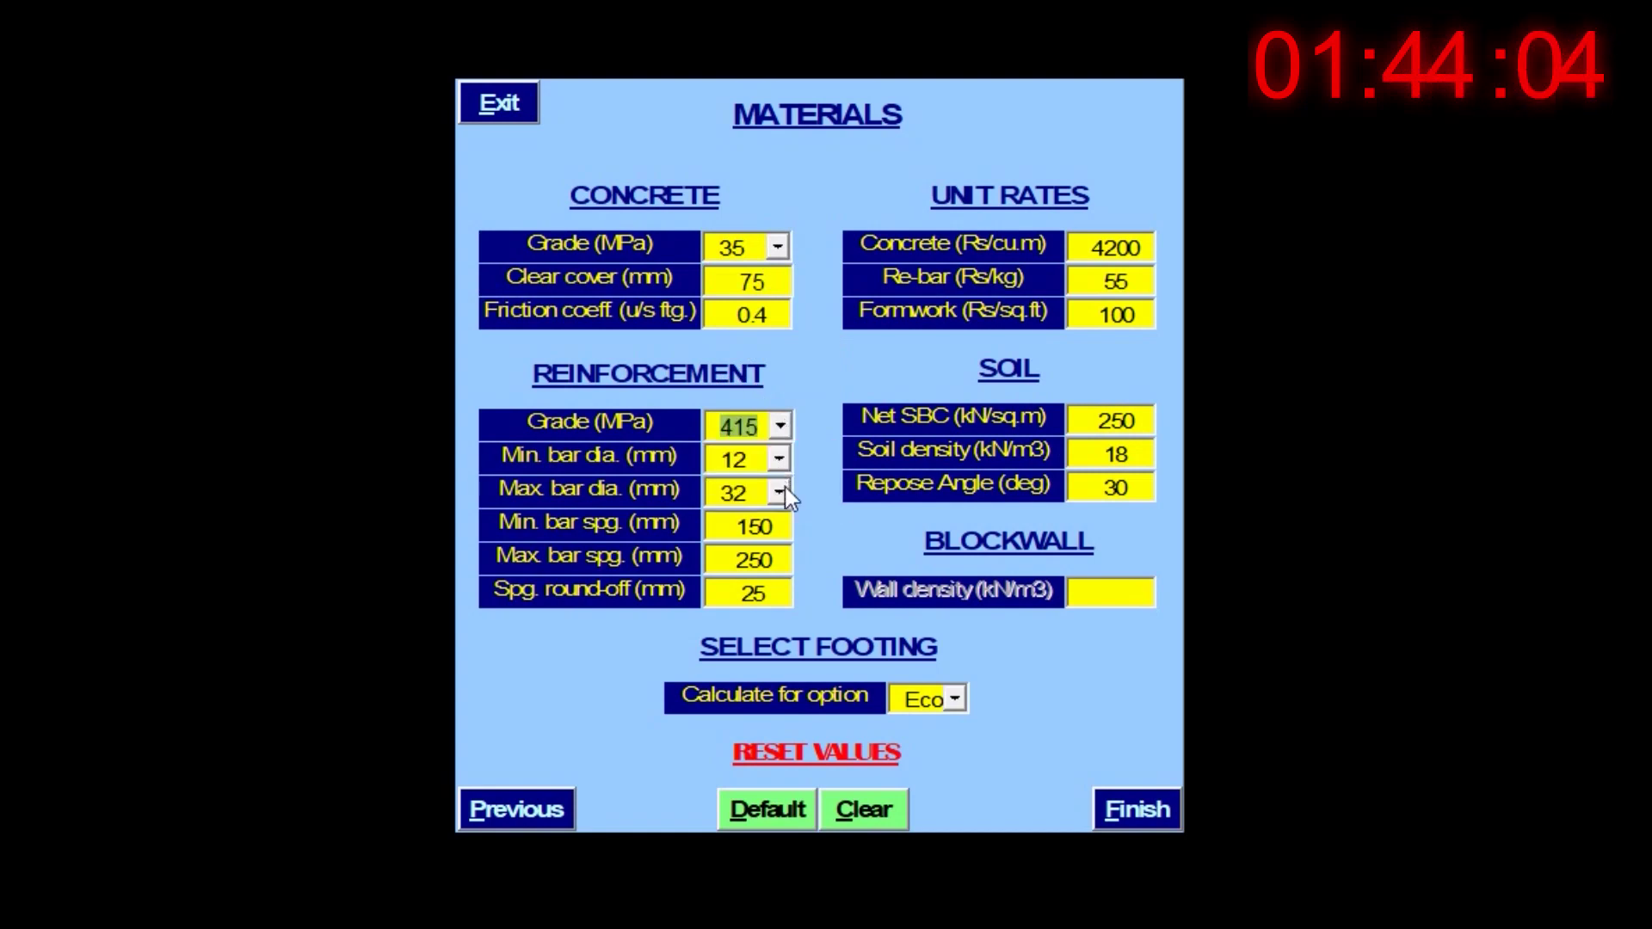
left_click(778, 492)
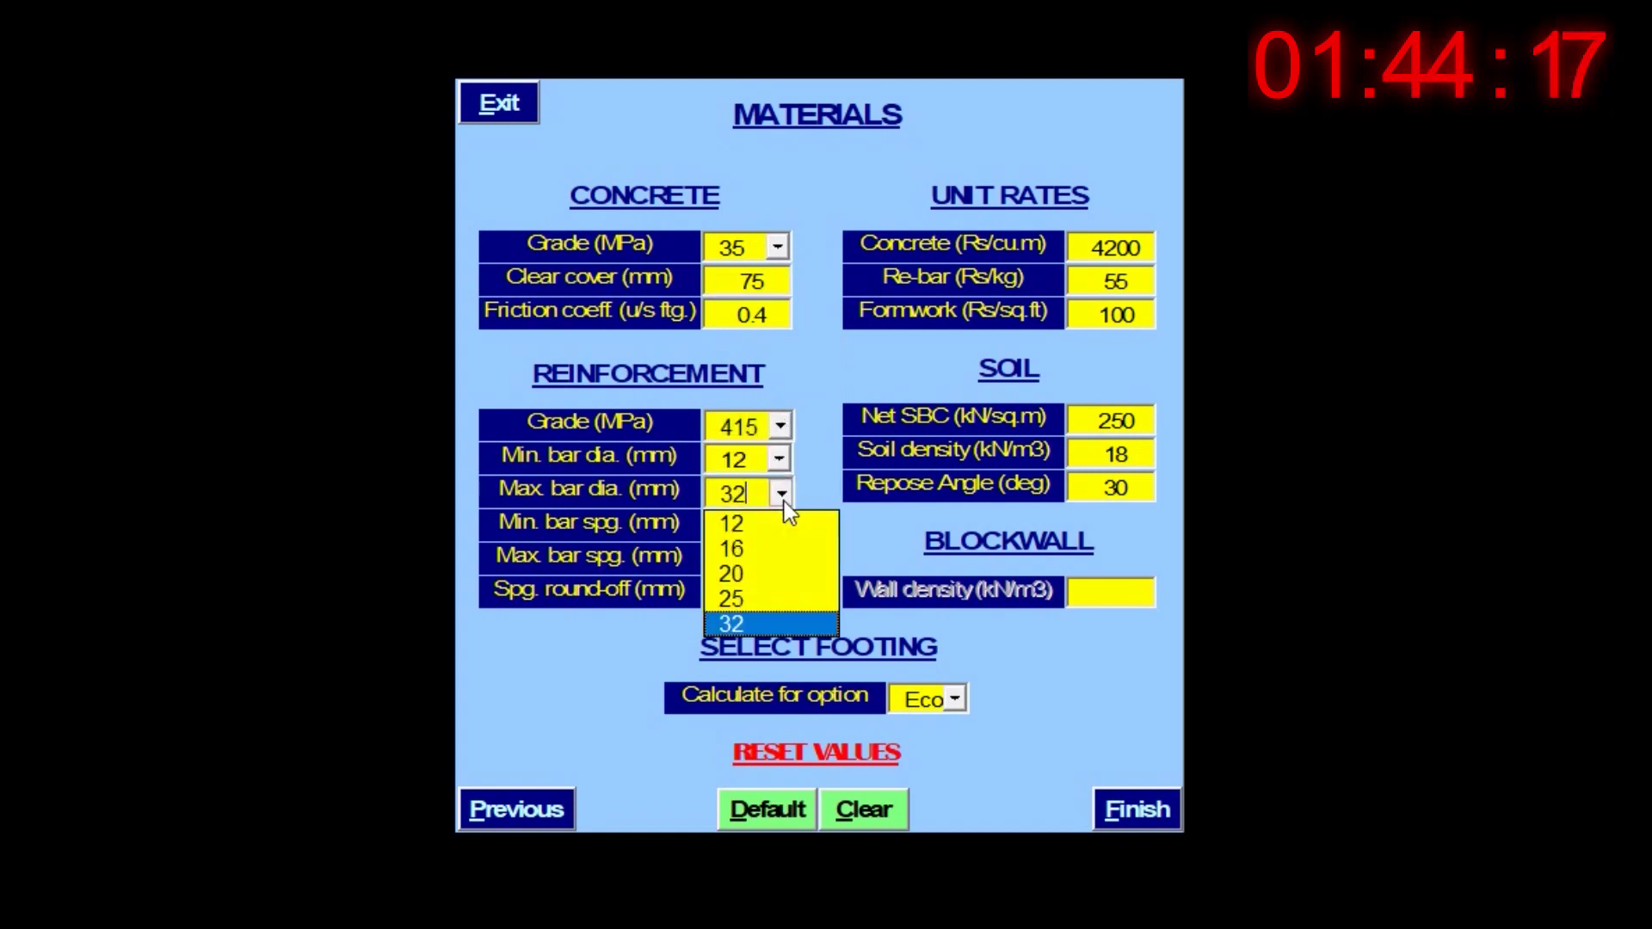
left_click(786, 595)
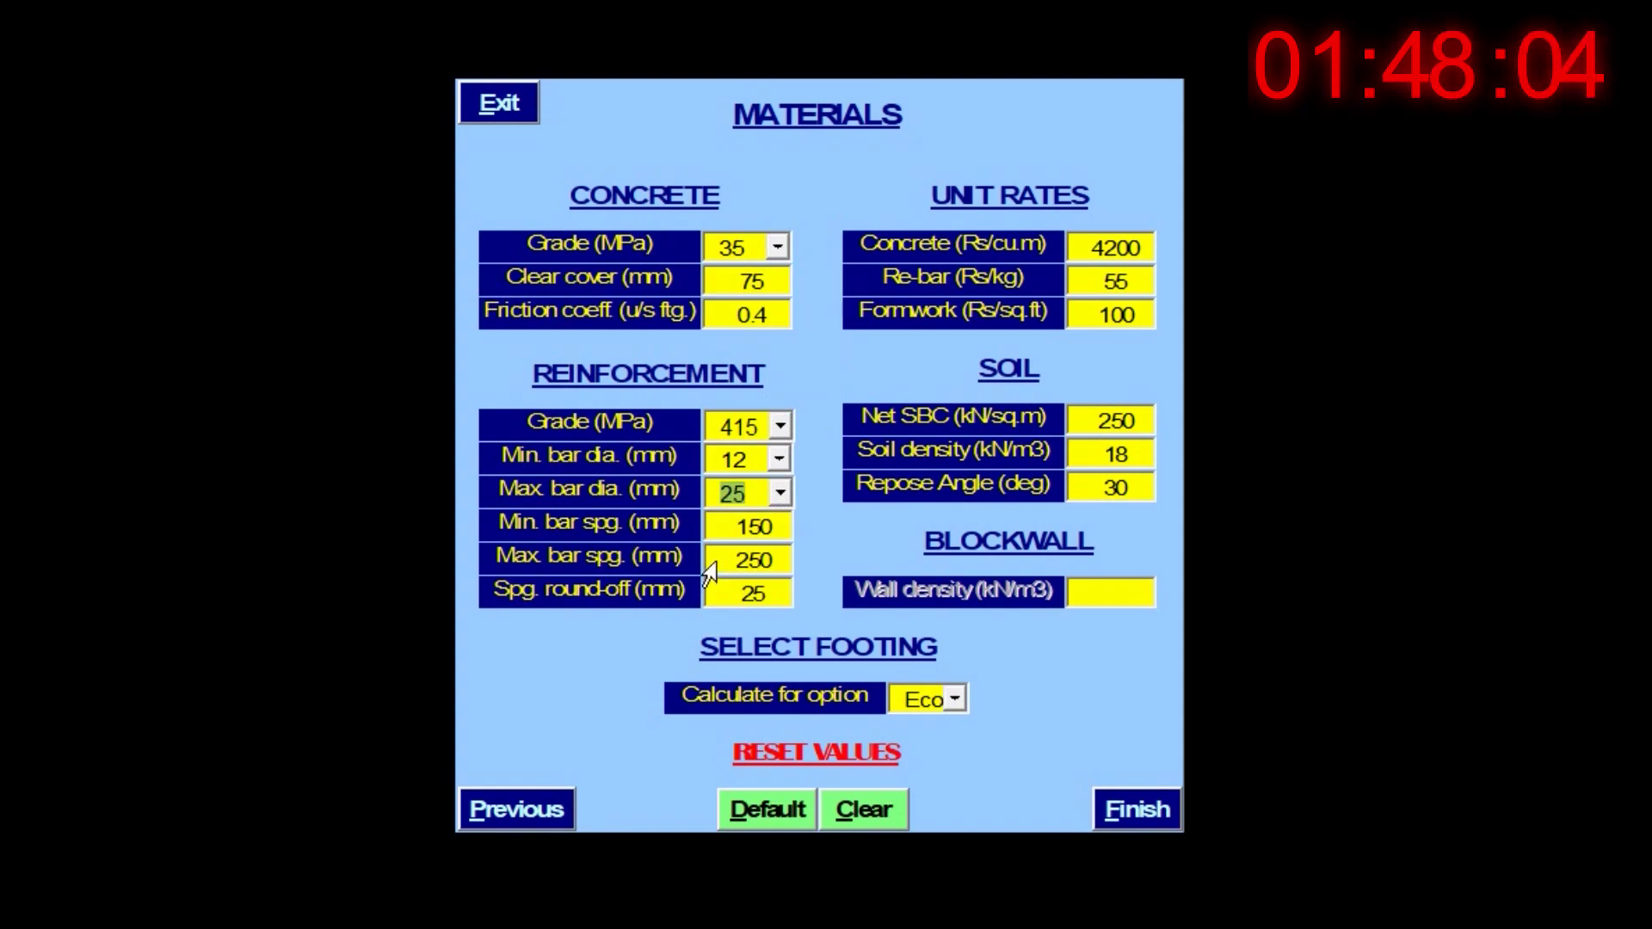
left_click(715, 602)
type("50")
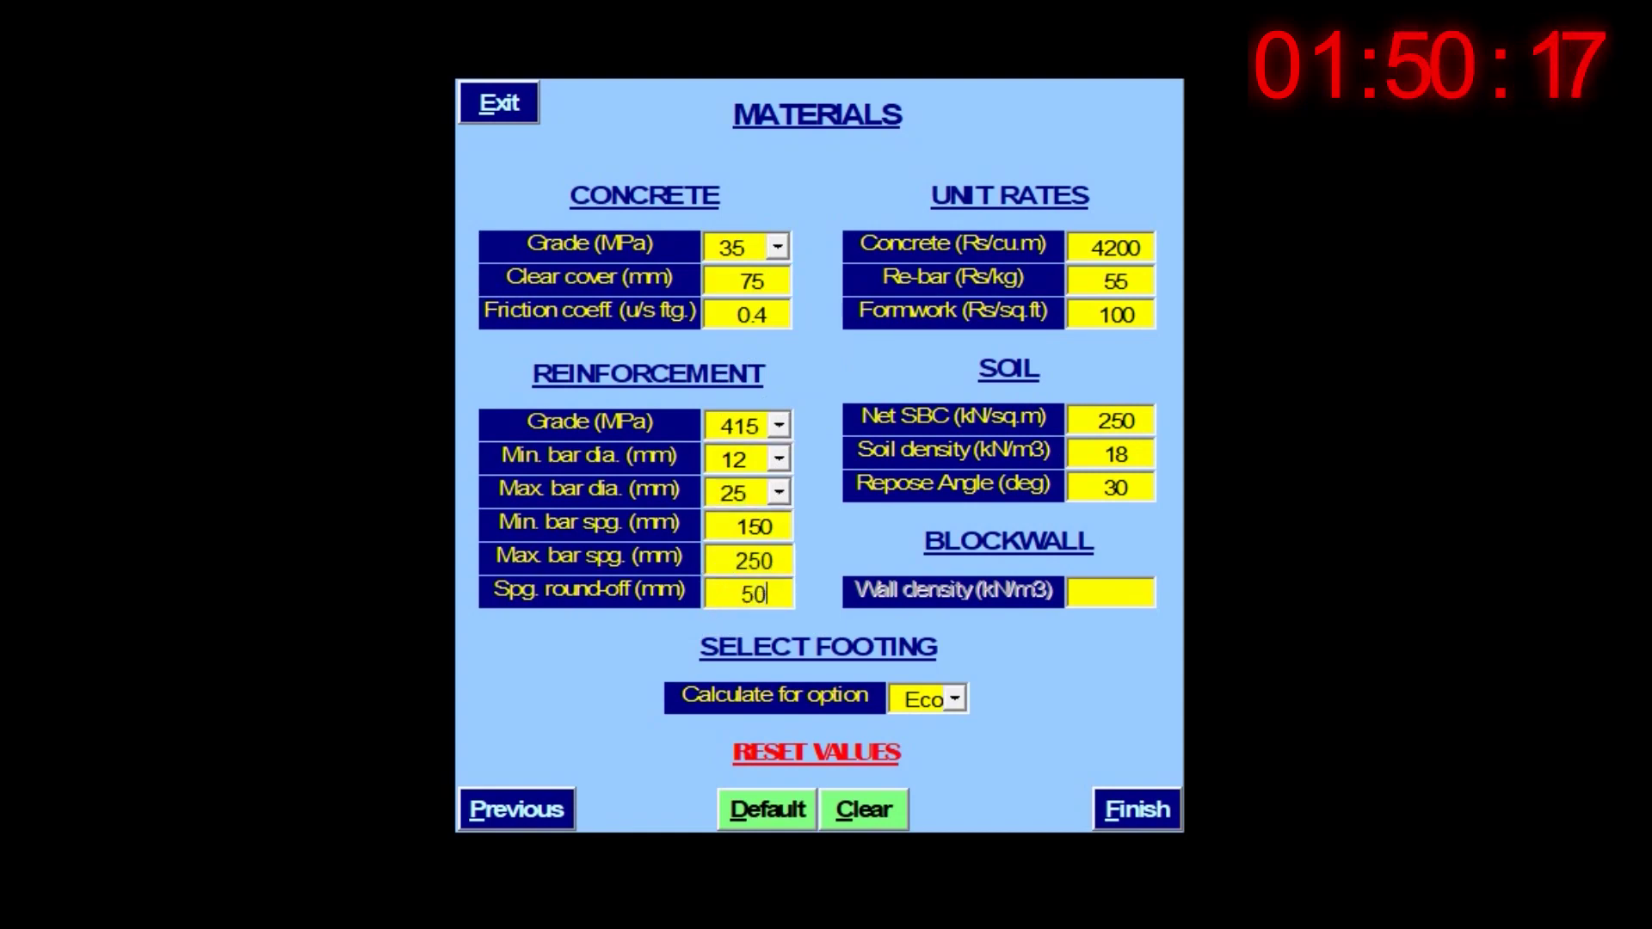
- Set the net SBC to 300 kN/sq.m, finish the input and run the footing design
left_click(1068, 426)
type("300")
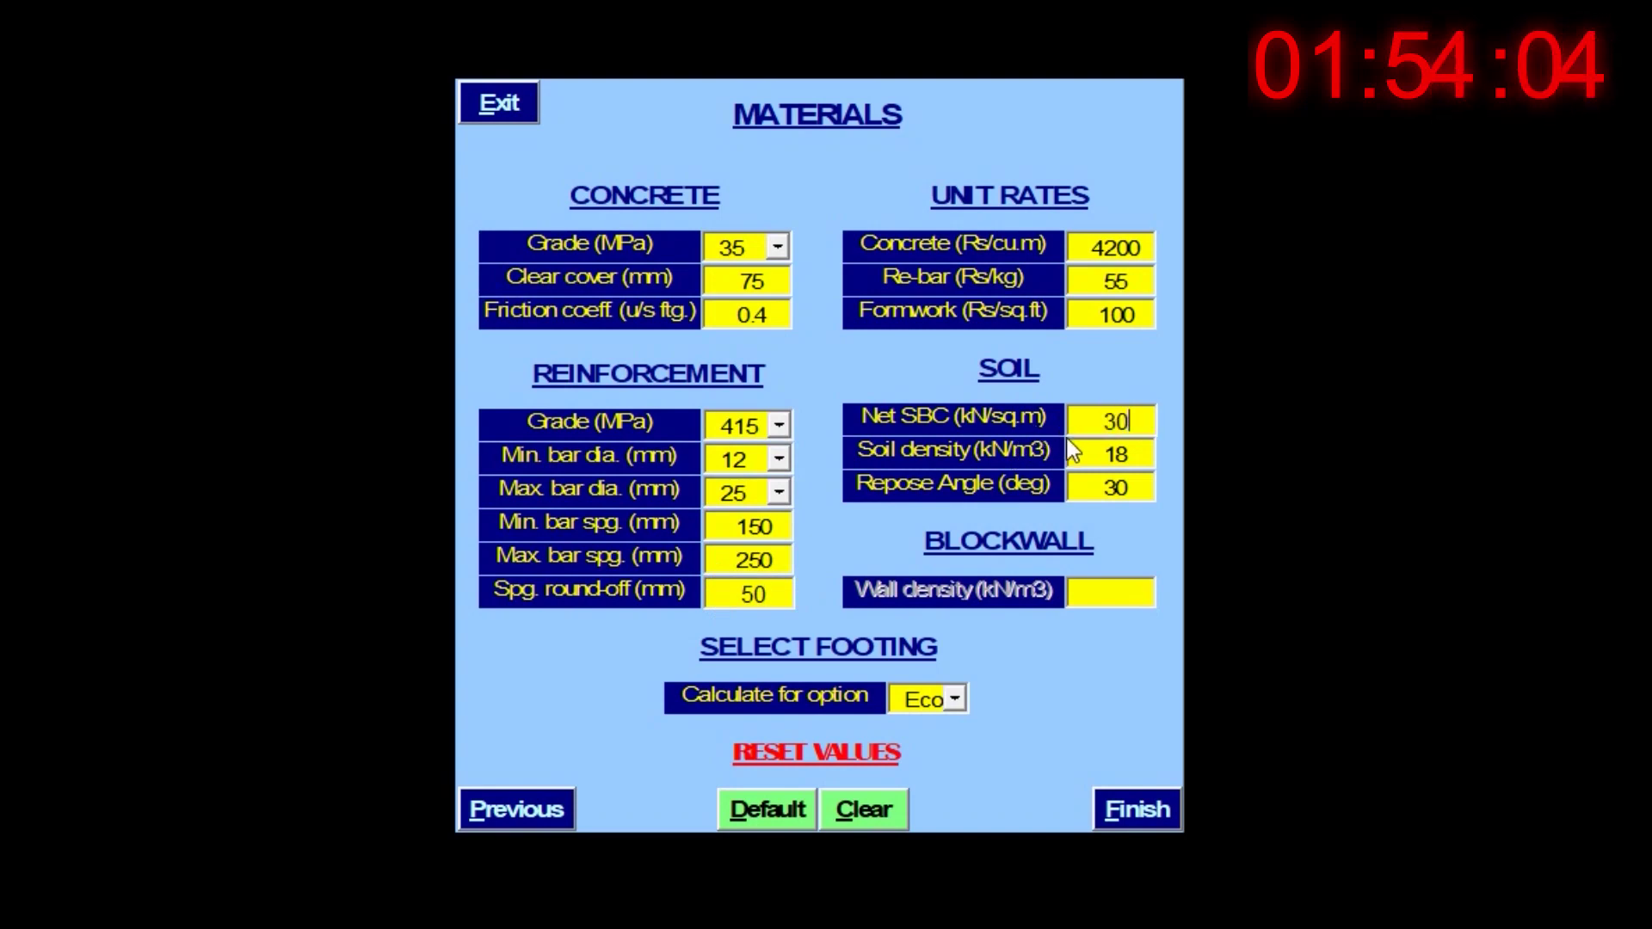
left_click(1130, 803)
left_click(804, 516)
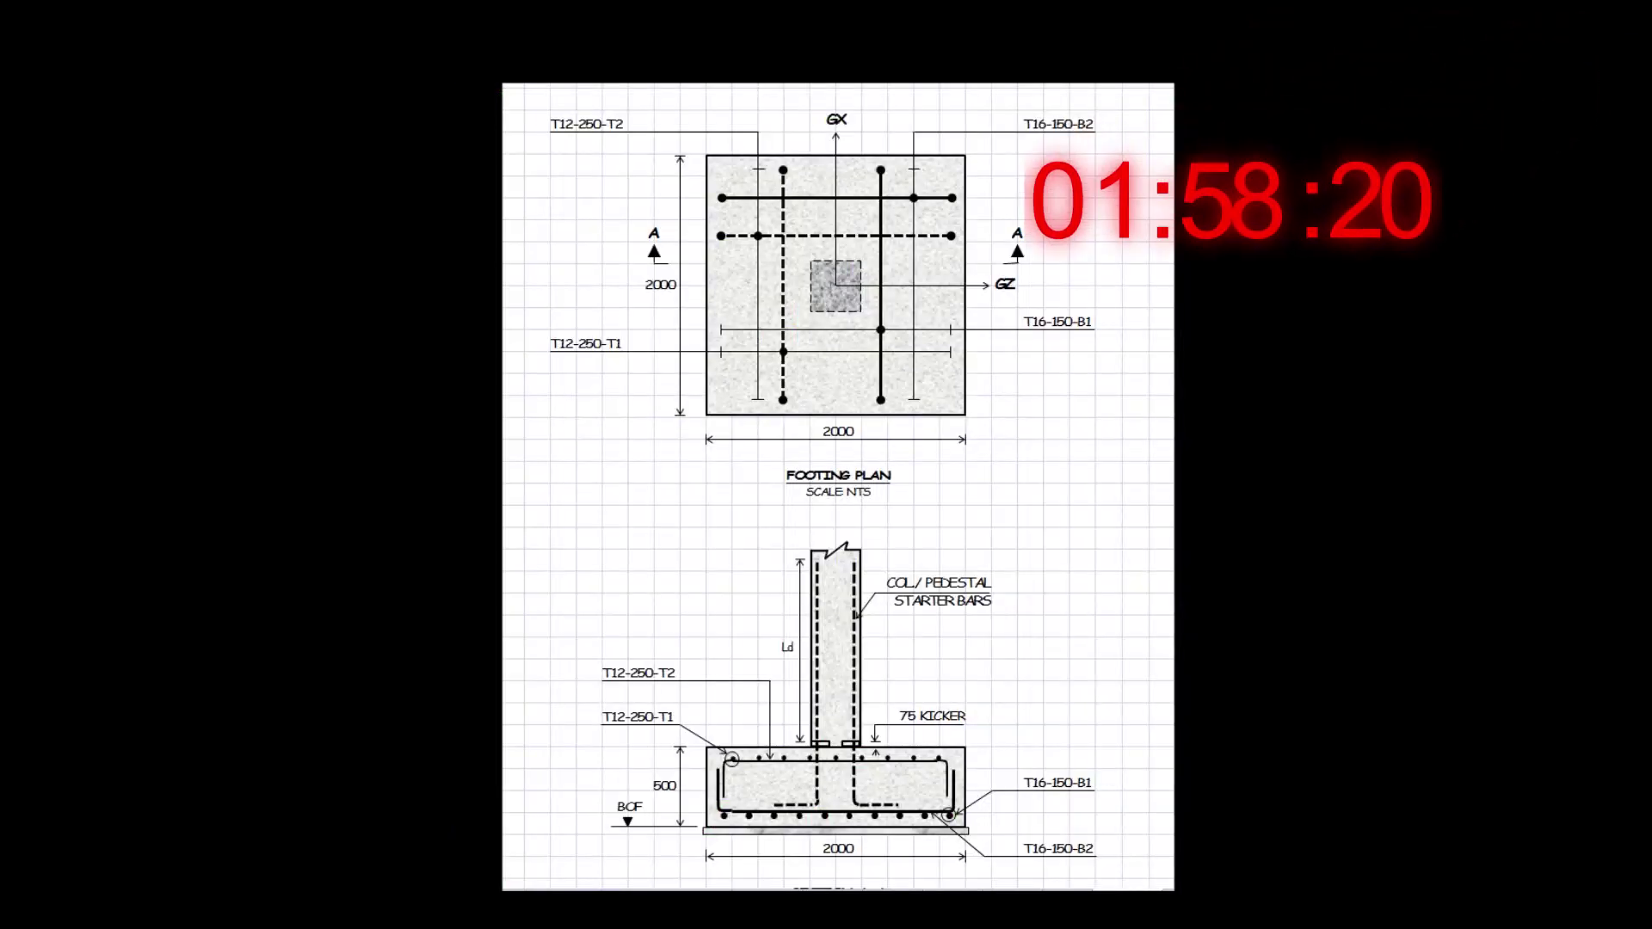